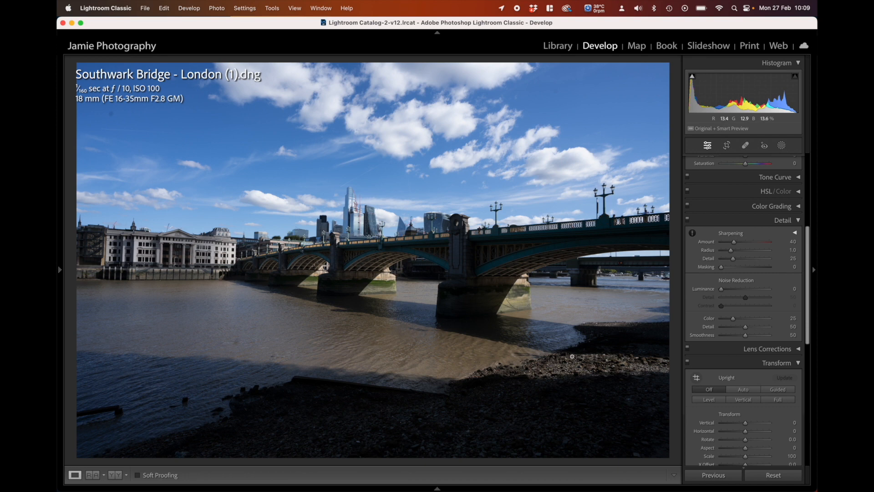
Correct the perspective with Guided Upright, drawing vertical guides on the building's column and the bridge pier and a horizontal guide along the waterline
{"action": "scroll", "coordinate": [756, 314], "scroll_direction": "down", "scroll_amount": 3}
{"action": "scroll", "coordinate": [756, 314], "scroll_direction": "down", "scroll_amount": 2}
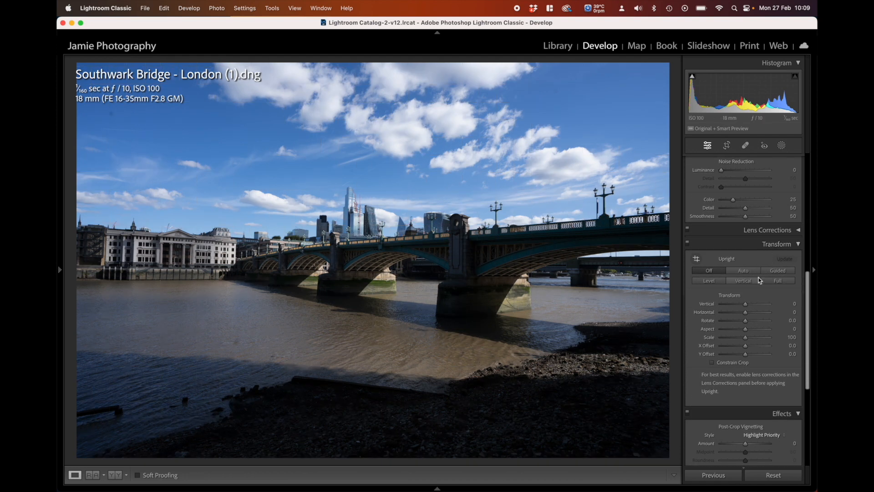
{"action": "left_click", "coordinate": [777, 271]}
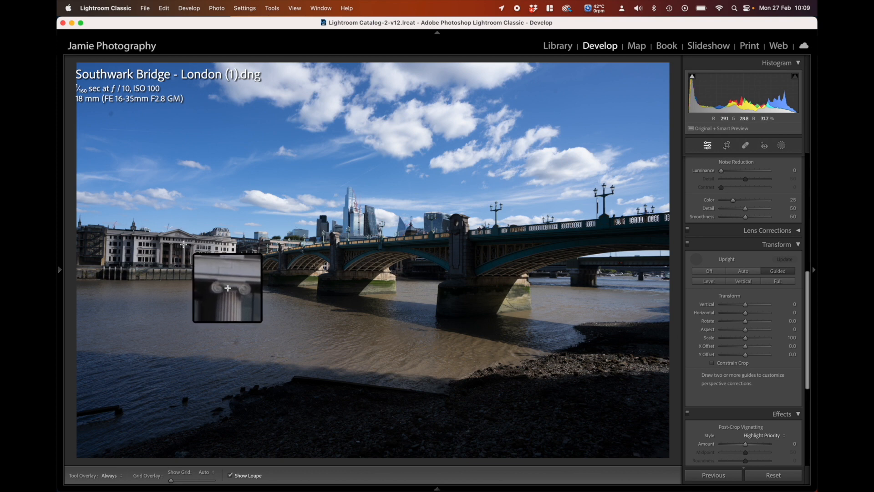
{"action": "left_click_drag", "start_coordinate": [184, 245], "coordinate": [183, 264]}
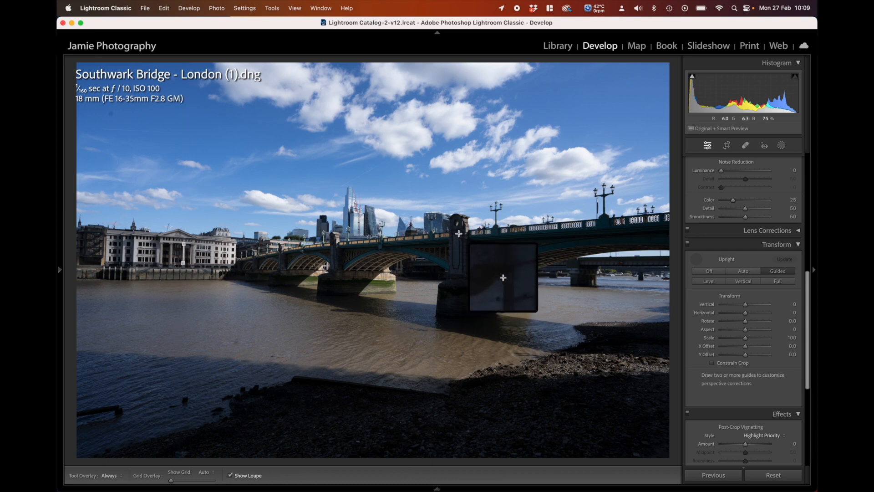
{"action": "left_click_drag", "start_coordinate": [459, 234], "coordinate": [459, 264]}
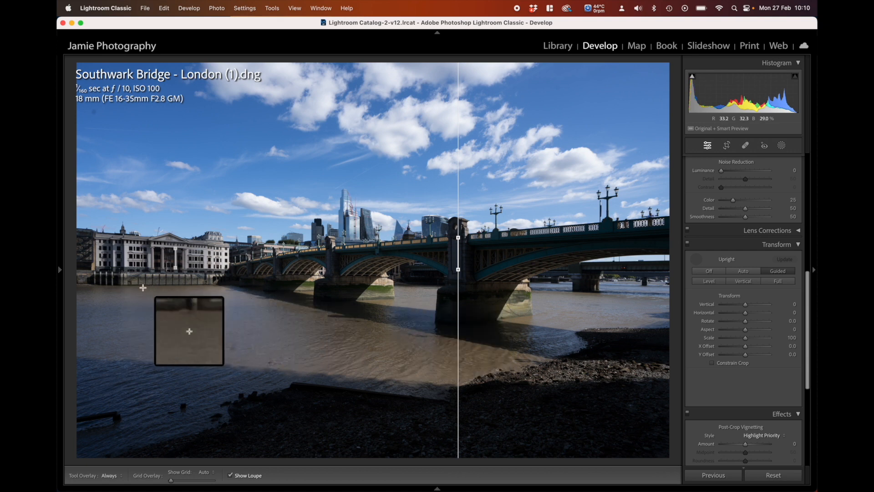
{"action": "left_click_drag", "start_coordinate": [121, 286], "coordinate": [567, 283]}
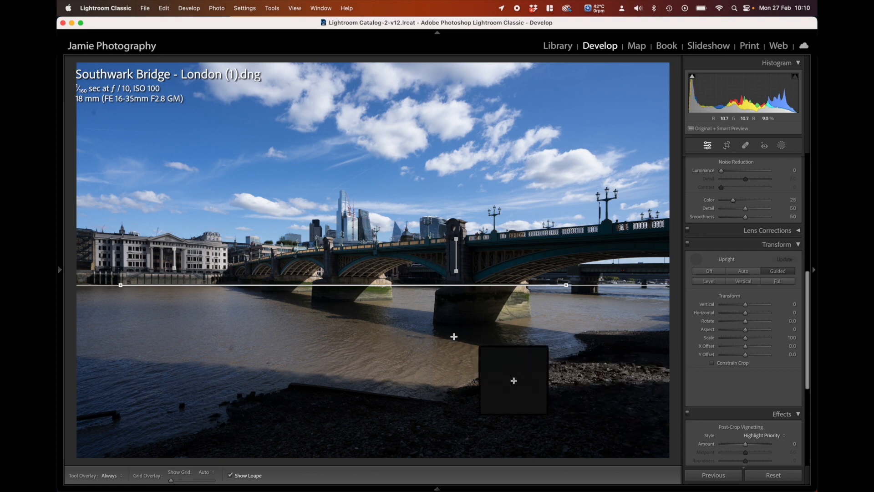
{"action": "left_click", "coordinate": [708, 146]}
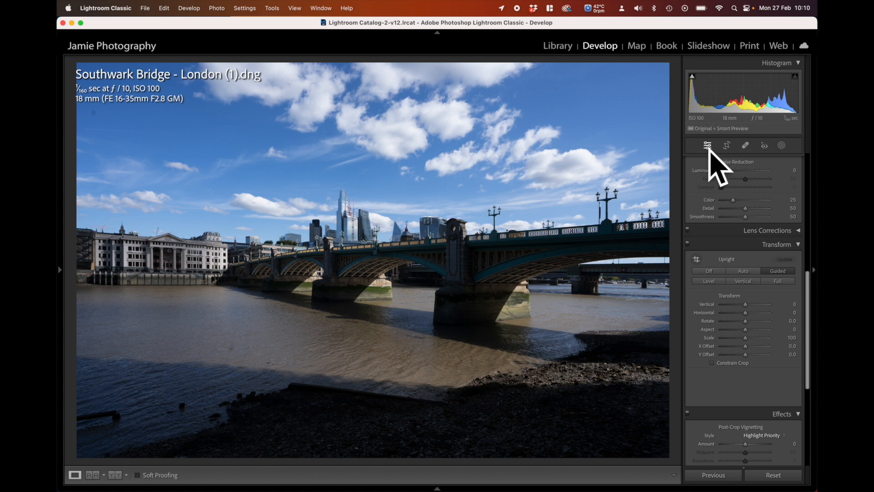
Start the Crop & Straighten tool and set Shadows to +100 to brighten the dark areas
{"action": "scroll", "coordinate": [731, 228], "scroll_direction": "up", "scroll_amount": 10}
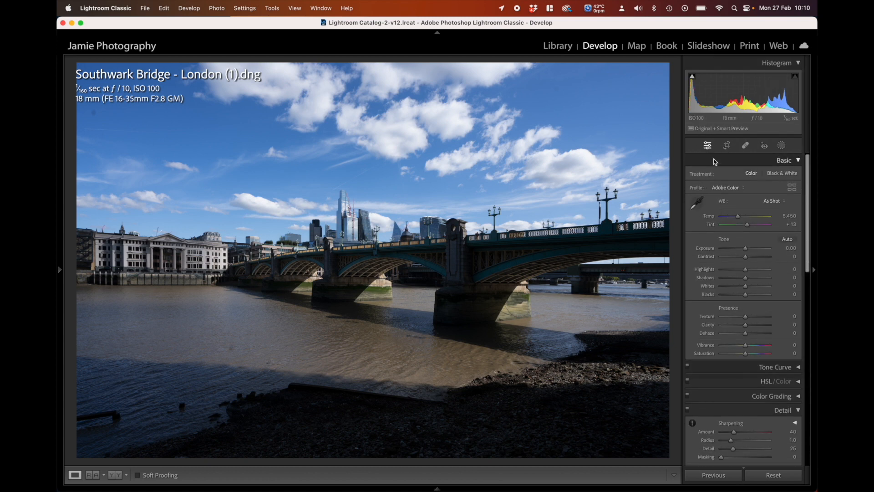
{"action": "left_click", "coordinate": [727, 145]}
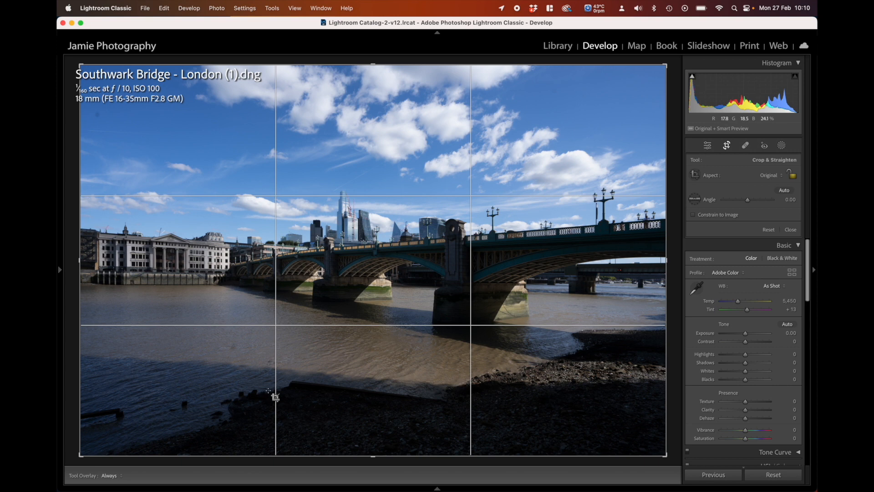
{"action": "left_click_drag", "start_coordinate": [746, 362], "coordinate": [774, 363]}
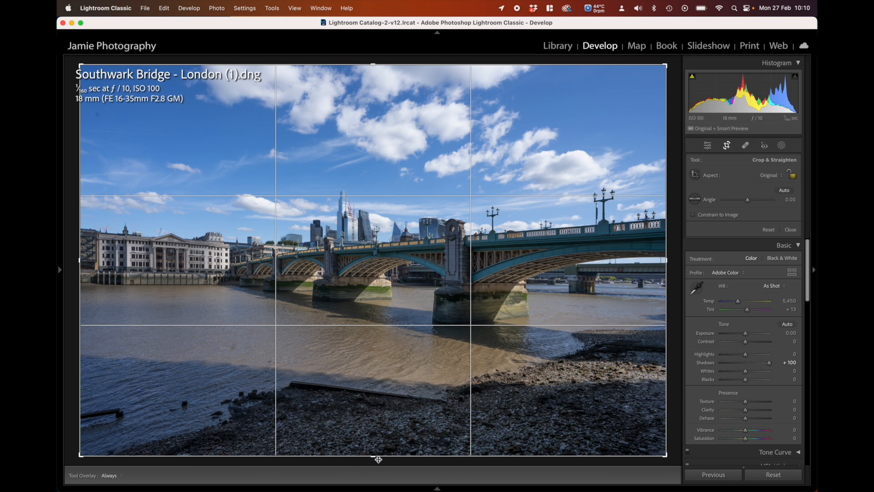
Crop the photo tightly around the bridge, trimming the dark foreshore, the upper sky and both sides, and apply the crop
{"action": "left_click_drag", "start_coordinate": [379, 459], "coordinate": [374, 419]}
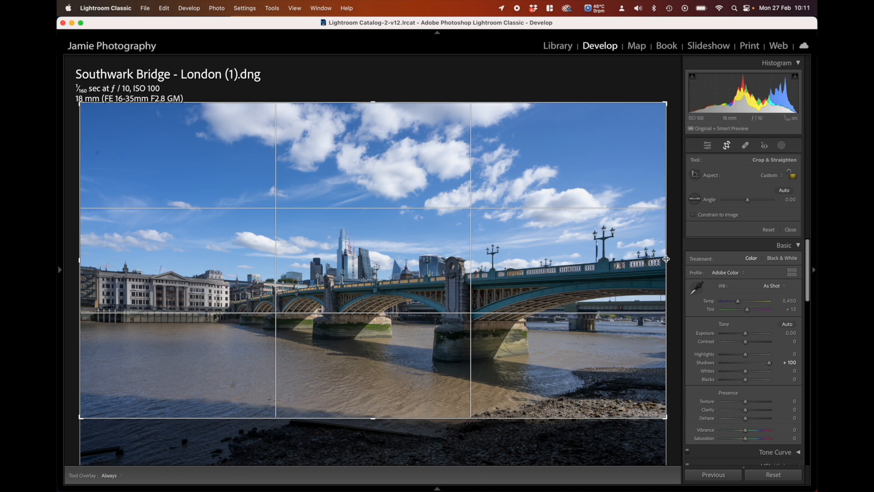
{"action": "left_click_drag", "start_coordinate": [662, 258], "coordinate": [644, 260]}
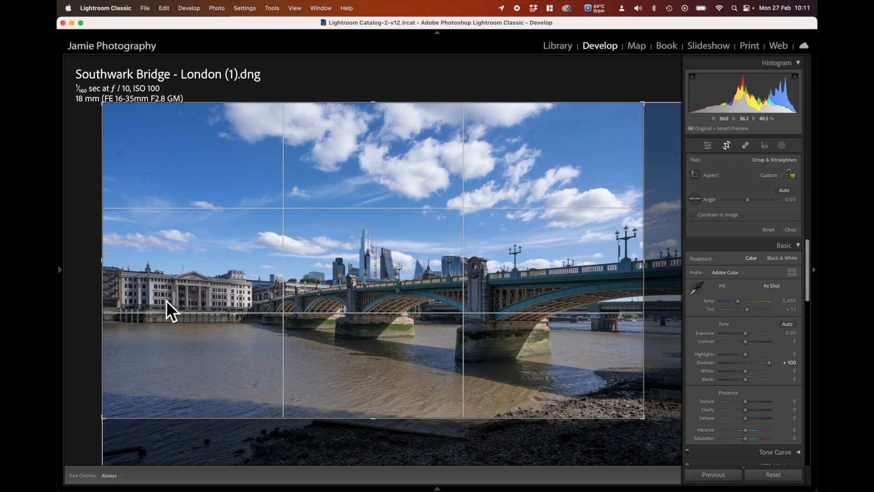
{"action": "left_click_drag", "start_coordinate": [102, 262], "coordinate": [112, 263]}
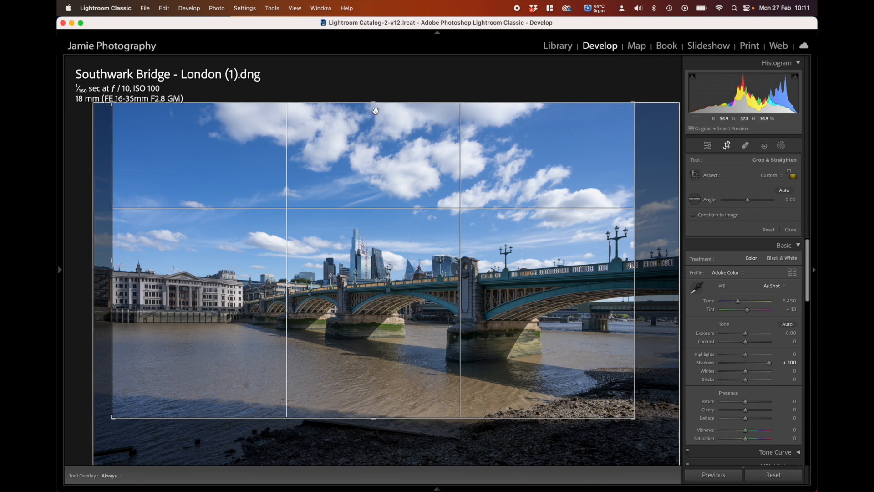
{"action": "left_click_drag", "start_coordinate": [376, 111], "coordinate": [375, 172]}
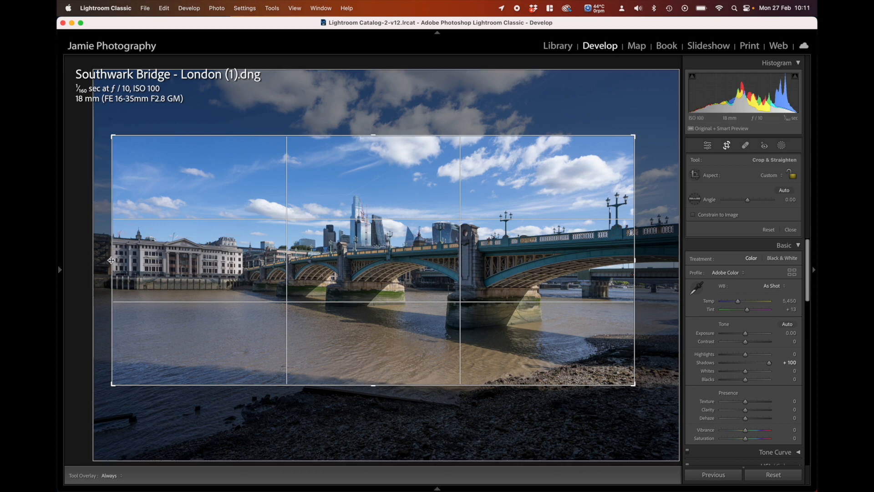
{"action": "left_click_drag", "start_coordinate": [111, 260], "coordinate": [136, 262]}
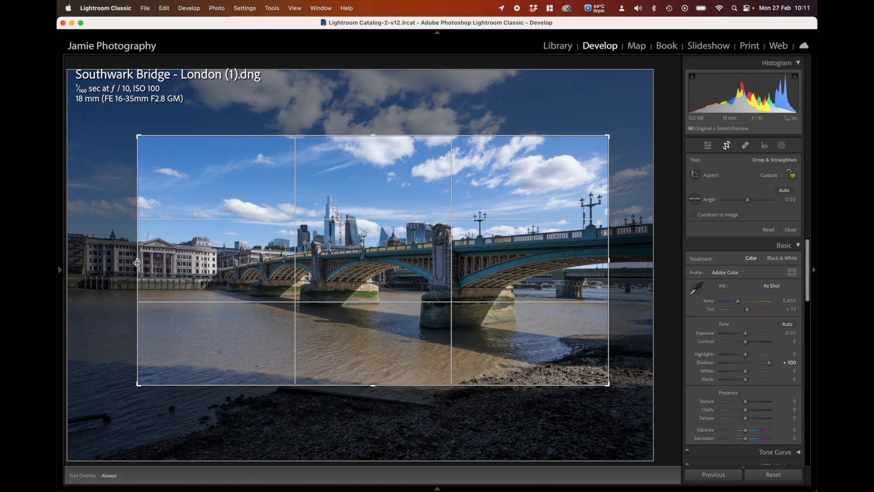
{"action": "left_click_drag", "start_coordinate": [137, 263], "coordinate": [163, 265]}
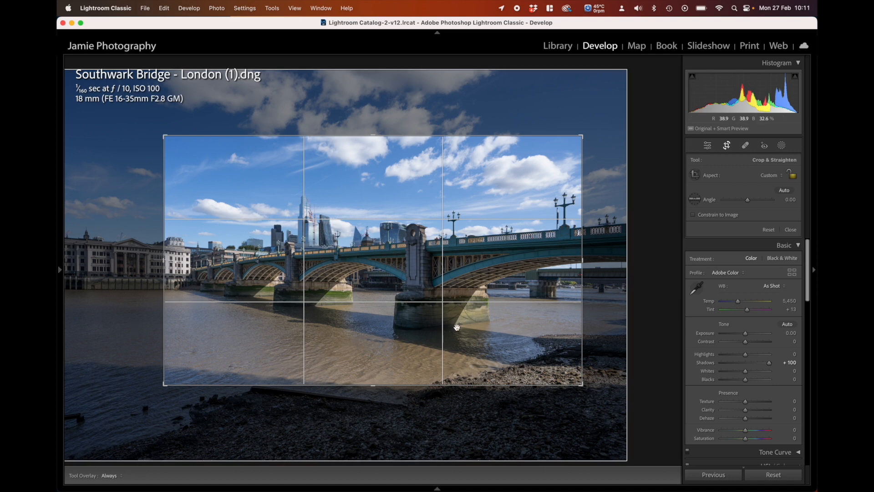
{"action": "key", "text": "Return"}
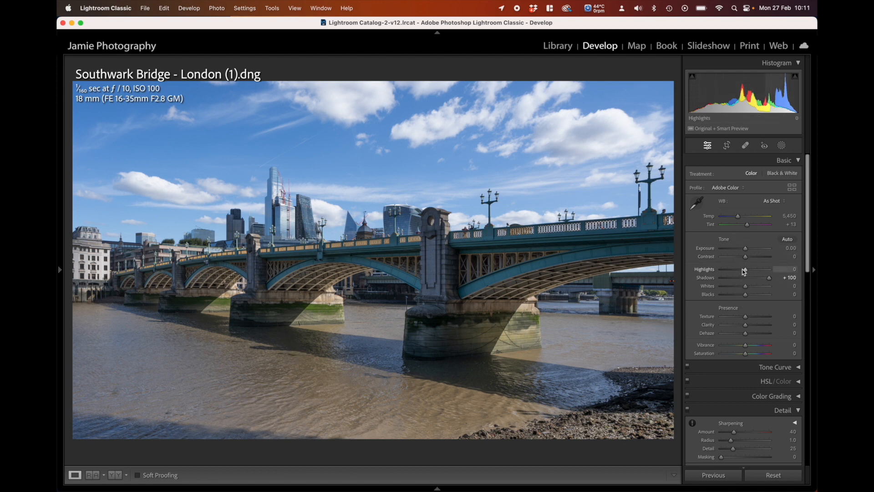
Set Highlights to -96 and Whites to +42, using the clipping preview to judge the white point
{"action": "left_click_drag", "start_coordinate": [741, 272], "coordinate": [722, 272]}
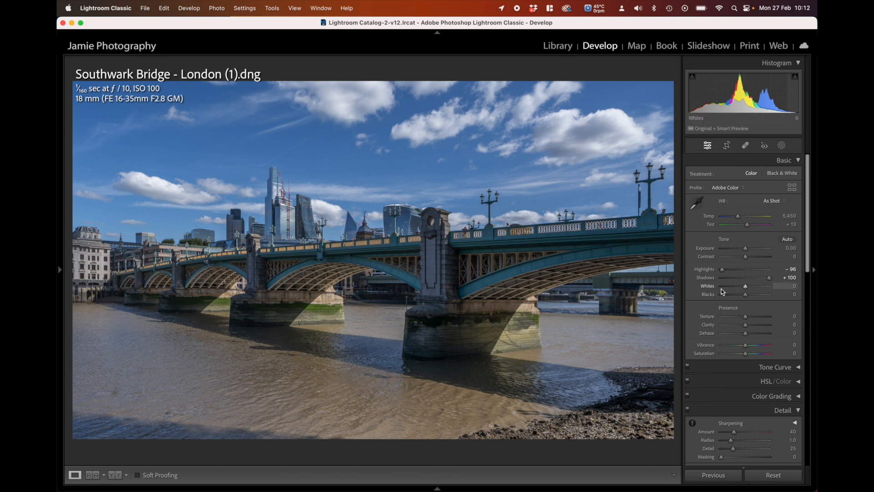
{"action": "key", "text": "alt"}
{"action": "left_click_drag", "start_coordinate": [745, 287], "coordinate": [755, 286]}
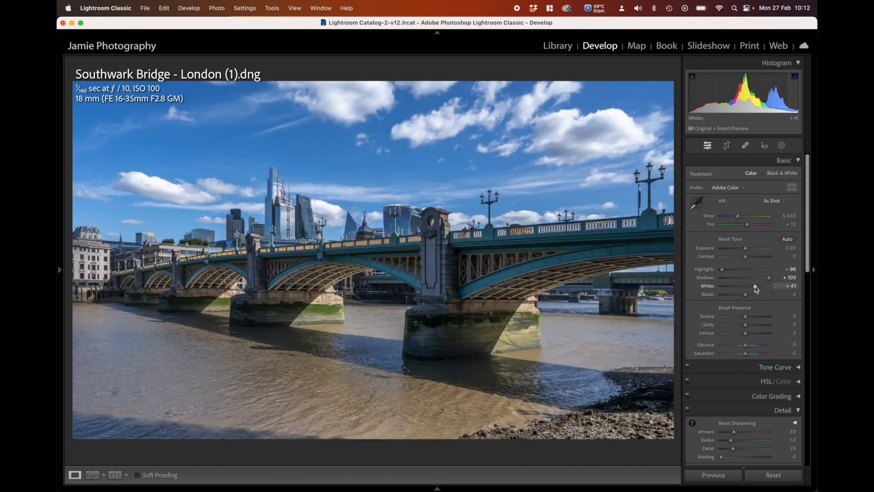
{"action": "left_click", "coordinate": [796, 78]}
{"action": "left_click_drag", "start_coordinate": [756, 287], "coordinate": [756, 287], "text": "alt"}
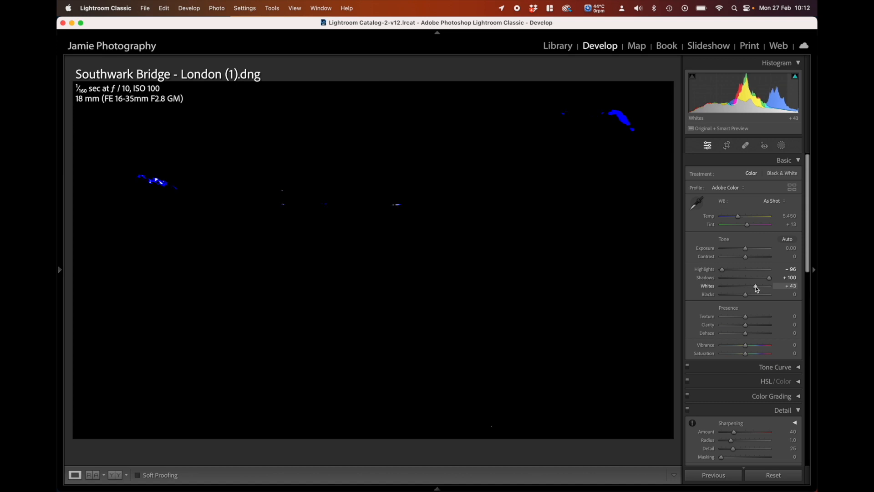
{"action": "left_click_drag", "start_coordinate": [756, 286], "coordinate": [755, 286], "text": "alt"}
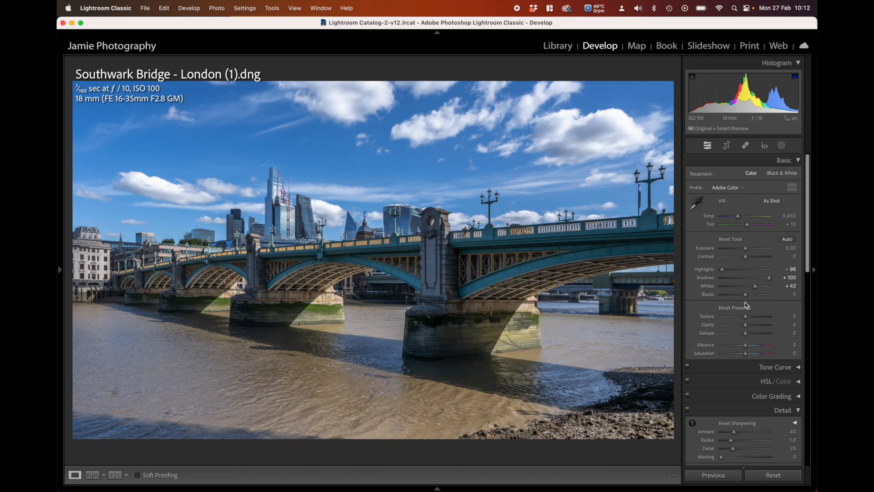
Set Blacks to -12 using the clipping preview and lower the overall Exposure to -1.00
{"action": "left_click_drag", "start_coordinate": [746, 296], "coordinate": [742, 296], "text": "alt"}
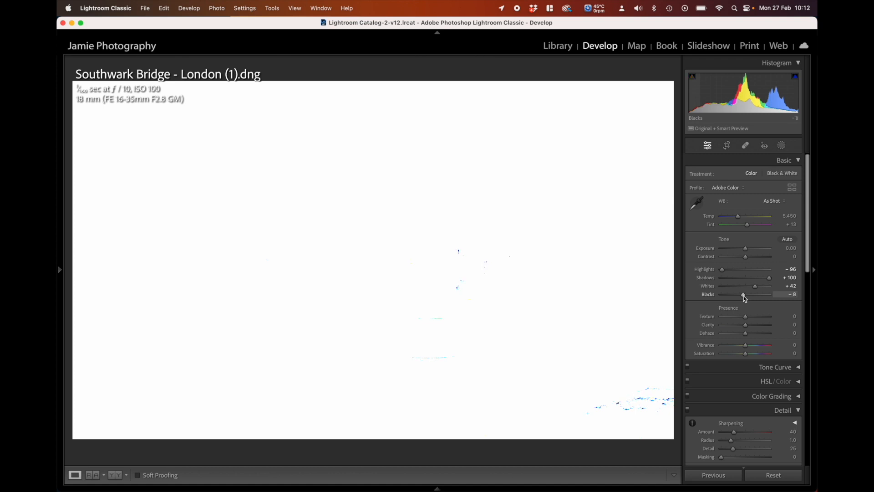
{"action": "left_click_drag", "start_coordinate": [745, 298], "coordinate": [742, 295], "text": "alt"}
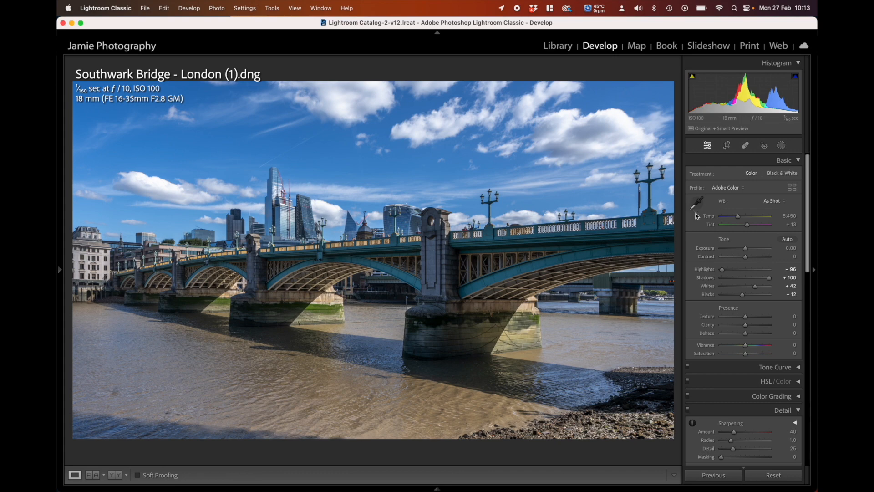
{"action": "left_click_drag", "start_coordinate": [747, 251], "coordinate": [742, 252]}
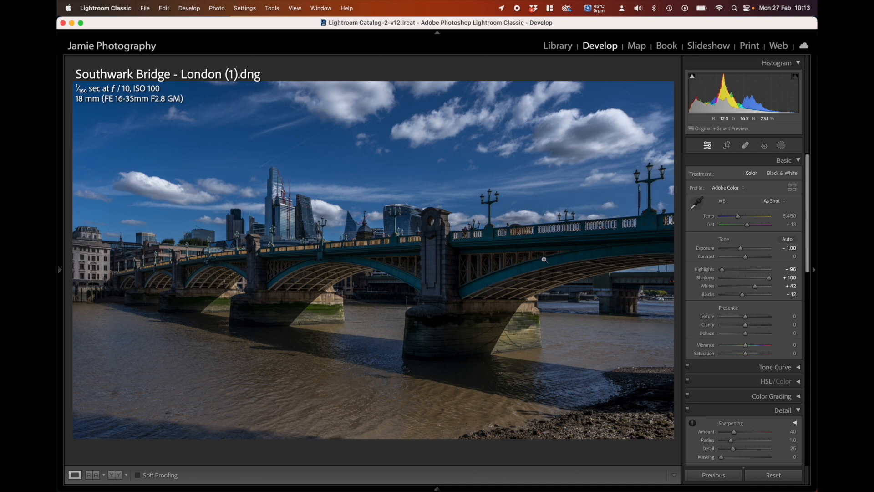
Add a radial gradient mask over the bridge's middle arch, rotate it to slope up toward the large pier and widen it slightly
{"action": "left_click", "coordinate": [781, 147]}
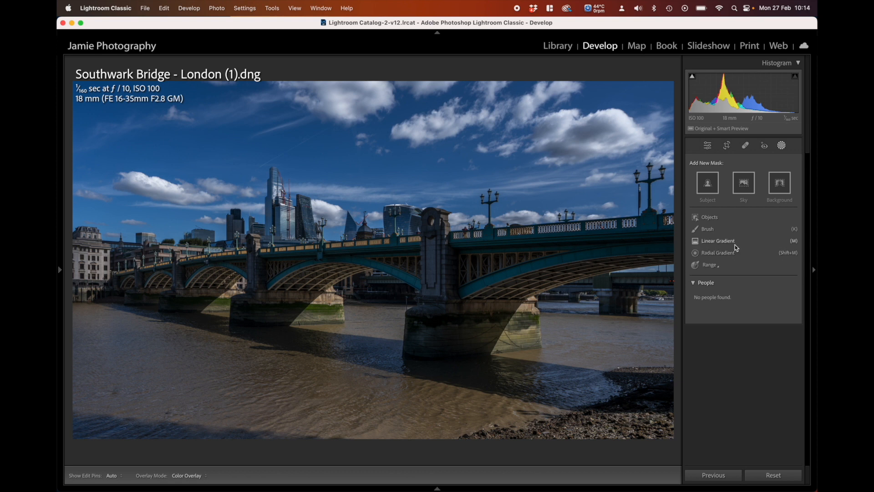
{"action": "left_click", "coordinate": [719, 268]}
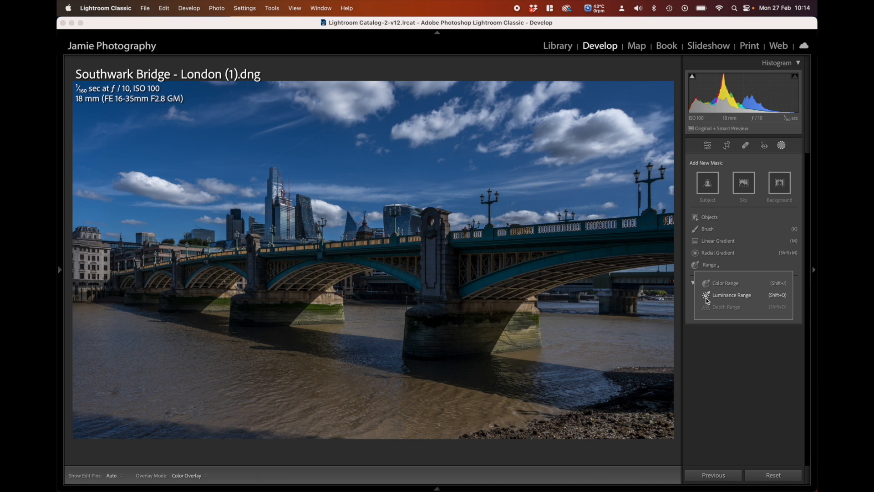
{"action": "left_click", "coordinate": [781, 268]}
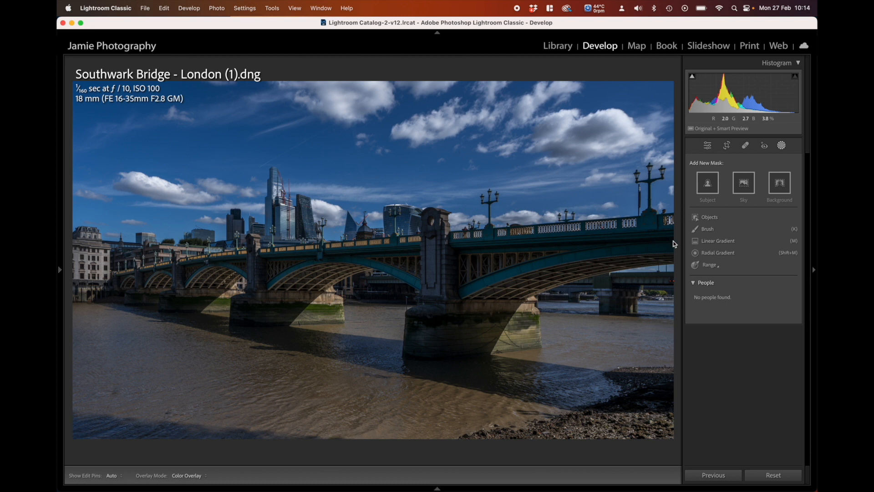
{"action": "left_click", "coordinate": [713, 253]}
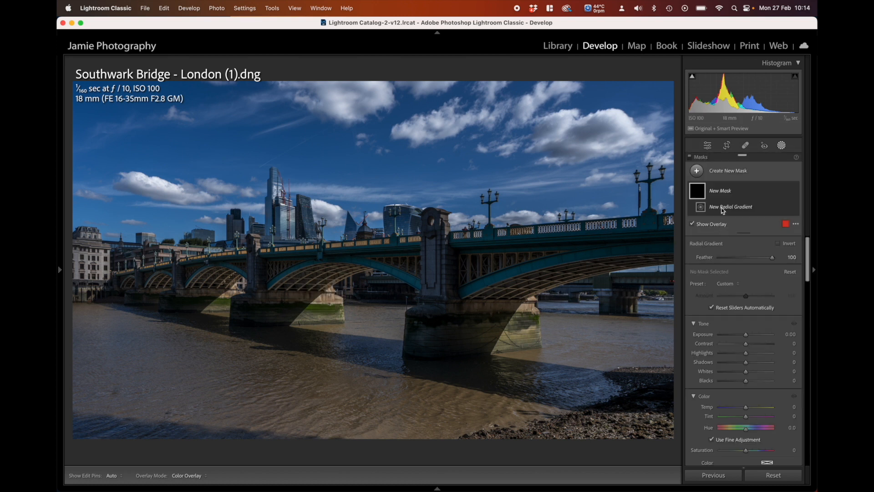
{"action": "left_click_drag", "start_coordinate": [292, 285], "coordinate": [420, 329]}
{"action": "left_click_drag", "start_coordinate": [292, 285], "coordinate": [339, 272]}
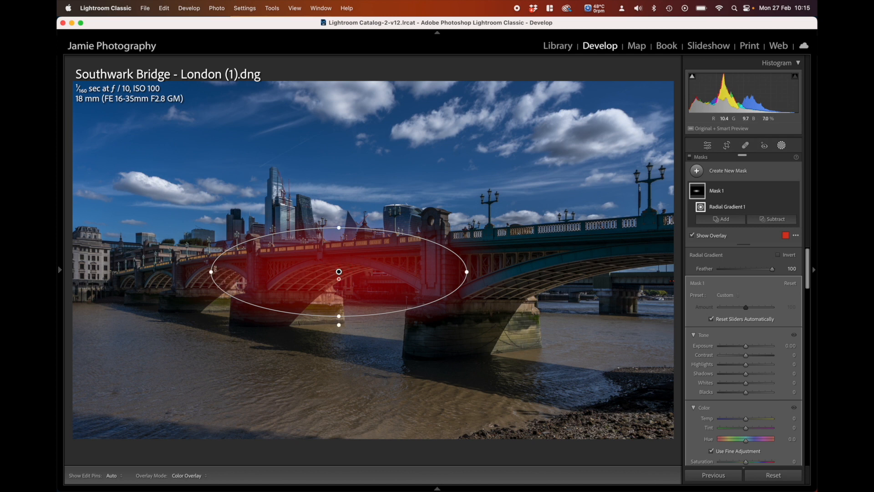
{"action": "left_click_drag", "start_coordinate": [206, 271], "coordinate": [178, 338]}
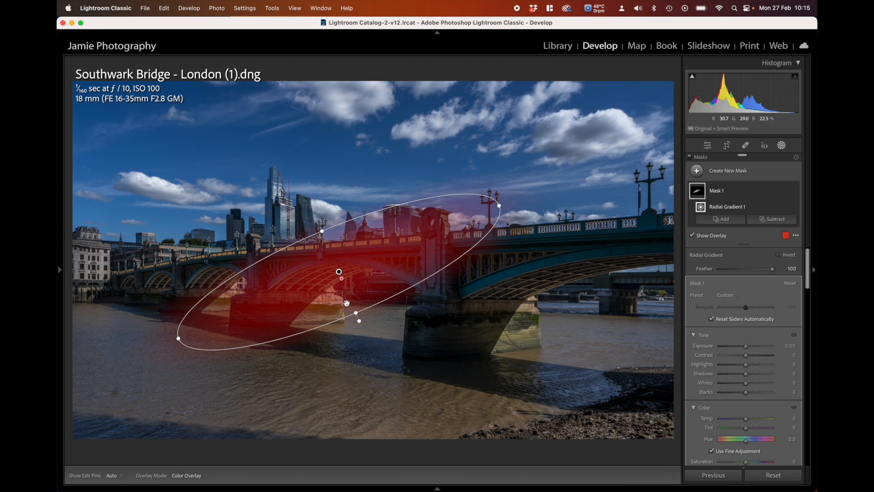
{"action": "left_click_drag", "start_coordinate": [357, 316], "coordinate": [358, 319]}
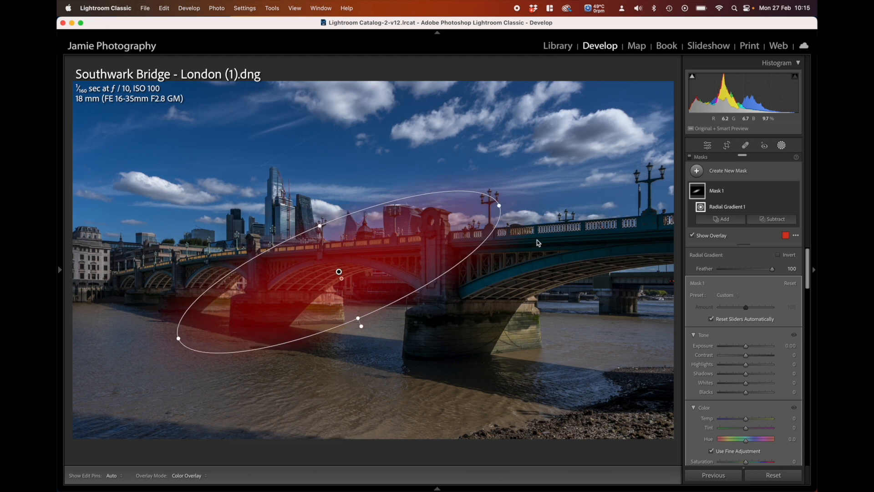
Hide the mask overlay and set the radial gradient mask's Exposure to 1.25
{"action": "key", "text": "o"}
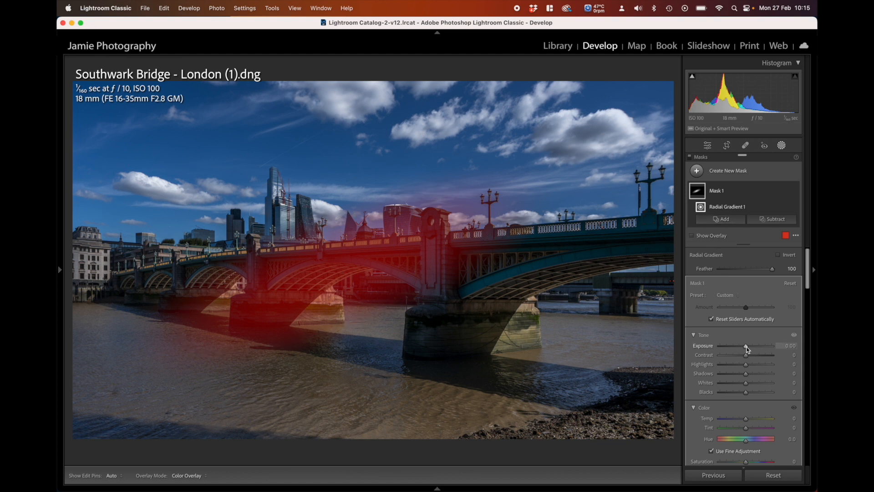
{"action": "left_click_drag", "start_coordinate": [750, 347], "coordinate": [752, 348]}
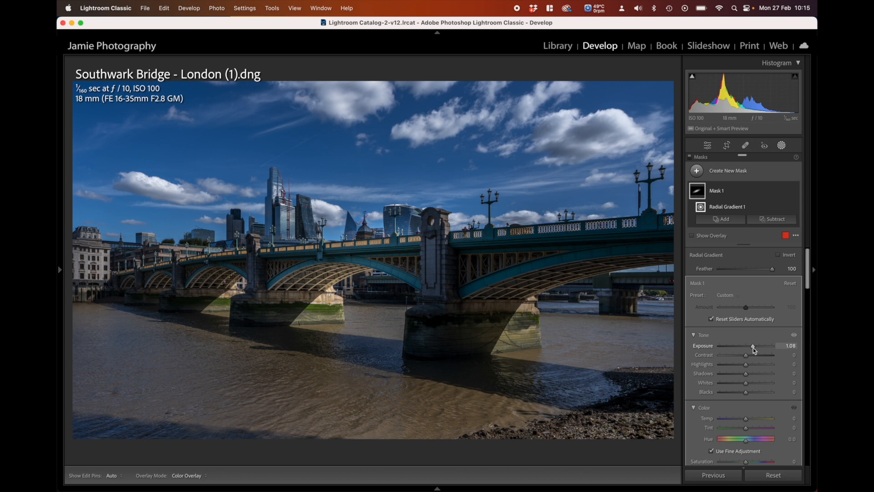
{"action": "left_click_drag", "start_coordinate": [753, 348], "coordinate": [755, 348]}
{"action": "left_click", "coordinate": [788, 346]}
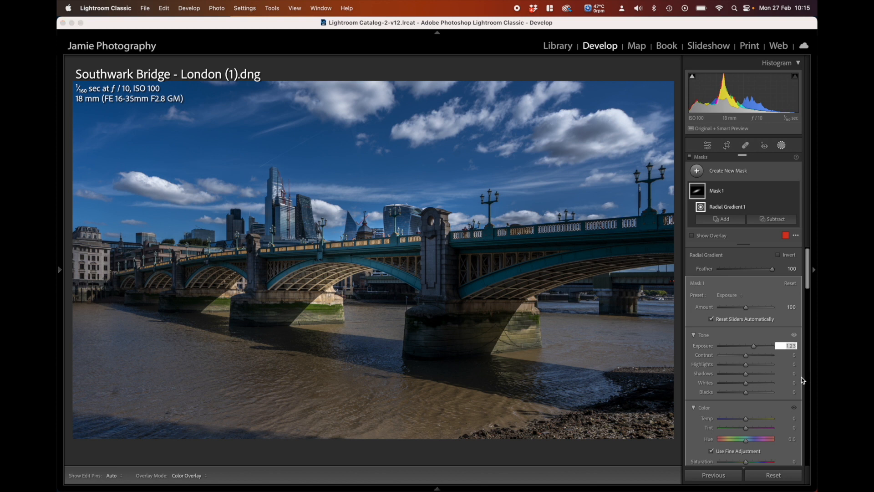
{"action": "type", "text": "1.25"}
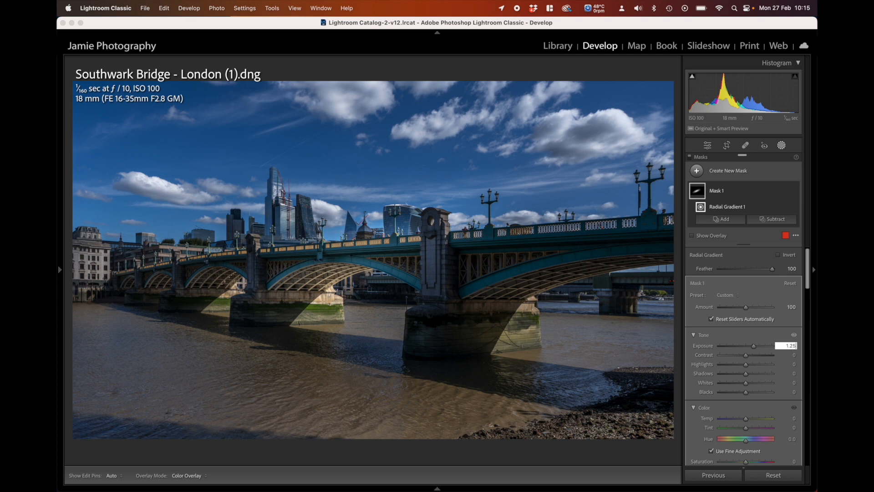
{"action": "key", "text": "Return"}
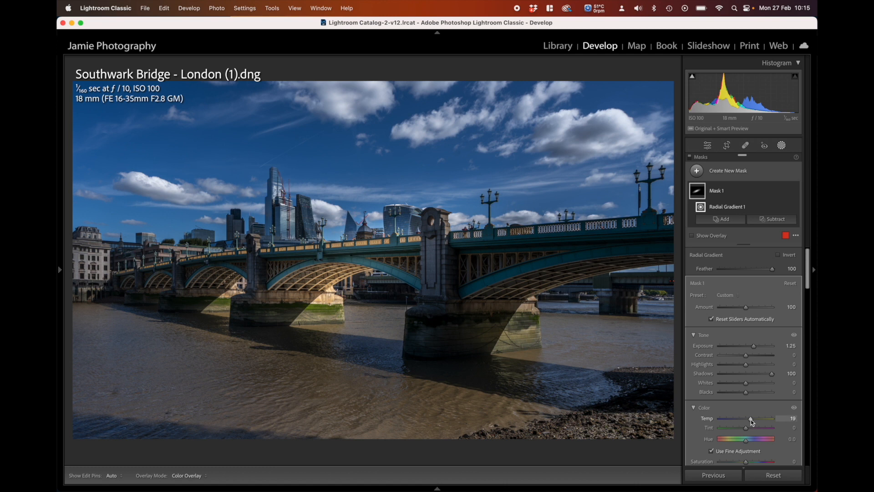
Set the radial gradient mask's Temp to 23, Saturation to 7, Clarity to 24 and Texture to 4
{"action": "left_click_drag", "start_coordinate": [751, 418], "coordinate": [753, 419]}
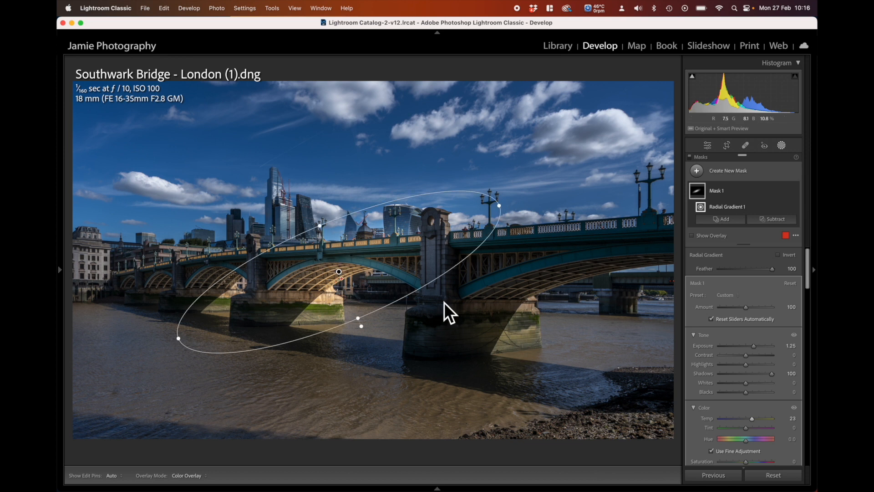
{"action": "scroll", "coordinate": [748, 426], "scroll_direction": "down", "scroll_amount": 3}
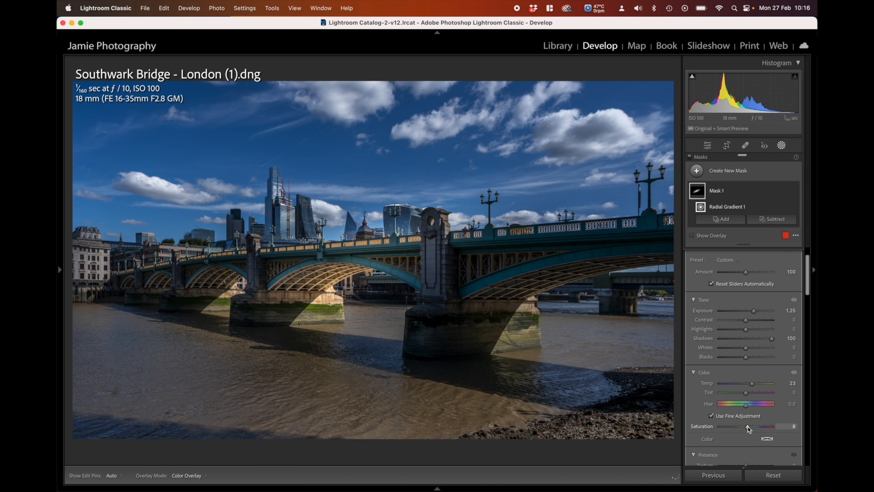
{"action": "left_click_drag", "start_coordinate": [746, 427], "coordinate": [753, 418]}
{"action": "scroll", "coordinate": [745, 410], "scroll_direction": "down", "scroll_amount": 4}
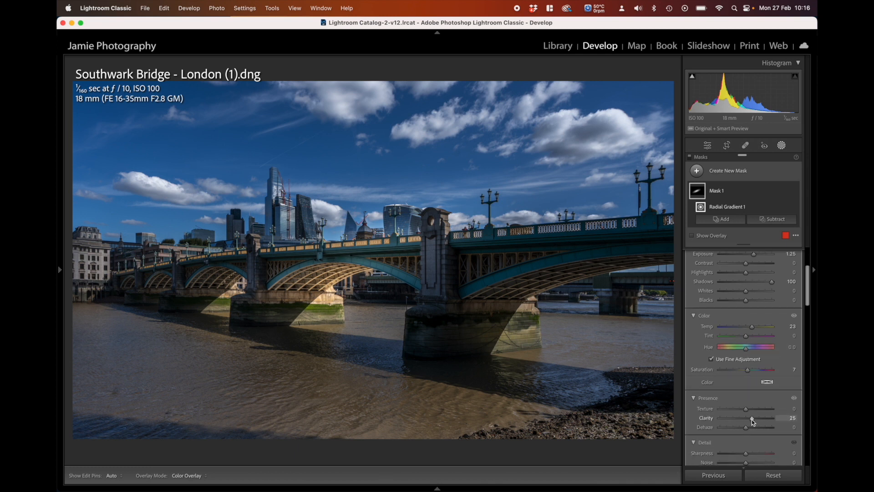
{"action": "mouse_move", "coordinate": [392, 343]}
{"action": "mouse_move", "coordinate": [338, 296]}
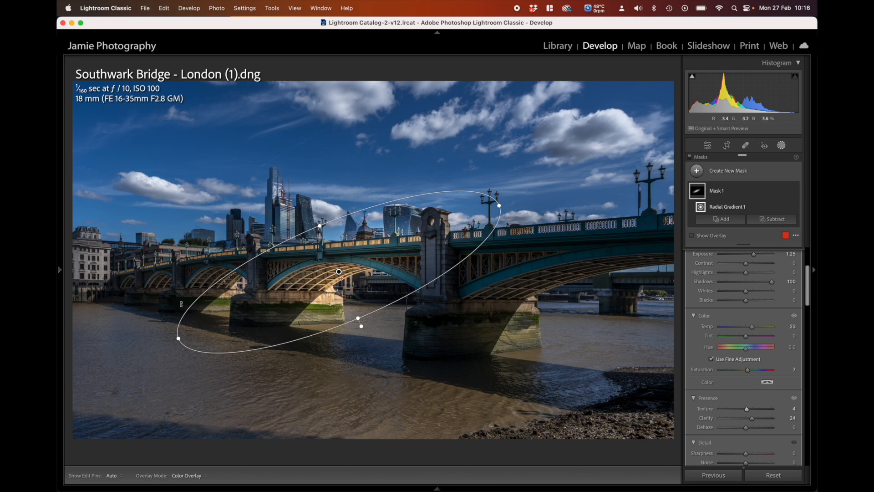
View the middle arch at 100% and subtract a brush from Mask 1, with Size 8, Feather 10, Flow 100 and Auto Mask on
{"action": "mouse_move", "coordinate": [68, 277]}
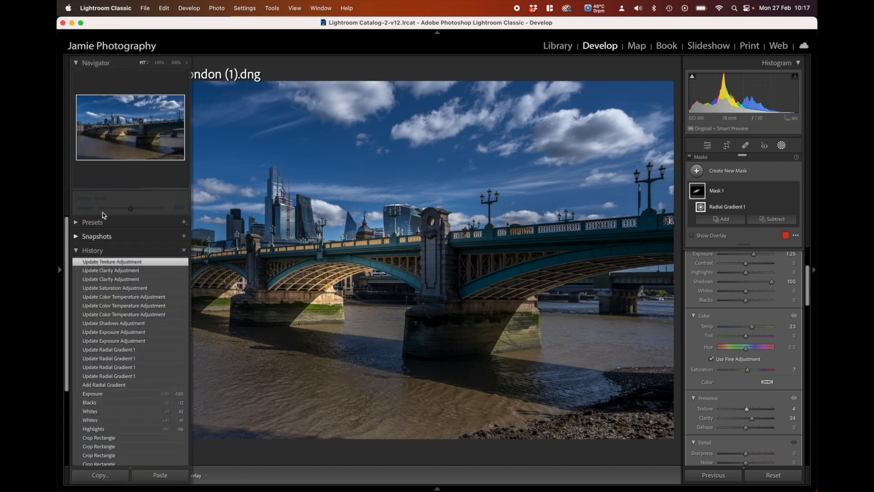
{"action": "left_click", "coordinate": [159, 62]}
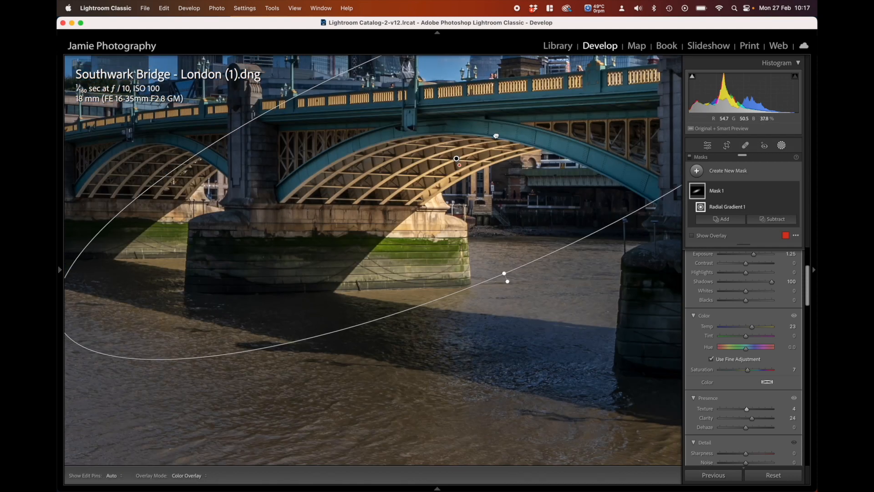
{"action": "left_click_drag", "start_coordinate": [497, 136], "coordinate": [519, 158]}
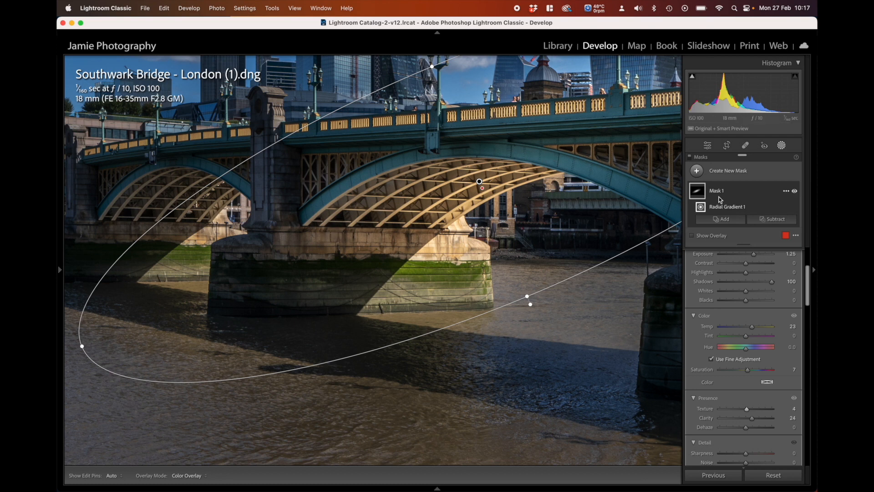
{"action": "mouse_move", "coordinate": [721, 199]}
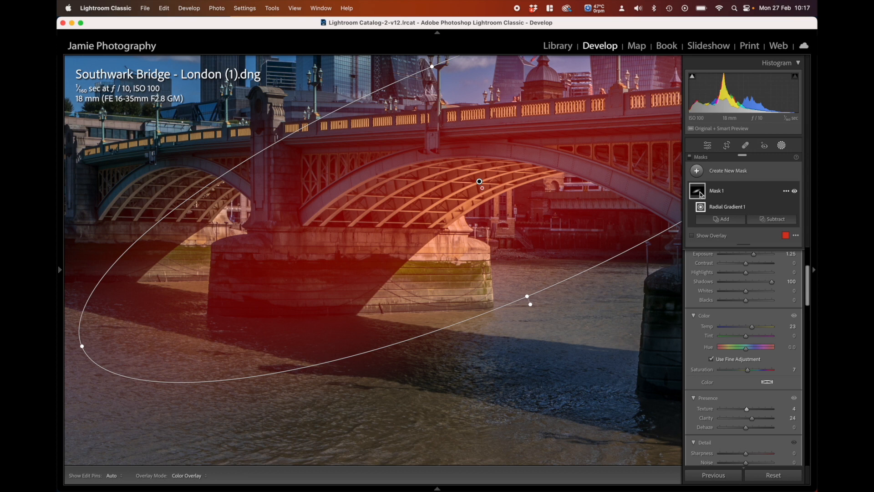
{"action": "left_click", "coordinate": [771, 219]}
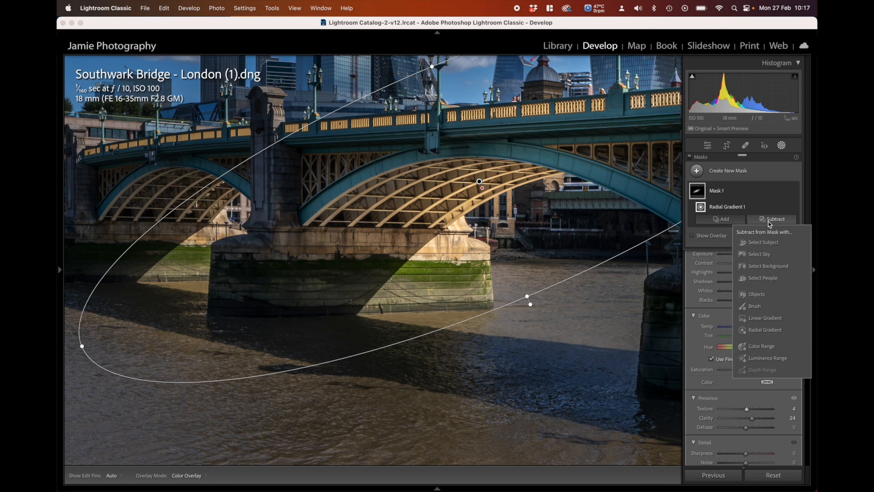
{"action": "left_click", "coordinate": [757, 307]}
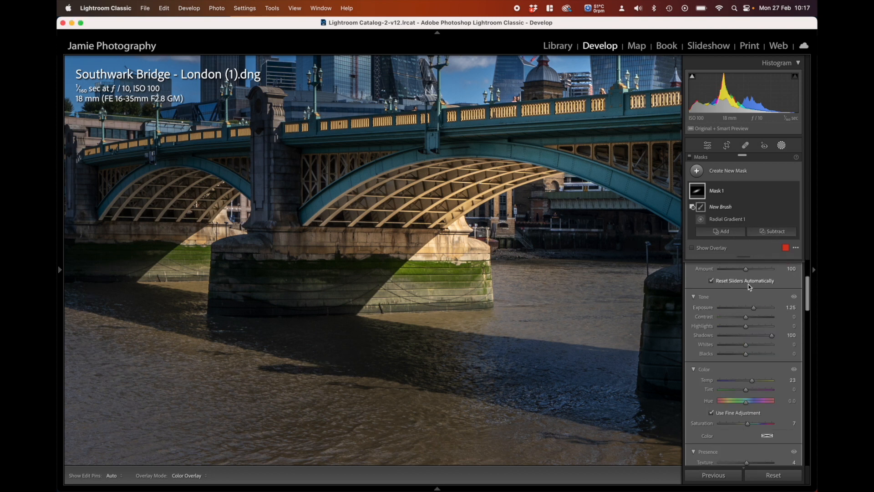
{"action": "scroll", "coordinate": [749, 285], "scroll_direction": "up", "scroll_amount": 5}
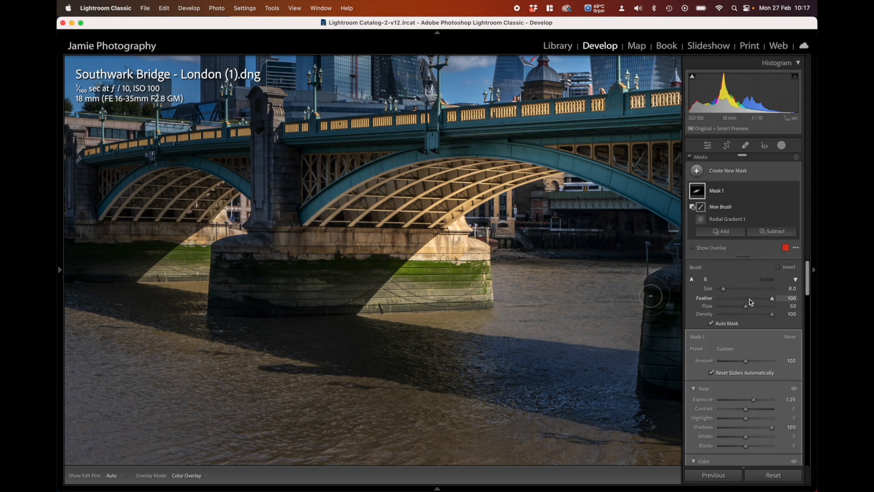
{"action": "left_click_drag", "start_coordinate": [749, 300], "coordinate": [725, 301]}
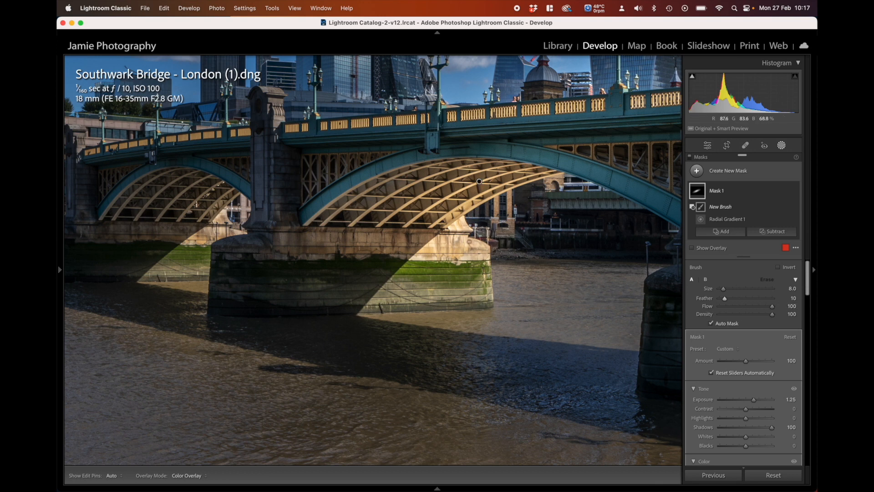
Brush the mask off the sunlit side of the middle pier and the background under the arch, enlarging the brush to 23 for wider areas
{"action": "mouse_move", "coordinate": [470, 242]}
{"action": "left_mouse_down"}
{"action": "mouse_move", "coordinate": [438, 271]}
{"action": "mouse_move", "coordinate": [471, 253]}
{"action": "mouse_move", "coordinate": [446, 273]}
{"action": "mouse_move", "coordinate": [472, 265]}
{"action": "left_mouse_up"}
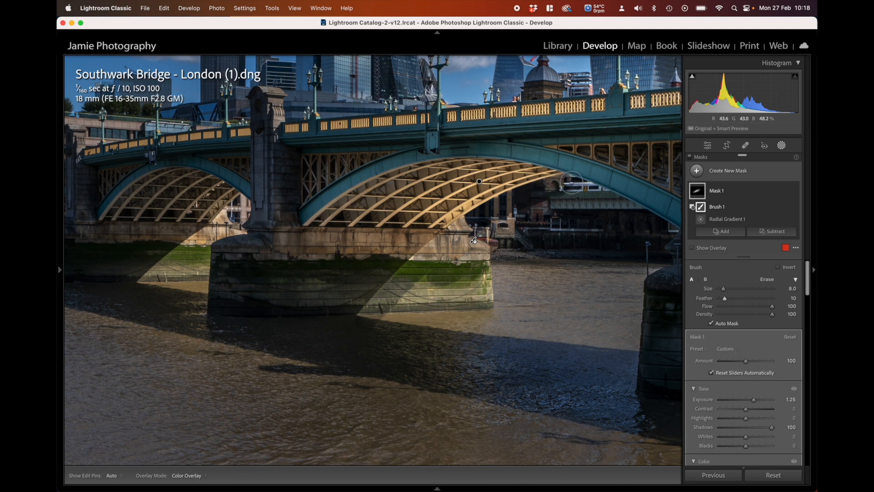
{"action": "key", "text": "h"}
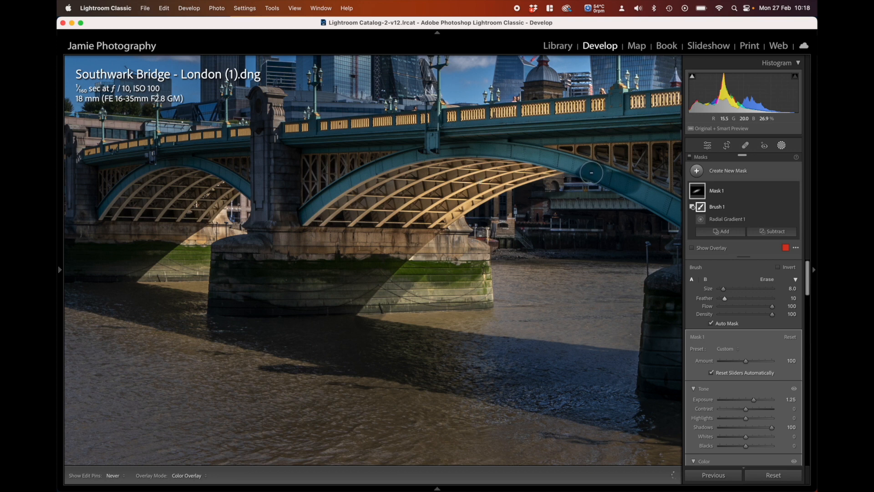
{"action": "key", "text": "h"}
{"action": "scroll", "coordinate": [586, 225], "scroll_direction": "up", "scroll_amount": 5}
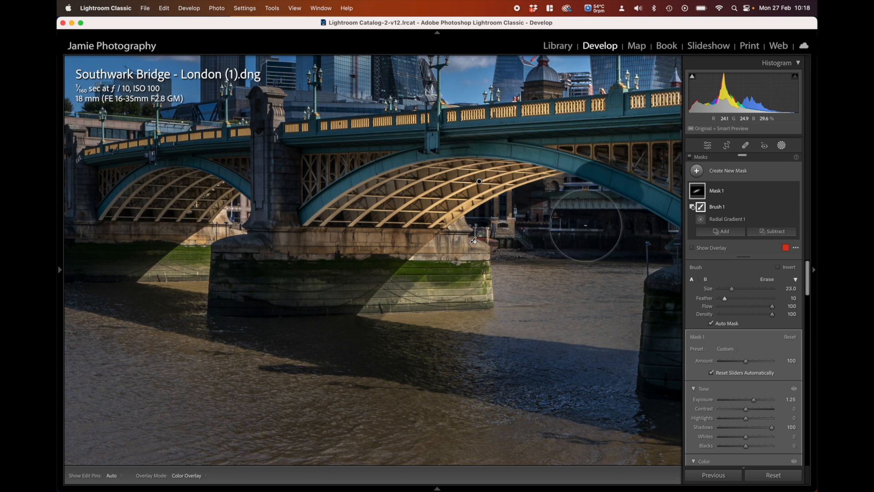
{"action": "key", "text": "h"}
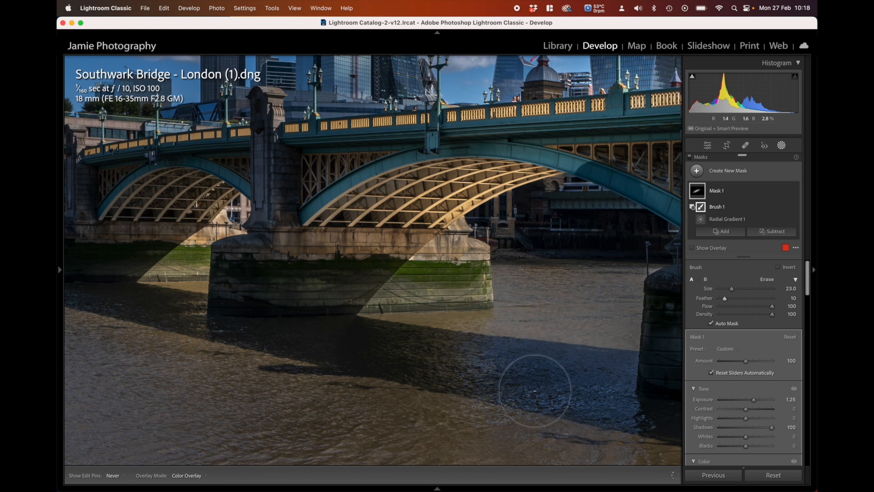
{"action": "key", "text": "h"}
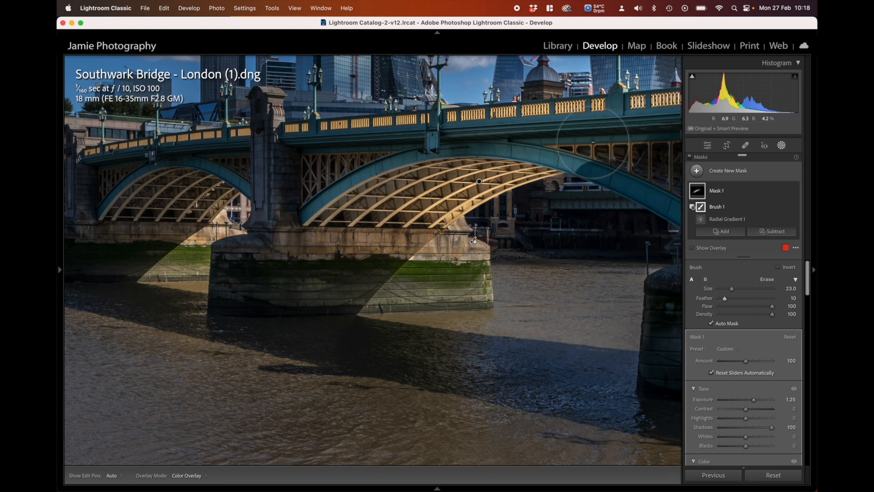
Set the subtract brush's Feather to 0 and brush the mask off the teal arch rim, deck and railing above the middle arch
{"action": "scroll", "coordinate": [593, 143], "scroll_direction": "down", "scroll_amount": 5}
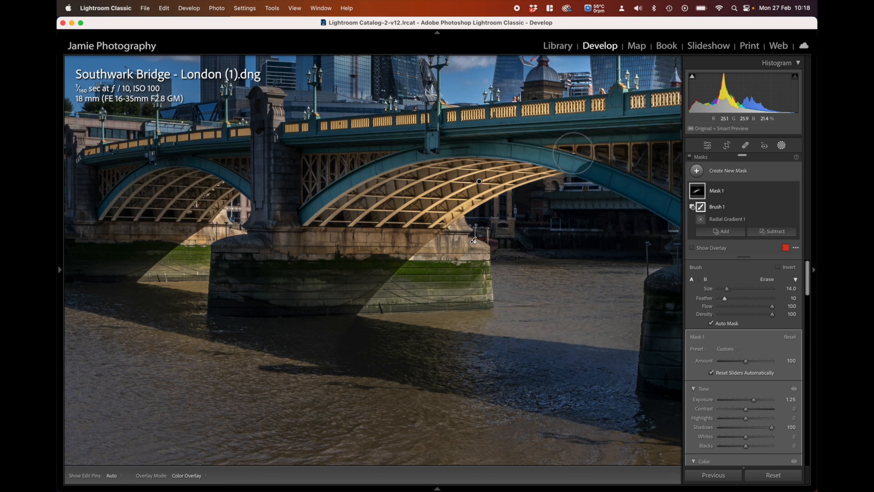
{"action": "scroll", "coordinate": [574, 153], "scroll_direction": "down", "scroll_amount": 2}
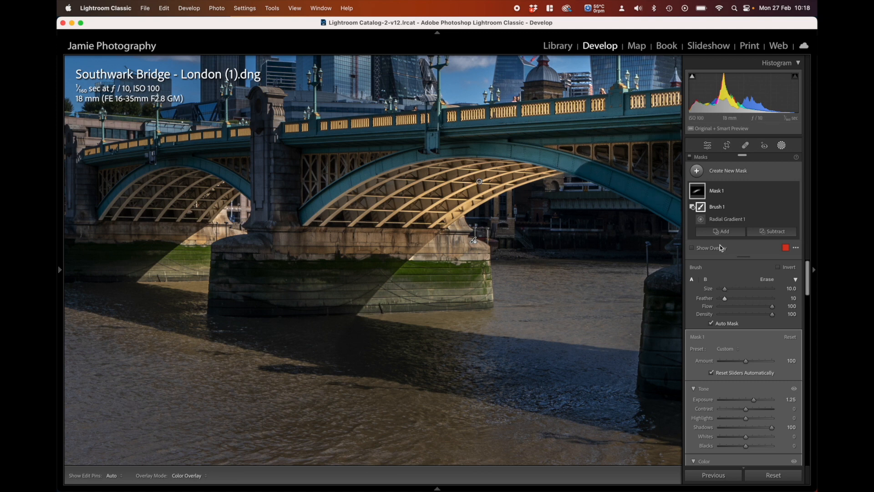
{"action": "left_click_drag", "start_coordinate": [726, 298], "coordinate": [719, 298]}
{"action": "mouse_move", "coordinate": [567, 159]}
{"action": "left_mouse_down"}
{"action": "mouse_move", "coordinate": [466, 141]}
{"action": "mouse_move", "coordinate": [496, 146]}
{"action": "mouse_move", "coordinate": [374, 157]}
{"action": "mouse_move", "coordinate": [399, 154]}
{"action": "mouse_move", "coordinate": [334, 182]}
{"action": "mouse_move", "coordinate": [284, 225]}
{"action": "mouse_move", "coordinate": [290, 215]}
{"action": "mouse_move", "coordinate": [296, 241]}
{"action": "mouse_move", "coordinate": [330, 246]}
{"action": "mouse_move", "coordinate": [248, 245]}
{"action": "mouse_move", "coordinate": [272, 258]}
{"action": "mouse_move", "coordinate": [286, 214]}
{"action": "mouse_move", "coordinate": [218, 202]}
{"action": "mouse_move", "coordinate": [292, 190]}
{"action": "mouse_move", "coordinate": [238, 161]}
{"action": "mouse_move", "coordinate": [305, 150]}
{"action": "mouse_move", "coordinate": [378, 121]}
{"action": "mouse_move", "coordinate": [587, 120]}
{"action": "mouse_move", "coordinate": [606, 131]}
{"action": "mouse_move", "coordinate": [611, 185]}
{"action": "mouse_move", "coordinate": [651, 134]}
{"action": "mouse_move", "coordinate": [452, 79]}
{"action": "mouse_move", "coordinate": [379, 118]}
{"action": "mouse_move", "coordinate": [555, 107]}
{"action": "mouse_move", "coordinate": [547, 119]}
{"action": "mouse_move", "coordinate": [514, 102]}
{"action": "mouse_move", "coordinate": [428, 97]}
{"action": "left_mouse_up"}
{"action": "key", "text": "bracketright"}
{"action": "key", "text": "bracketright"}
{"action": "key", "text": "bracketright"}
{"action": "key", "text": "bracketright"}
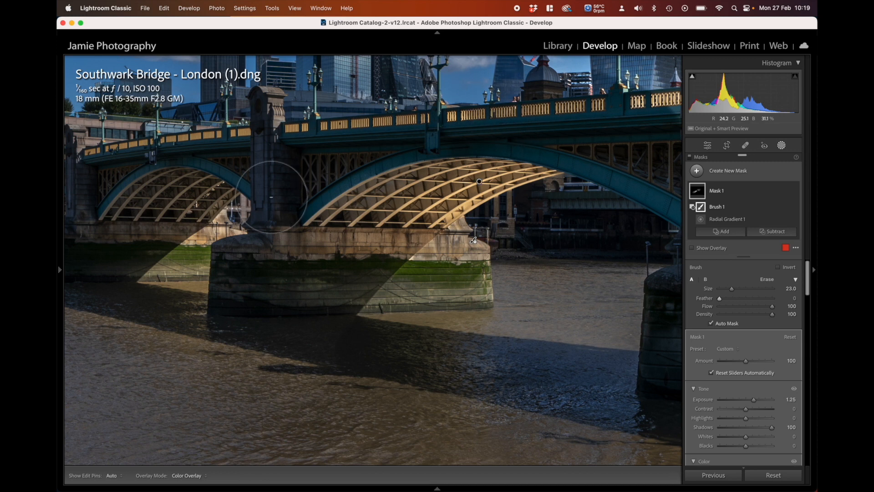
Brush the mask off the area beside the middle pier's shadowed edge, using brush sizes 5 to 11 and resetting Feather to 0
{"action": "scroll", "coordinate": [201, 200], "scroll_direction": "down", "scroll_amount": 5}
{"action": "scroll", "coordinate": [202, 201], "scroll_direction": "down", "scroll_amount": 6}
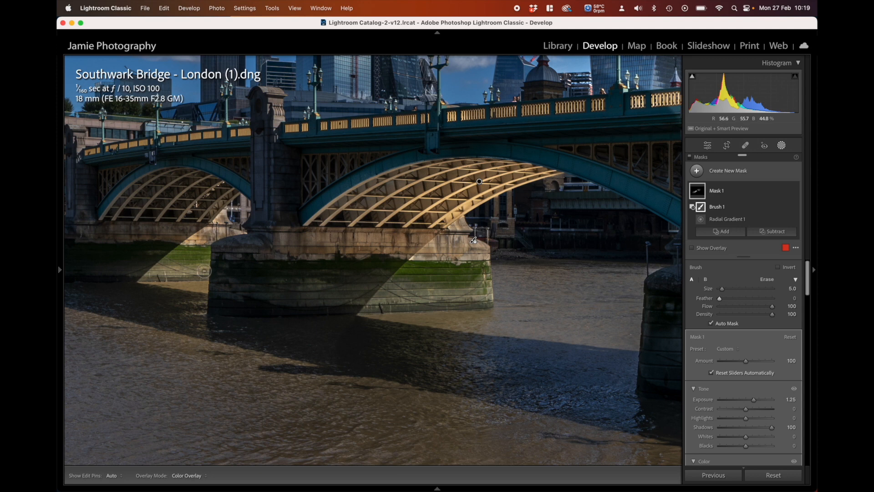
{"action": "key", "text": "h"}
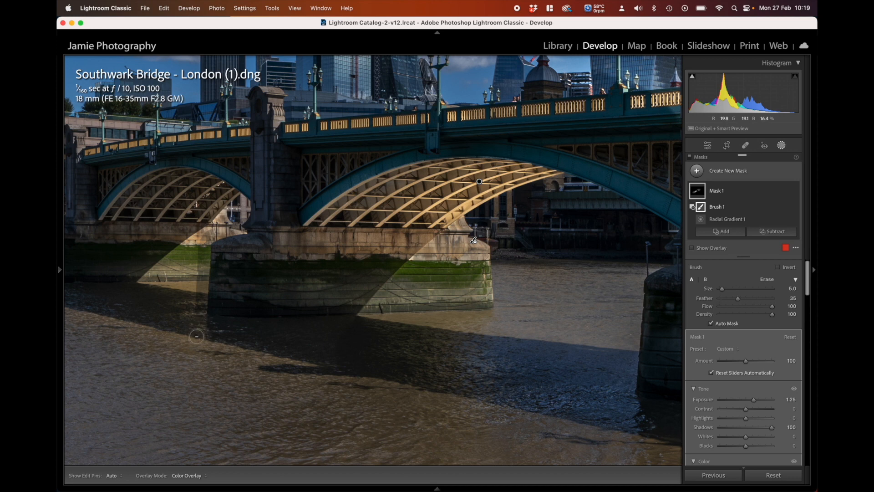
{"action": "scroll", "coordinate": [196, 336], "scroll_direction": "up", "scroll_amount": 5}
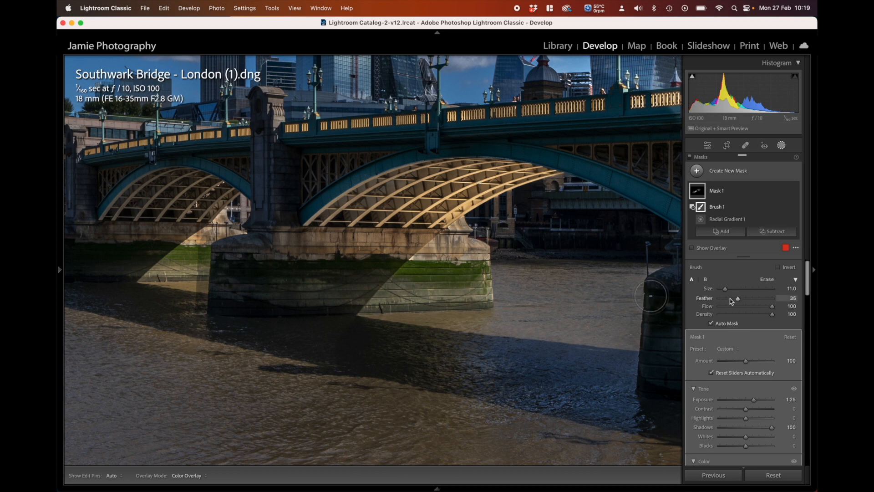
{"action": "left_click_drag", "start_coordinate": [738, 299], "coordinate": [496, 299]}
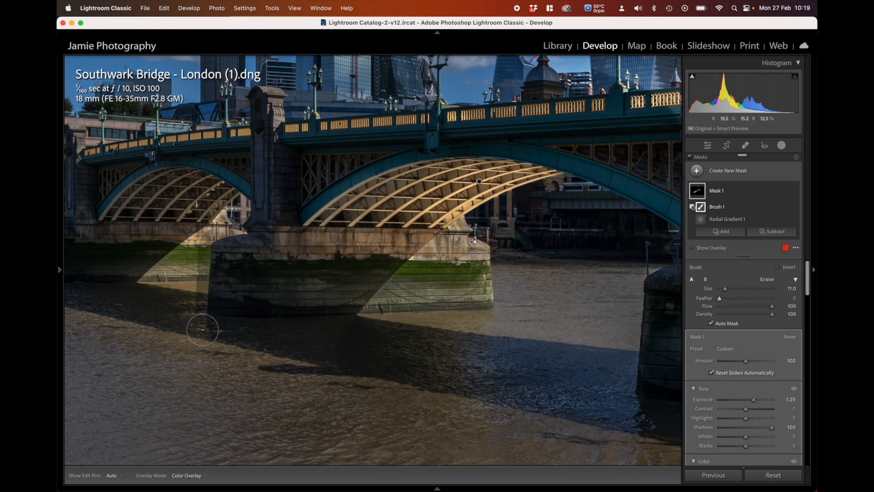
Enlarge the subtract brush to Size 30 and brush the mask off the river around the middle pier
{"action": "key", "text": "h"}
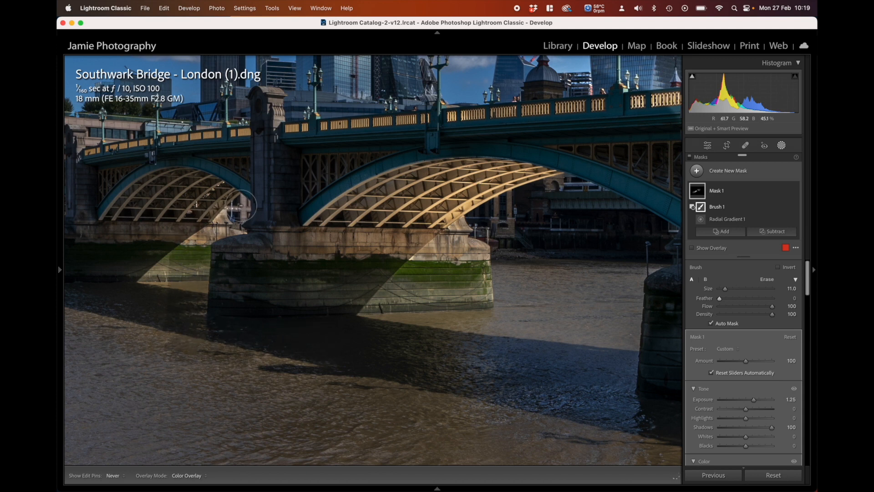
{"action": "scroll", "coordinate": [209, 192], "scroll_direction": "up", "scroll_amount": 10}
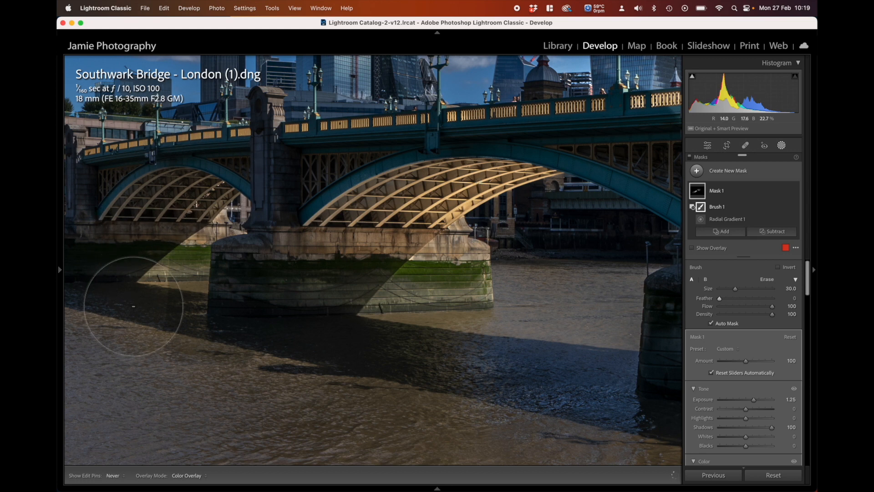
{"action": "mouse_move", "coordinate": [133, 306]}
{"action": "left_mouse_down"}
{"action": "mouse_move", "coordinate": [133, 375]}
{"action": "mouse_move", "coordinate": [217, 392]}
{"action": "mouse_move", "coordinate": [421, 386]}
{"action": "left_mouse_up"}
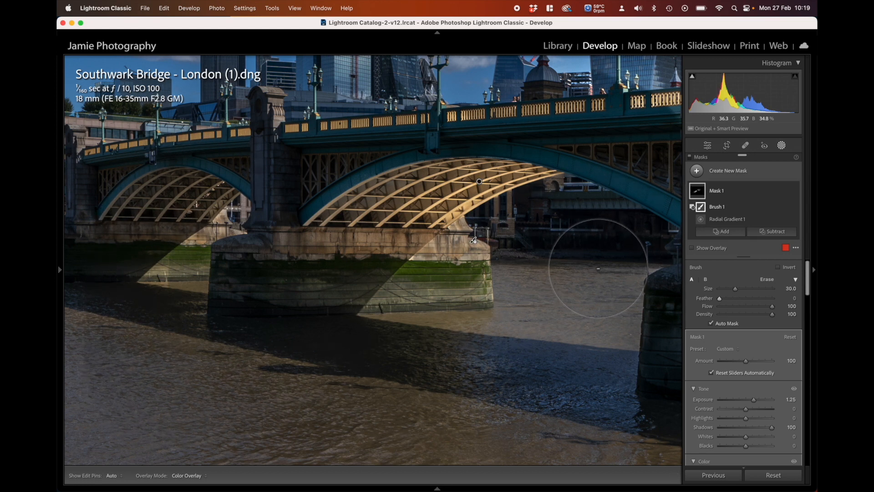
Check the mask overlay, turn off Auto Mask and brush away leftover patches on the water, image edge, railing and buildings
{"action": "mouse_move", "coordinate": [700, 193]}
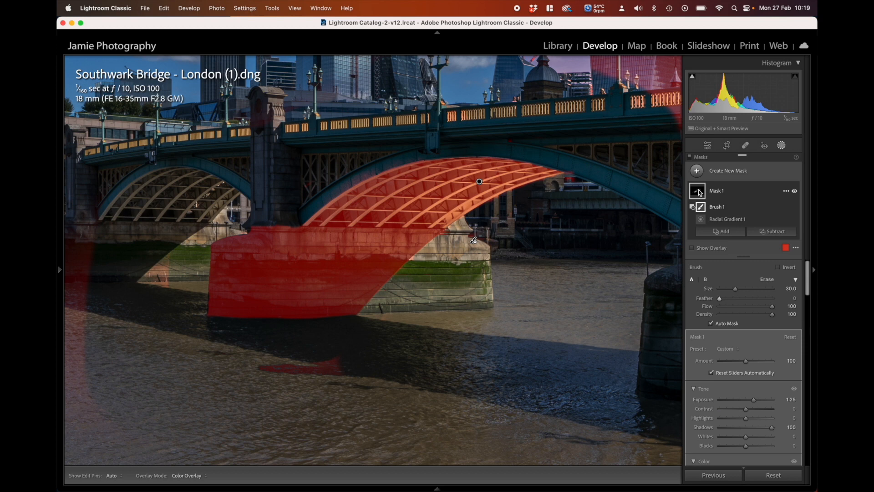
{"action": "left_click", "coordinate": [711, 323]}
{"action": "mouse_move", "coordinate": [328, 374]}
{"action": "left_mouse_down"}
{"action": "mouse_move", "coordinate": [148, 383]}
{"action": "mouse_move", "coordinate": [85, 282]}
{"action": "mouse_move", "coordinate": [93, 349]}
{"action": "left_mouse_up"}
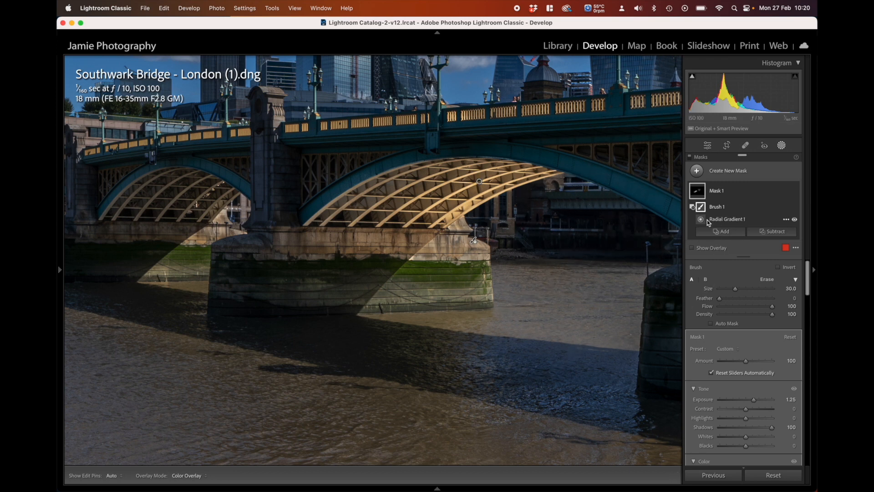
{"action": "key", "text": "h"}
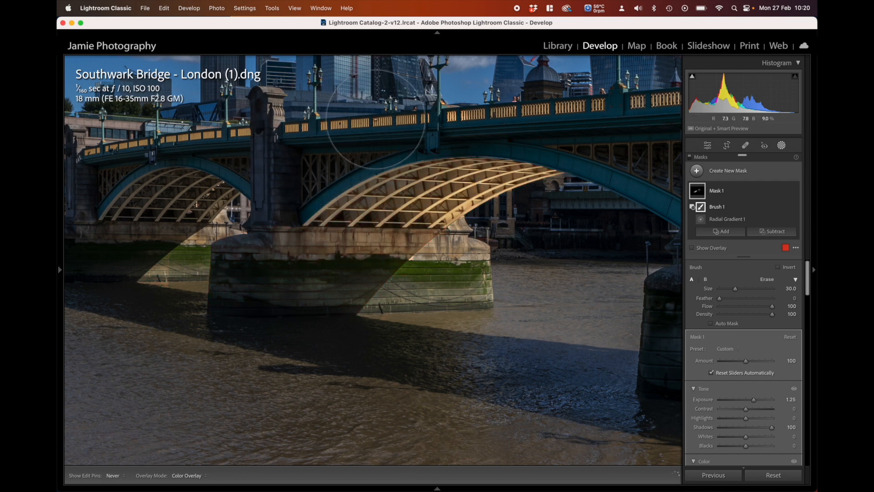
{"action": "key", "text": "h"}
{"action": "key", "text": "h"}
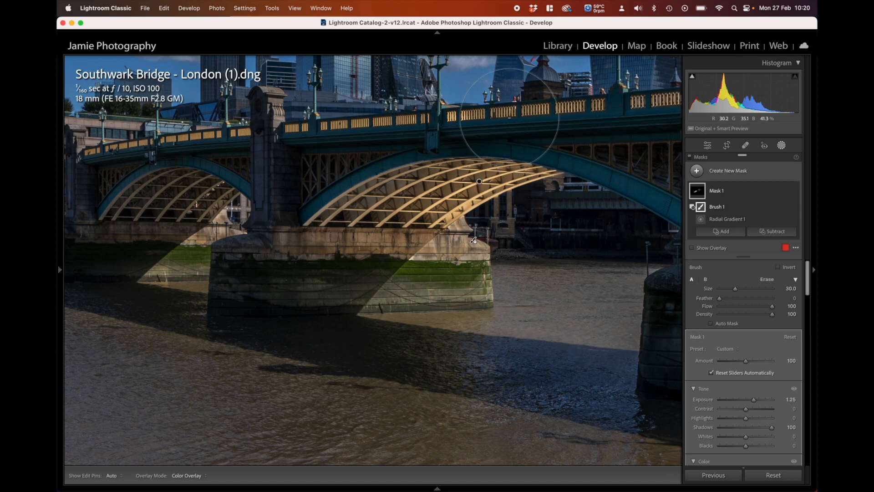
{"action": "left_click_drag", "start_coordinate": [503, 108], "coordinate": [534, 114]}
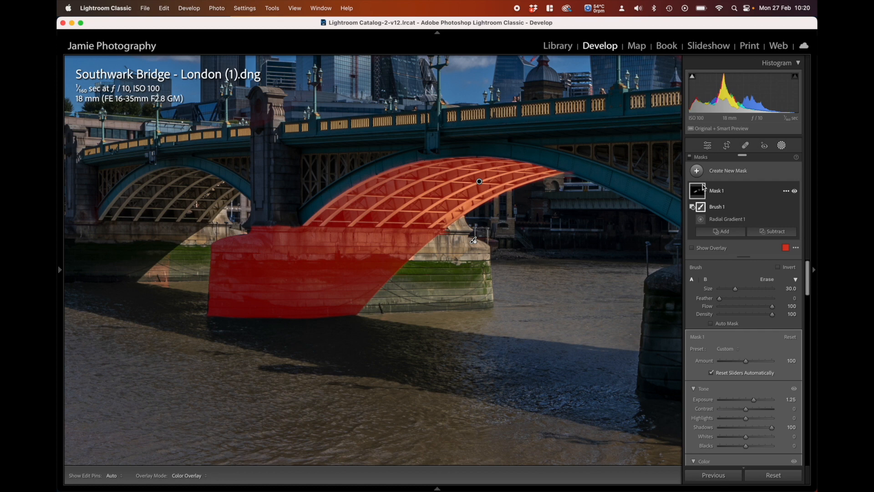
Fit the whole photo in view and brush away the leftover mask in the sky around the large pier's lamppost
{"action": "mouse_move", "coordinate": [59, 272]}
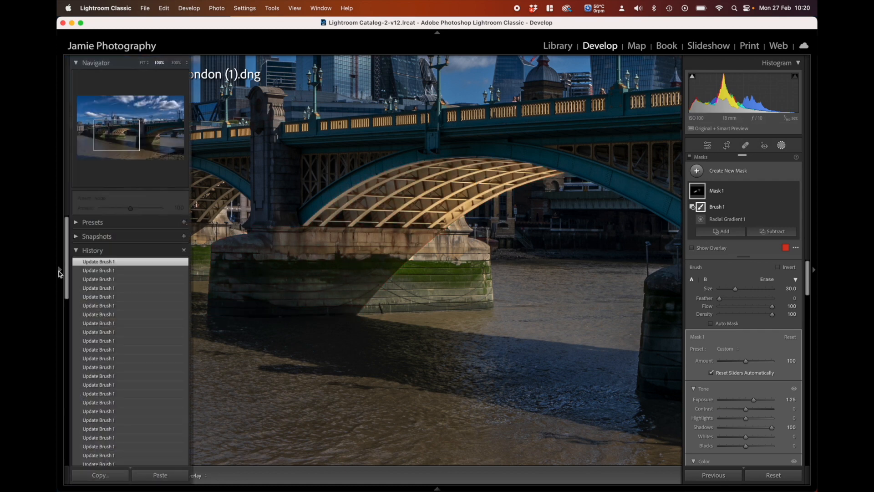
{"action": "left_click", "coordinate": [144, 64]}
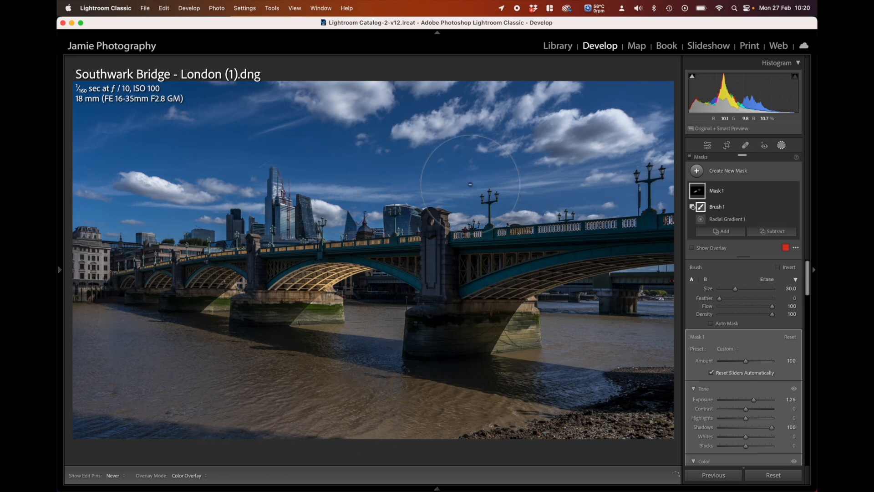
{"action": "left_click_drag", "start_coordinate": [470, 184], "coordinate": [487, 177]}
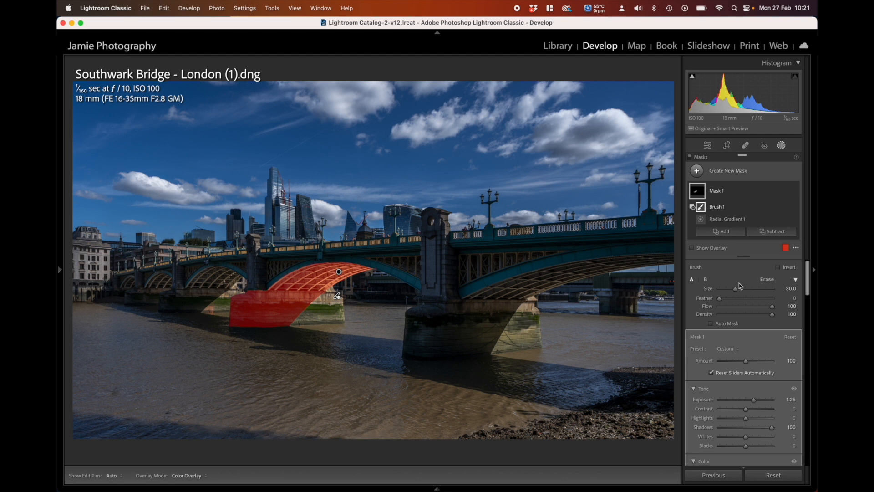
Try Mask 1's Exposure at 2.99 and −3.45, and return it to 1.25
{"action": "scroll", "coordinate": [747, 386], "scroll_direction": "down", "scroll_amount": 3}
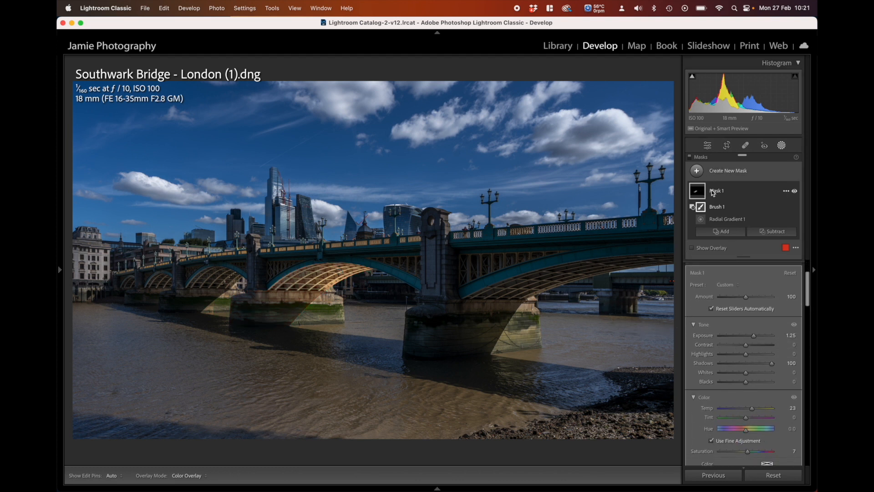
{"action": "left_click", "coordinate": [766, 336]}
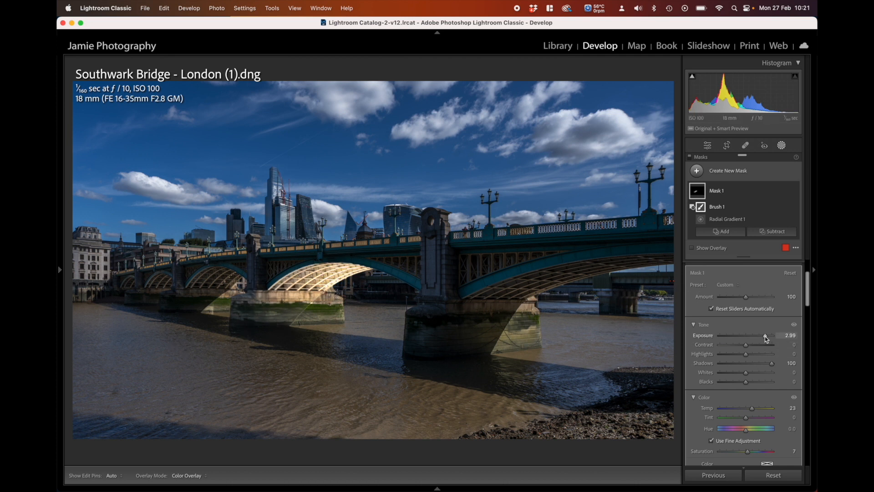
{"action": "left_click", "coordinate": [722, 336]}
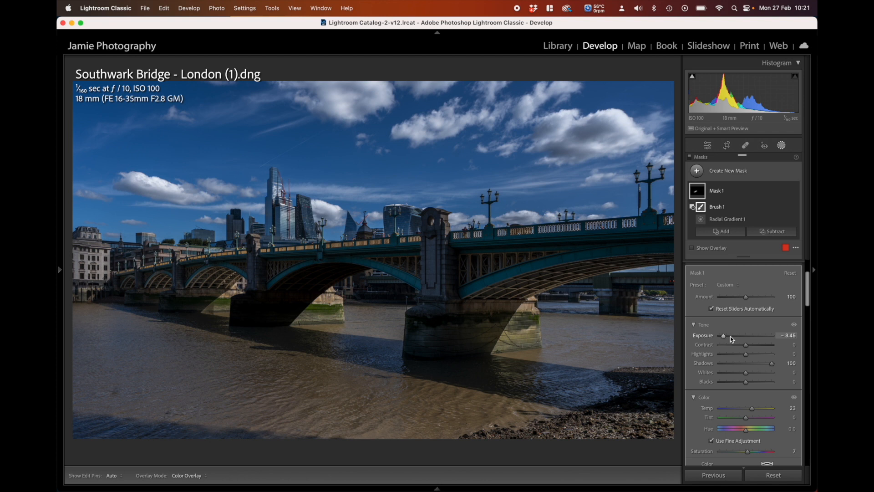
{"action": "left_click", "coordinate": [791, 336]}
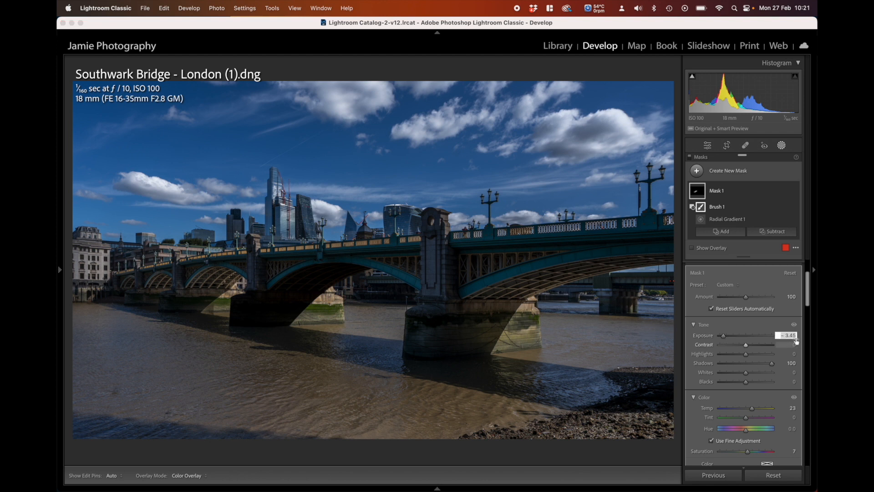
{"action": "type", "text": "1.25"}
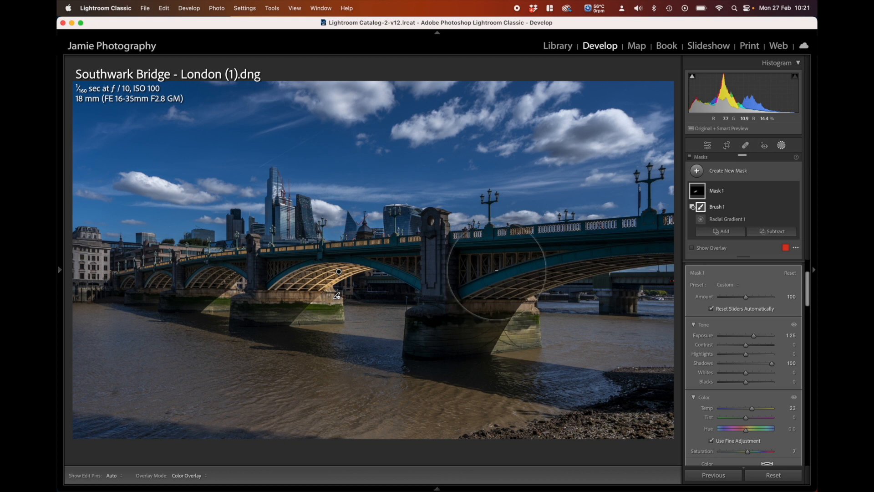
{"action": "right_click", "coordinate": [339, 273]}
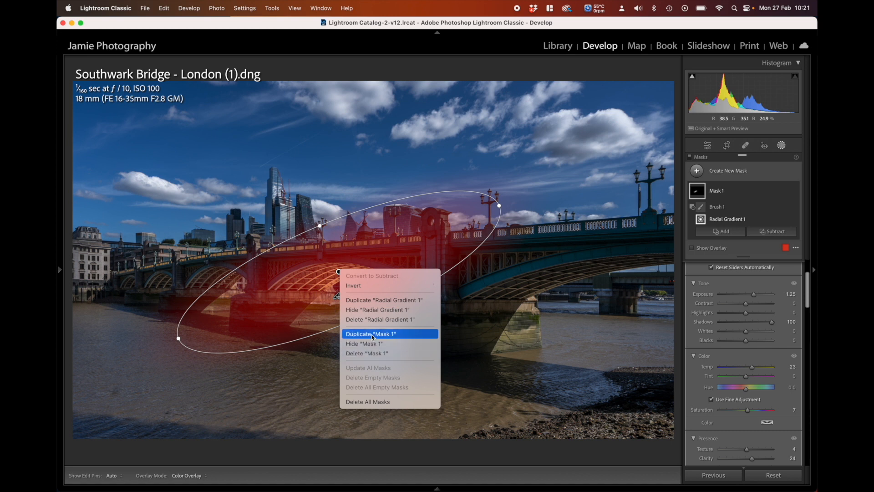
{"action": "left_click", "coordinate": [336, 276]}
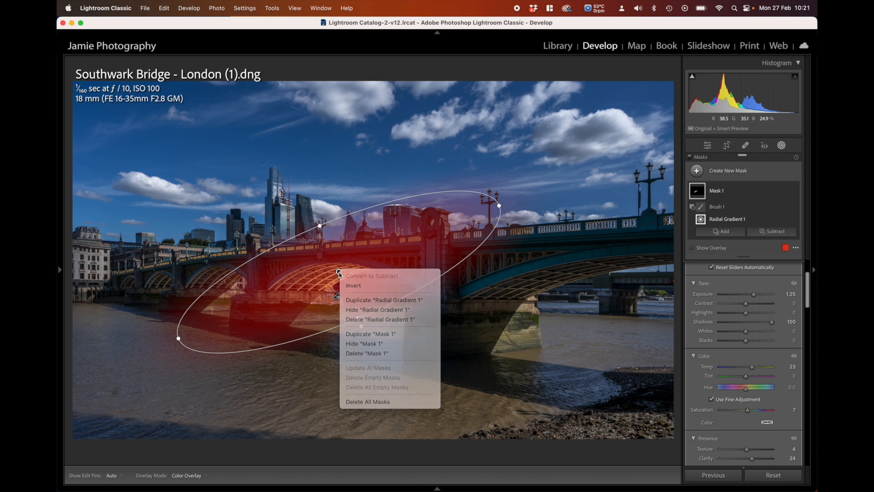
{"action": "mouse_move", "coordinate": [698, 196]}
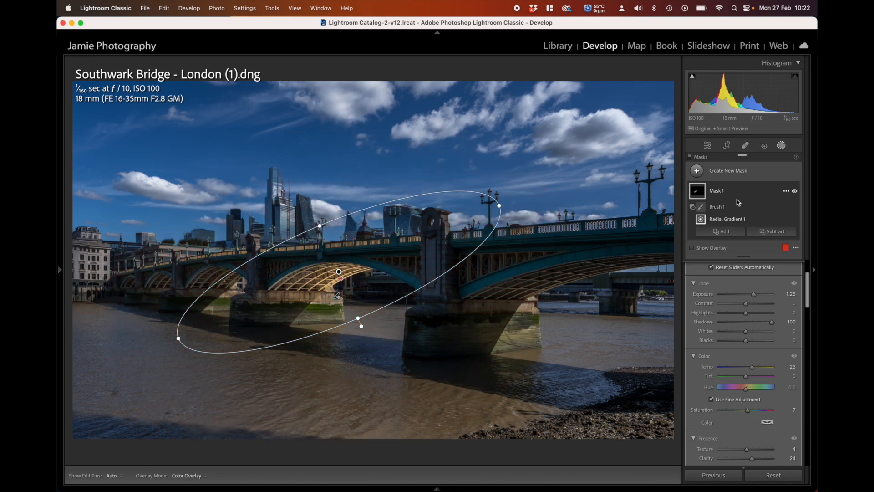
{"action": "left_click", "coordinate": [717, 173]}
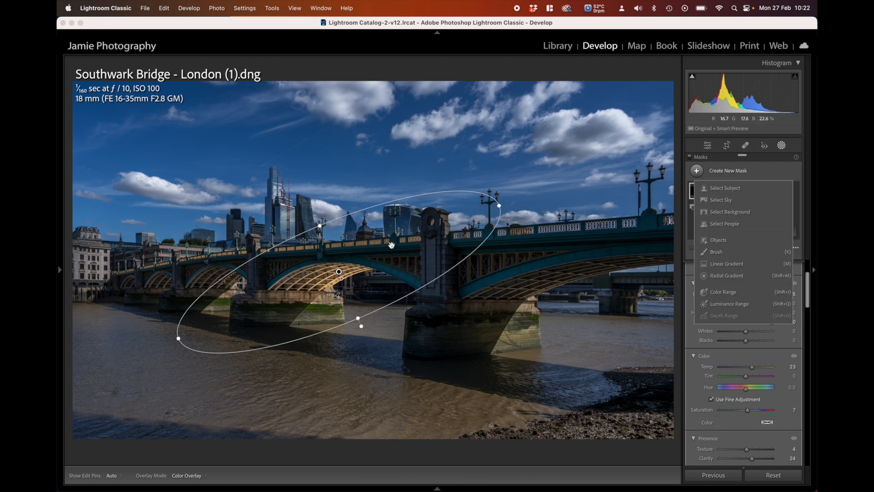
{"action": "right_click", "coordinate": [339, 272]}
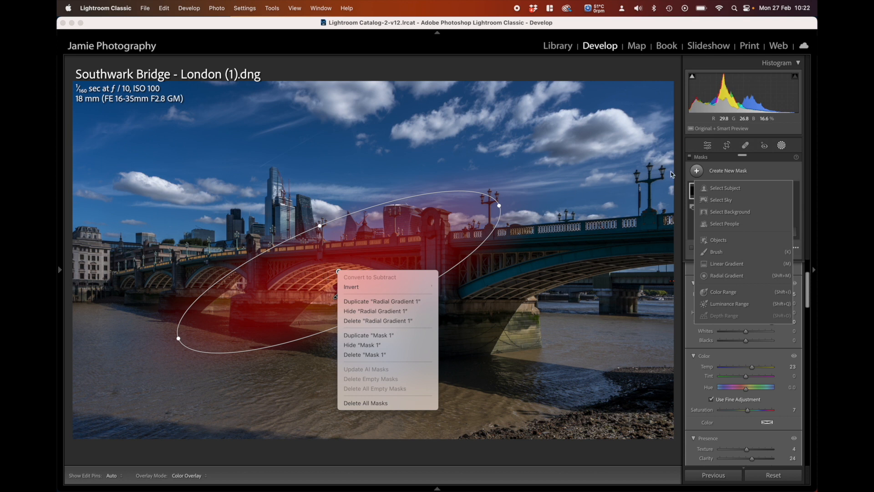
Create a new radial gradient mask, tilted and enlarged to cover the large pier and the nearest arch
{"action": "left_click", "coordinate": [724, 274]}
{"action": "left_click", "coordinate": [725, 274]}
{"action": "left_click_drag", "start_coordinate": [486, 279], "coordinate": [621, 341]}
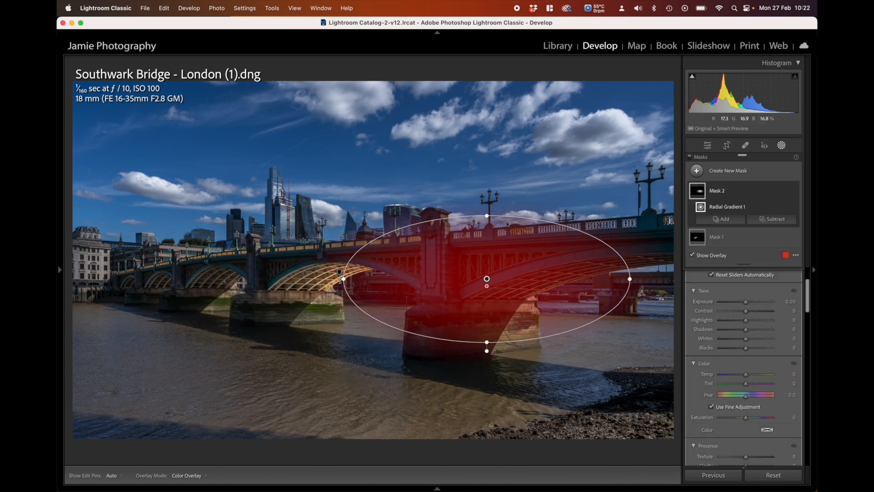
{"action": "left_click_drag", "start_coordinate": [341, 280], "coordinate": [360, 335]}
{"action": "left_click_drag", "start_coordinate": [488, 280], "coordinate": [566, 281]}
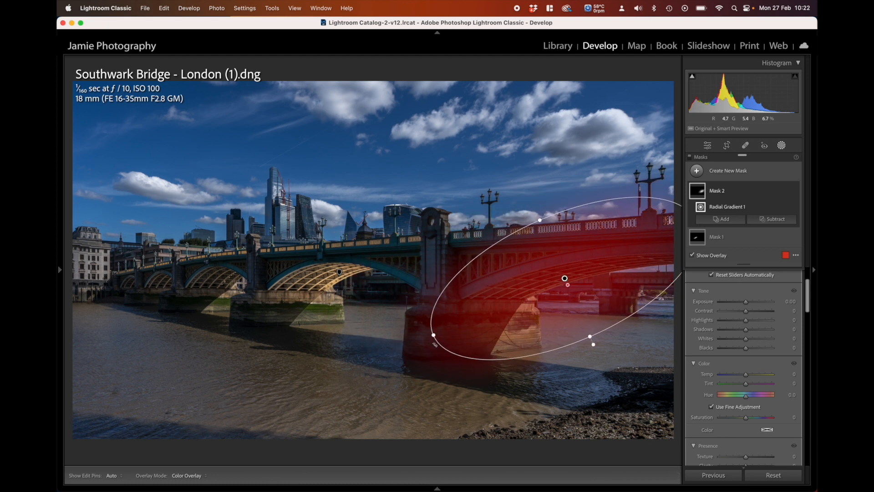
{"action": "left_click_drag", "start_coordinate": [434, 344], "coordinate": [304, 370]}
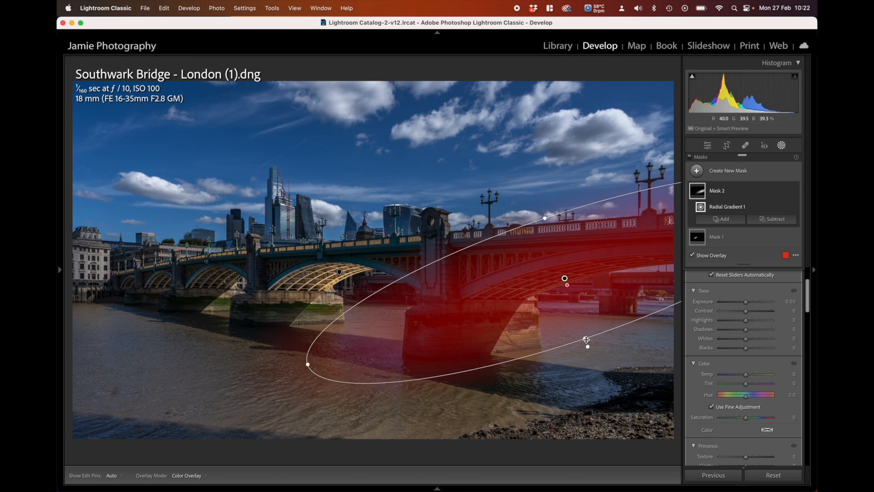
{"action": "left_click_drag", "start_coordinate": [587, 344], "coordinate": [592, 354]}
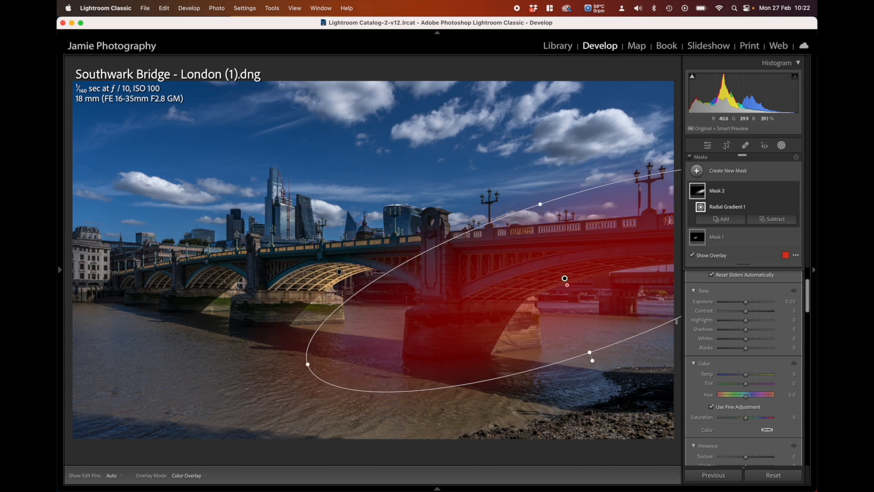
Set Mask 2's Exposure to 1.35, Contrast to 13, Shadows to 100 and Highlights to −16
{"action": "left_click", "coordinate": [790, 302]}
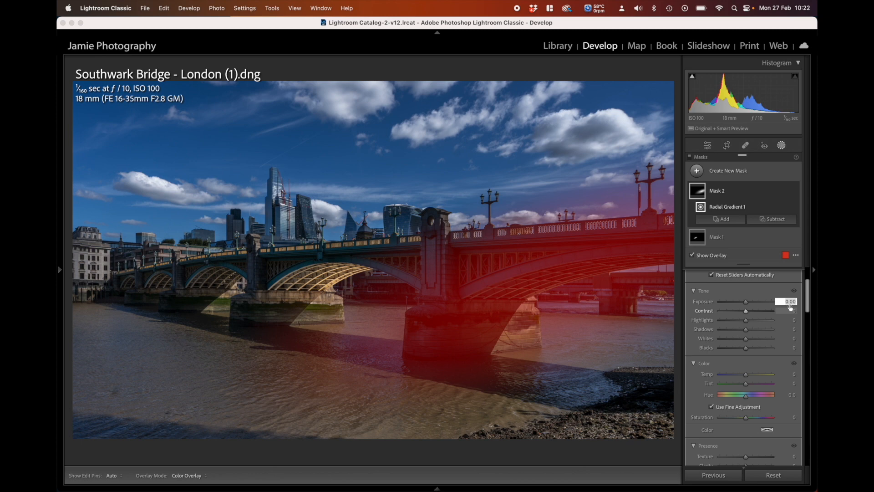
{"action": "type", "text": "1.35"}
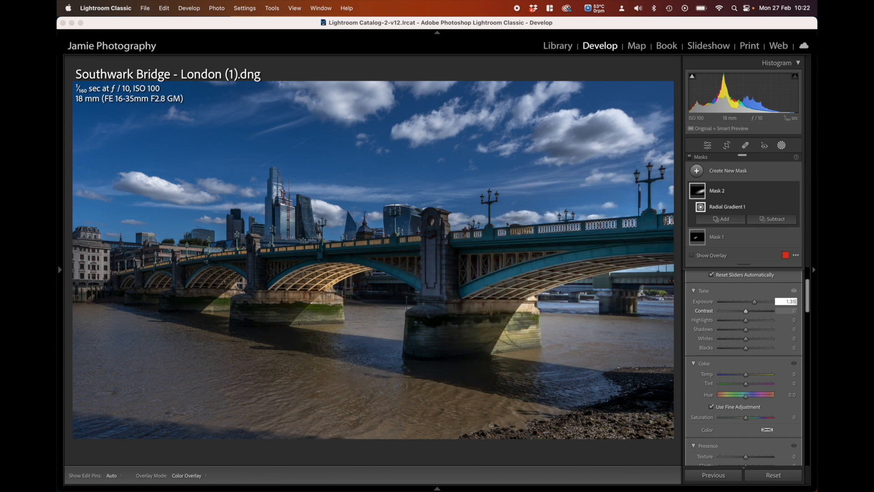
{"action": "key", "text": "Return"}
{"action": "left_click_drag", "start_coordinate": [747, 314], "coordinate": [750, 316]}
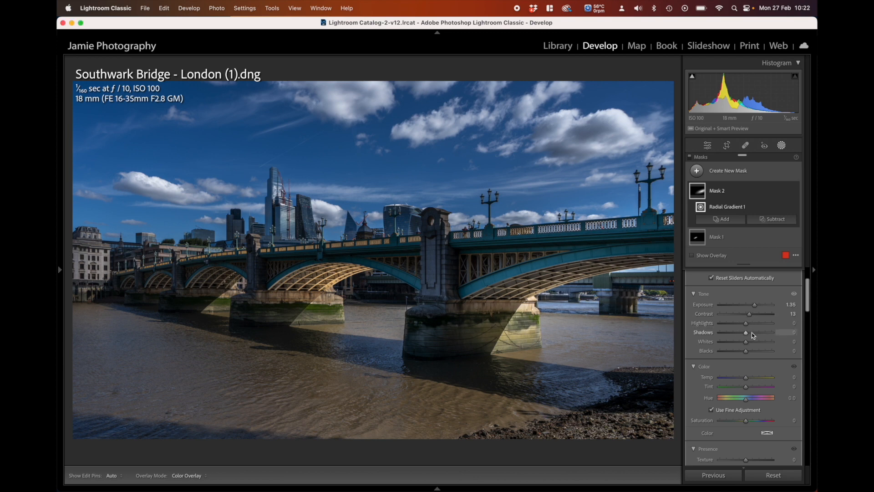
{"action": "left_click", "coordinate": [782, 335]}
{"action": "left_click", "coordinate": [734, 323]}
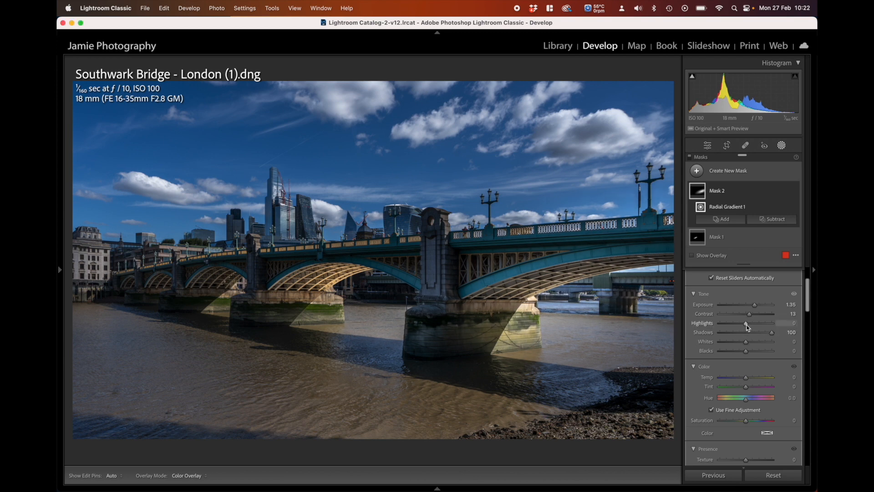
{"action": "left_click_drag", "start_coordinate": [734, 326], "coordinate": [743, 326]}
Set Mask 2's Clarity to 24, Texture to 5 and Temp to 25
{"action": "scroll", "coordinate": [743, 389], "scroll_direction": "down", "scroll_amount": 3}
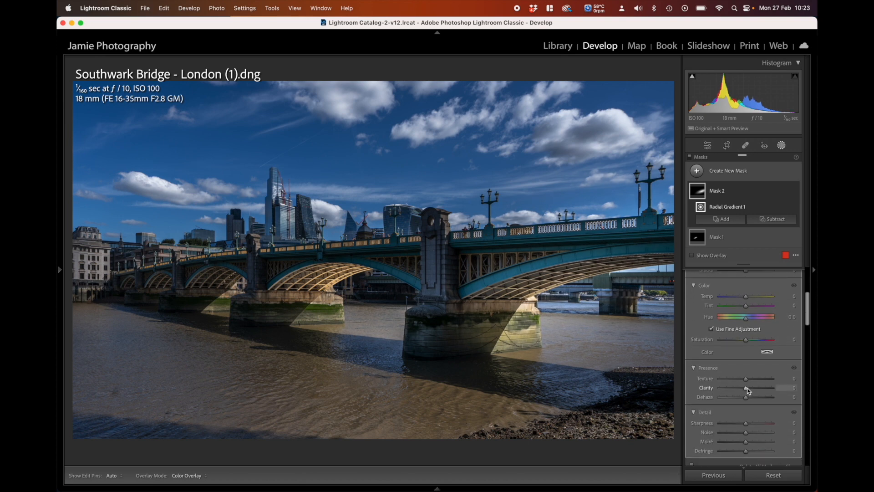
{"action": "left_click_drag", "start_coordinate": [756, 388], "coordinate": [752, 389]}
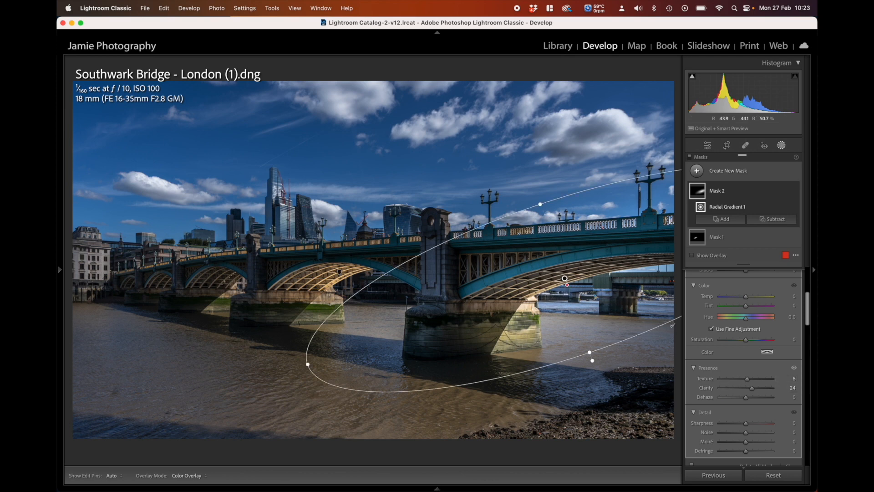
{"action": "left_click", "coordinate": [789, 296]}
{"action": "type", "text": "20"}
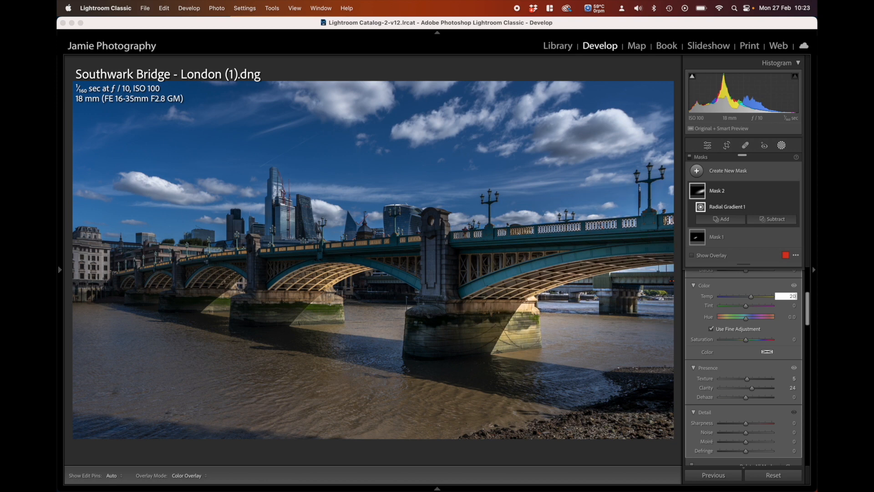
{"action": "key", "text": "Return"}
{"action": "left_click_drag", "start_coordinate": [753, 299], "coordinate": [753, 298]}
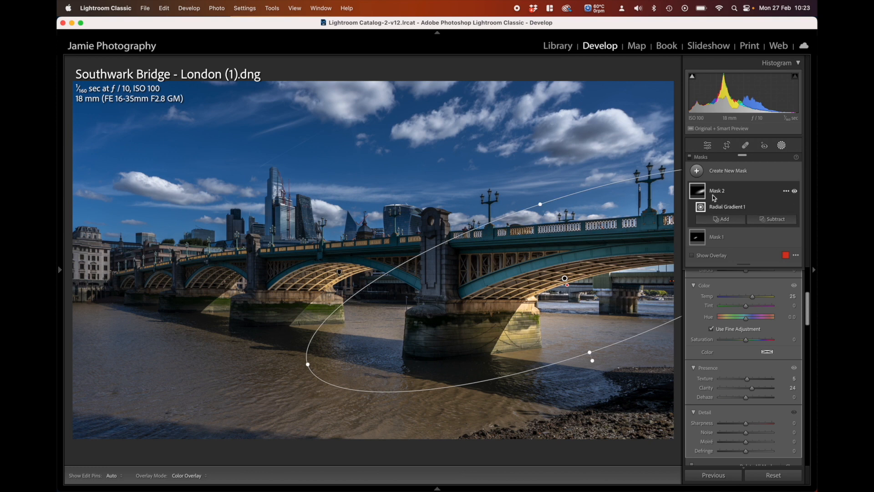
Add a subtracting brush to Mask 2 and reduce its Size to 21
{"action": "mouse_move", "coordinate": [702, 195]}
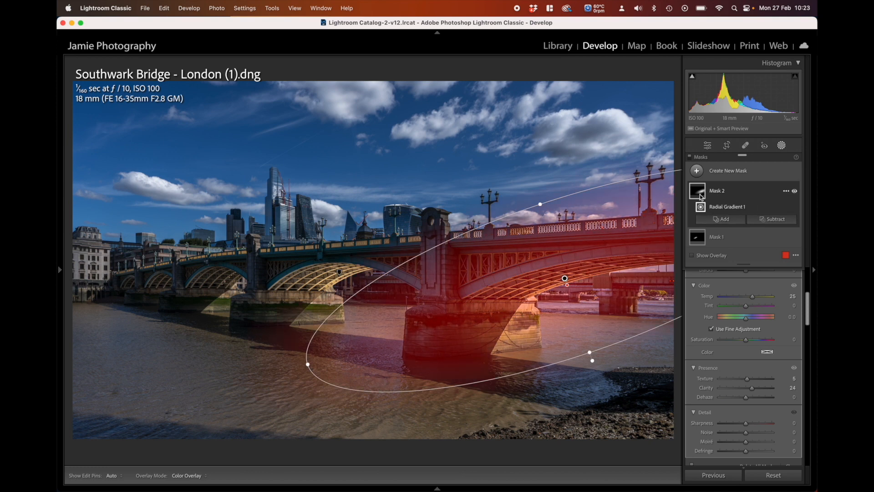
{"action": "left_click", "coordinate": [772, 220]}
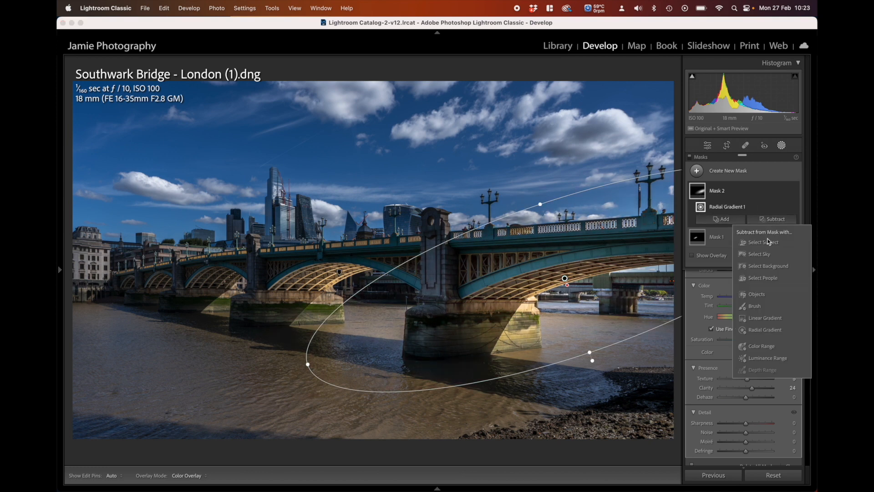
{"action": "left_click", "coordinate": [768, 307]}
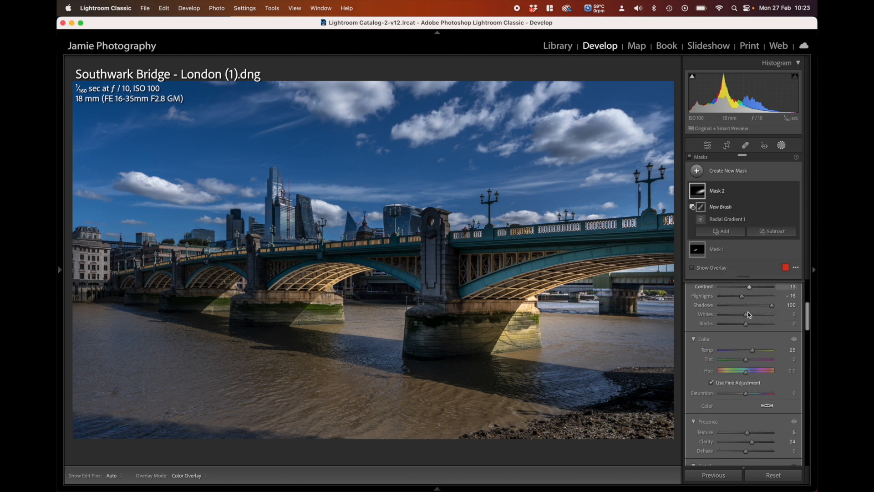
{"action": "scroll", "coordinate": [746, 313], "scroll_direction": "up", "scroll_amount": 5}
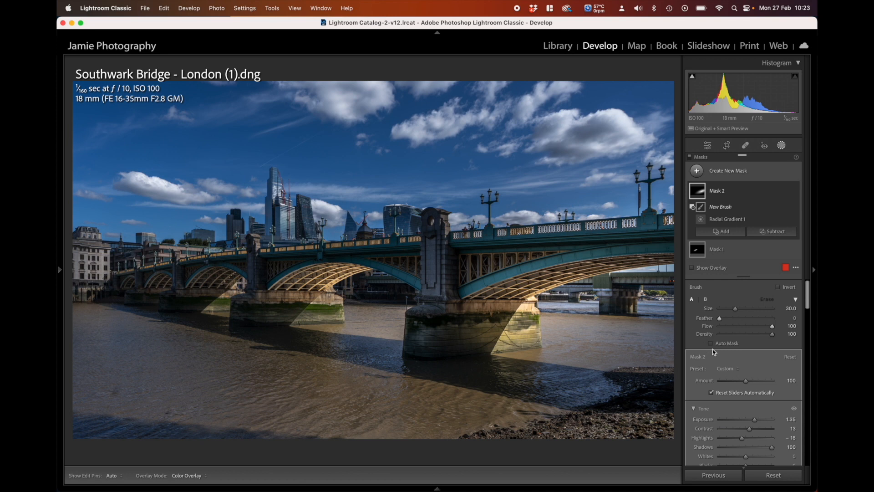
{"action": "scroll", "coordinate": [545, 327], "scroll_direction": "down", "scroll_amount": 5}
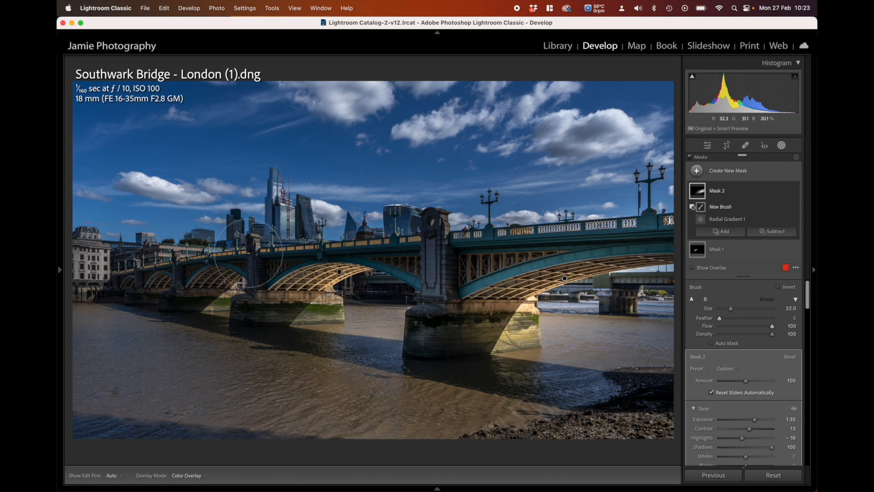
With the subtract brush at Size 7, brush the mask off the sky and background along the nearest arch's underside down to the pier
{"action": "mouse_move", "coordinate": [60, 255]}
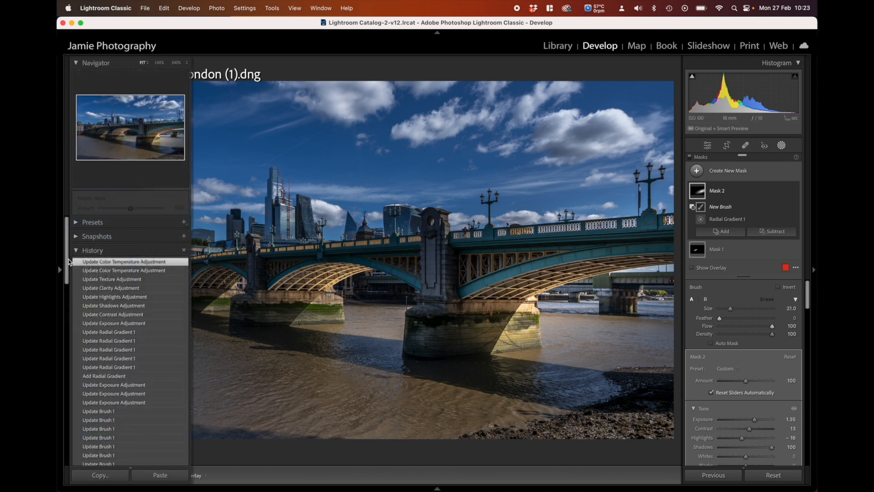
{"action": "left_click", "coordinate": [159, 63]}
{"action": "left_click_drag", "start_coordinate": [522, 243], "coordinate": [102, 222]}
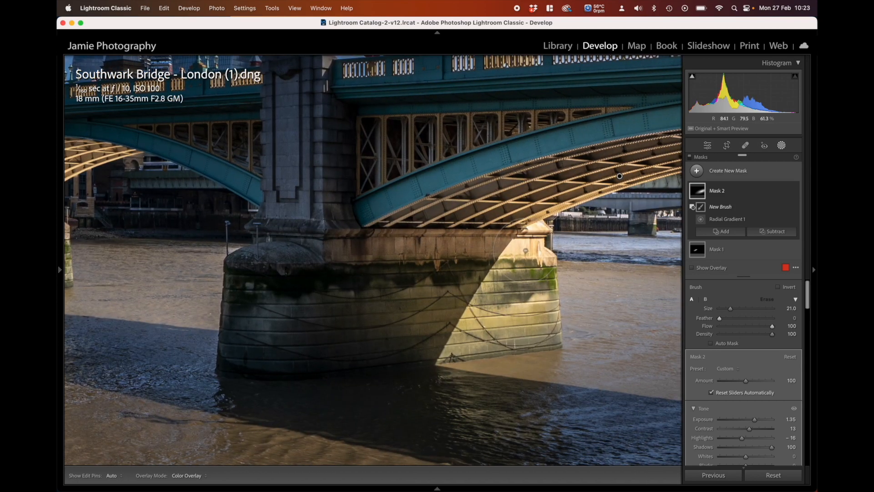
{"action": "mouse_move", "coordinate": [526, 250]}
{"action": "left_mouse_down"}
{"action": "mouse_move", "coordinate": [371, 243]}
{"action": "mouse_move", "coordinate": [614, 236]}
{"action": "mouse_move", "coordinate": [276, 258]}
{"action": "left_mouse_up"}
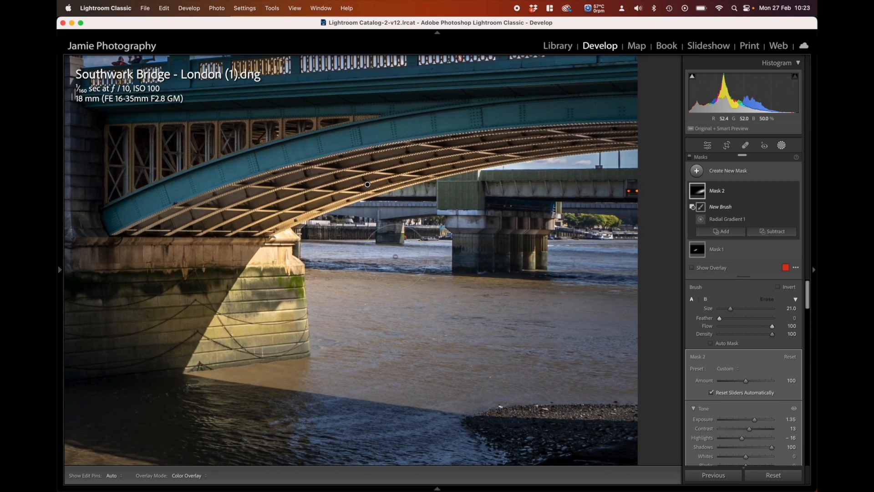
{"action": "scroll", "coordinate": [380, 234], "scroll_direction": "down", "scroll_amount": 4}
{"action": "scroll", "coordinate": [593, 176], "scroll_direction": "down", "scroll_amount": 3}
{"action": "scroll", "coordinate": [620, 169], "scroll_direction": "down", "scroll_amount": 2}
{"action": "left_click_drag", "start_coordinate": [638, 158], "coordinate": [638, 172]}
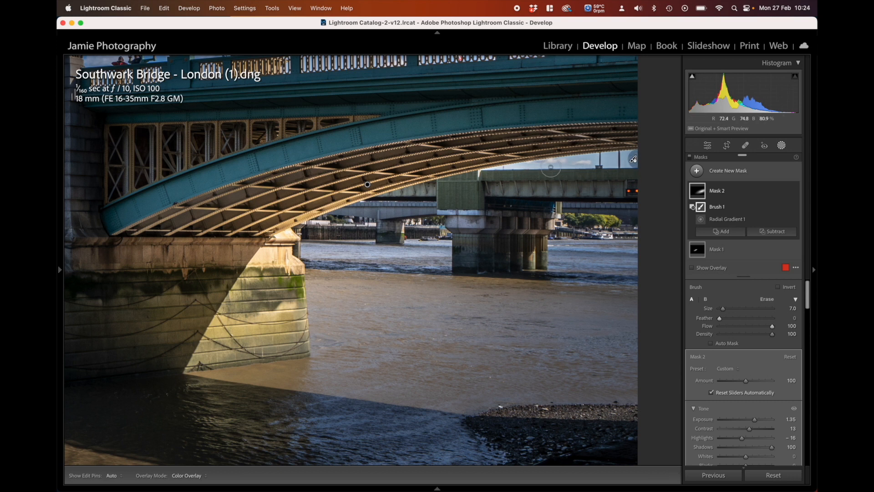
{"action": "left_click", "coordinate": [551, 168], "text": "shift"}
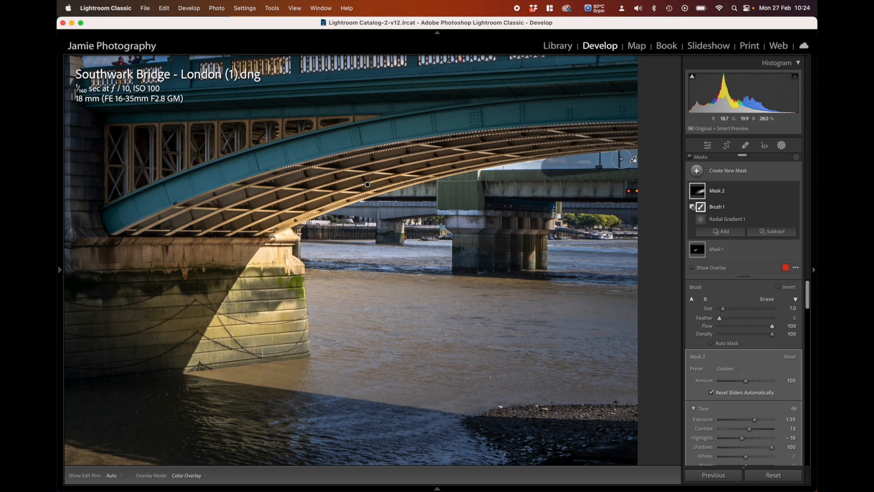
{"action": "mouse_move", "coordinate": [624, 159]}
{"action": "left_mouse_down"}
{"action": "mouse_move", "coordinate": [510, 173]}
{"action": "mouse_move", "coordinate": [461, 194]}
{"action": "mouse_move", "coordinate": [465, 183]}
{"action": "mouse_move", "coordinate": [457, 182]}
{"action": "mouse_move", "coordinate": [391, 210]}
{"action": "mouse_move", "coordinate": [430, 194]}
{"action": "mouse_move", "coordinate": [305, 232]}
{"action": "left_mouse_up"}
With Mask 2's subtract brush at Size 3, brush the mask off the background and water along the nearest pier's sunlit outer edge
{"action": "key", "text": "bracketleft"}
{"action": "key", "text": "bracketleft"}
{"action": "key", "text": "bracketleft"}
{"action": "key", "text": "bracketleft"}
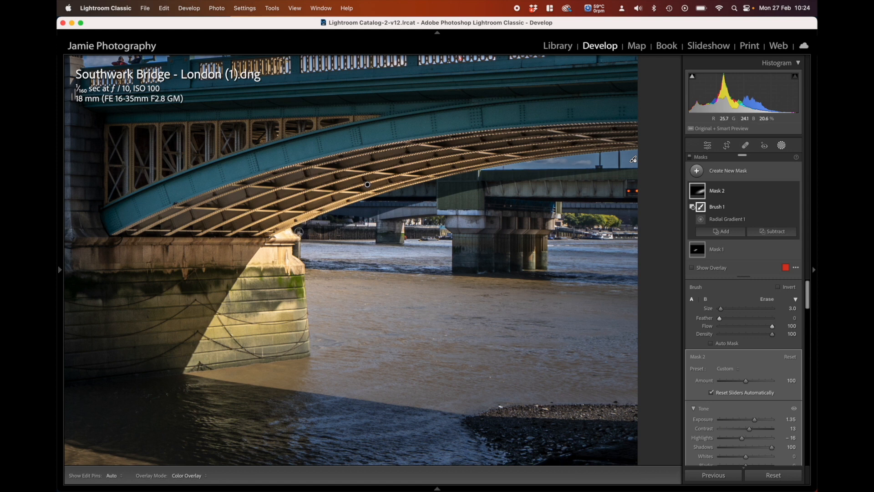
{"action": "key", "text": "h"}
{"action": "key", "text": "h"}
{"action": "left_click", "coordinate": [304, 257]}
{"action": "left_click", "coordinate": [307, 260]}
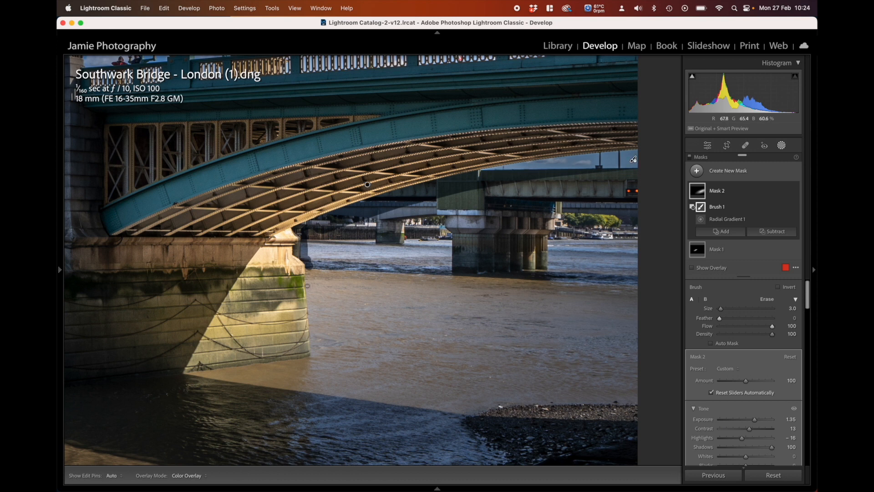
{"action": "left_click_drag", "start_coordinate": [308, 285], "coordinate": [308, 271]}
{"action": "left_click_drag", "start_coordinate": [310, 315], "coordinate": [310, 322]}
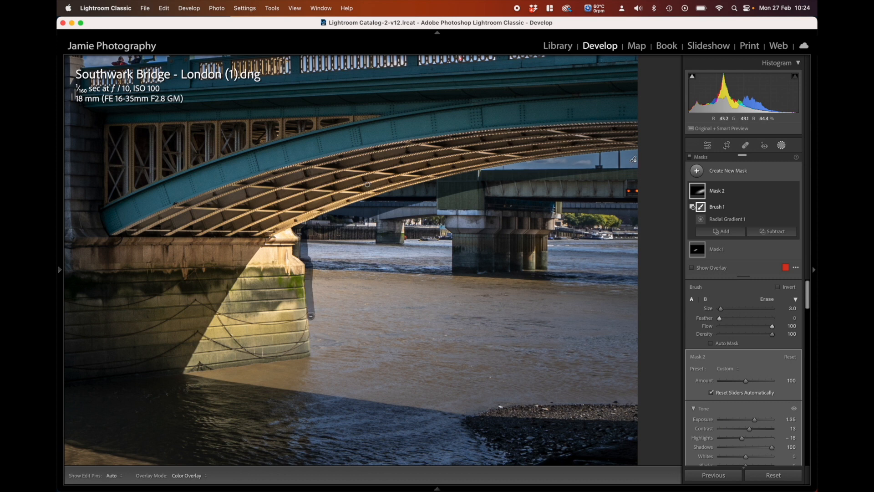
{"action": "left_click", "coordinate": [315, 354], "text": "shift"}
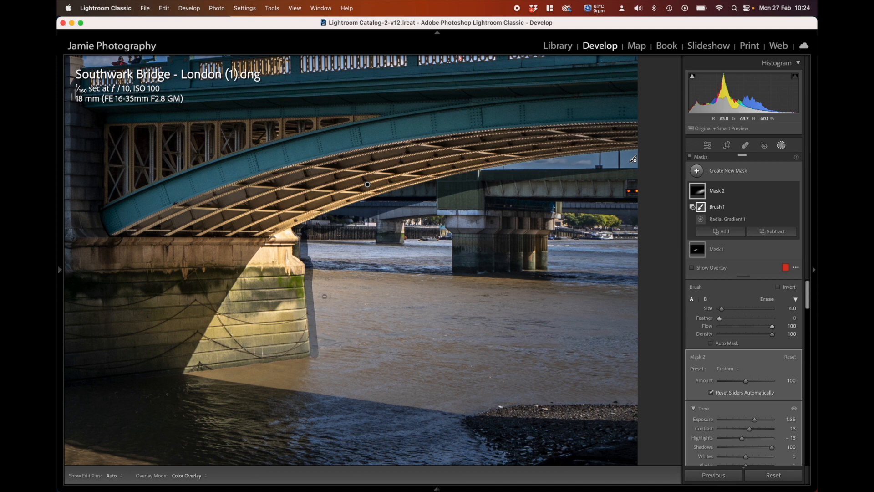
Enlarge the subtract brush from Size 5 upward and brush Mask 2 off the water around the nearest pier's sunlit base
{"action": "key", "text": "bracketright"}
{"action": "key", "text": "bracketright"}
{"action": "scroll", "coordinate": [303, 250], "scroll_direction": "down", "scroll_amount": 5}
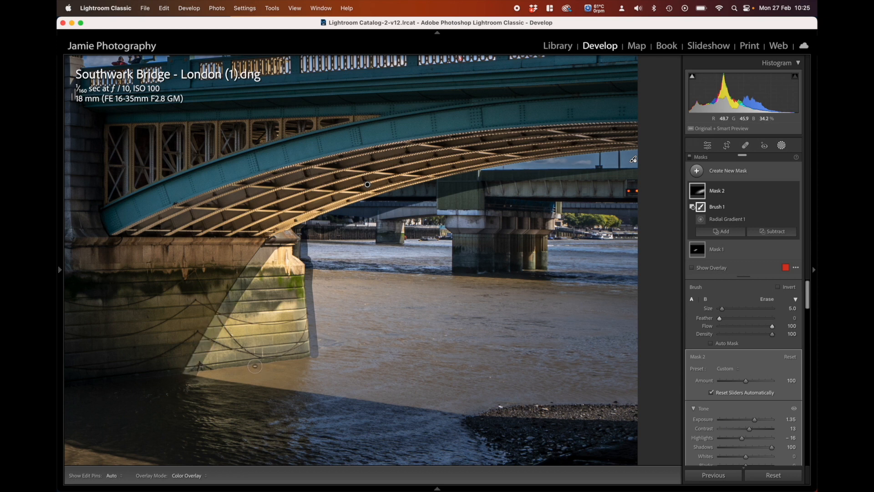
{"action": "mouse_move", "coordinate": [216, 383]}
{"action": "left_mouse_down"}
{"action": "mouse_move", "coordinate": [292, 266]}
{"action": "mouse_move", "coordinate": [300, 329]}
{"action": "mouse_move", "coordinate": [254, 387]}
{"action": "mouse_move", "coordinate": [349, 382]}
{"action": "mouse_move", "coordinate": [317, 377]}
{"action": "mouse_move", "coordinate": [335, 335]}
{"action": "mouse_move", "coordinate": [323, 250]}
{"action": "mouse_move", "coordinate": [368, 249]}
{"action": "mouse_move", "coordinate": [398, 313]}
{"action": "mouse_move", "coordinate": [366, 279]}
{"action": "mouse_move", "coordinate": [363, 271]}
{"action": "mouse_move", "coordinate": [378, 261]}
{"action": "mouse_move", "coordinate": [502, 233]}
{"action": "mouse_move", "coordinate": [627, 218]}
{"action": "mouse_move", "coordinate": [615, 271]}
{"action": "mouse_move", "coordinate": [447, 315]}
{"action": "mouse_move", "coordinate": [379, 346]}
{"action": "mouse_move", "coordinate": [447, 358]}
{"action": "mouse_move", "coordinate": [417, 384]}
{"action": "mouse_move", "coordinate": [570, 430]}
{"action": "left_mouse_up"}
{"action": "scroll", "coordinate": [360, 291], "scroll_direction": "up", "scroll_amount": 7}
{"action": "left_click_drag", "start_coordinate": [226, 358], "coordinate": [597, 356]}
{"action": "scroll", "coordinate": [556, 420], "scroll_direction": "down", "scroll_amount": 10}
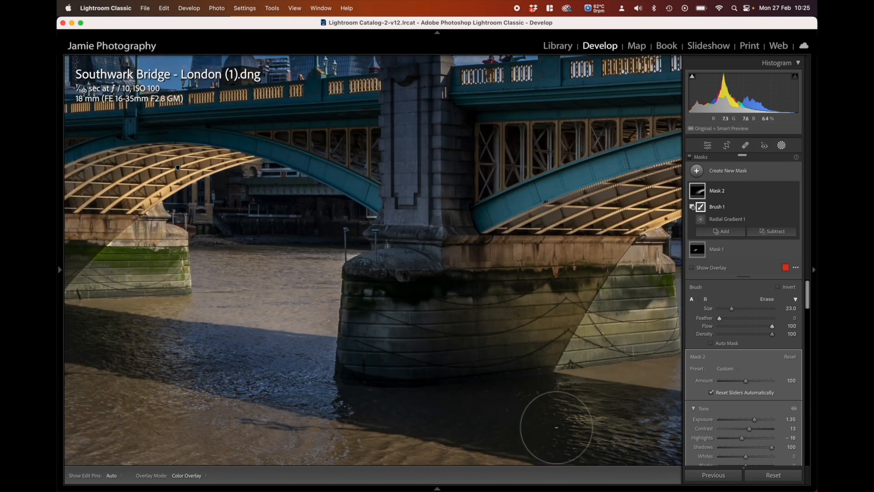
With the subtract brush at Size 11, brush Mask 2 off the water along the nearest pier's shaded edge up to its stone cap
{"action": "scroll", "coordinate": [551, 421], "scroll_direction": "up", "scroll_amount": 8}
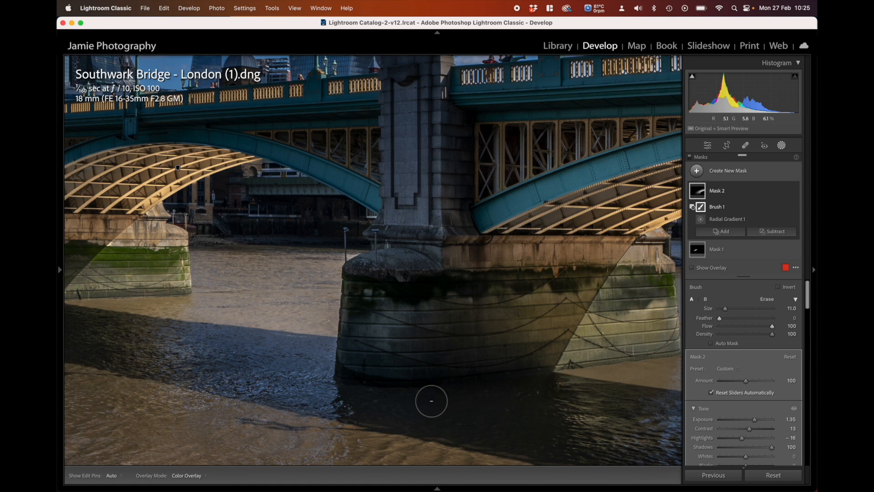
{"action": "key", "text": "h"}
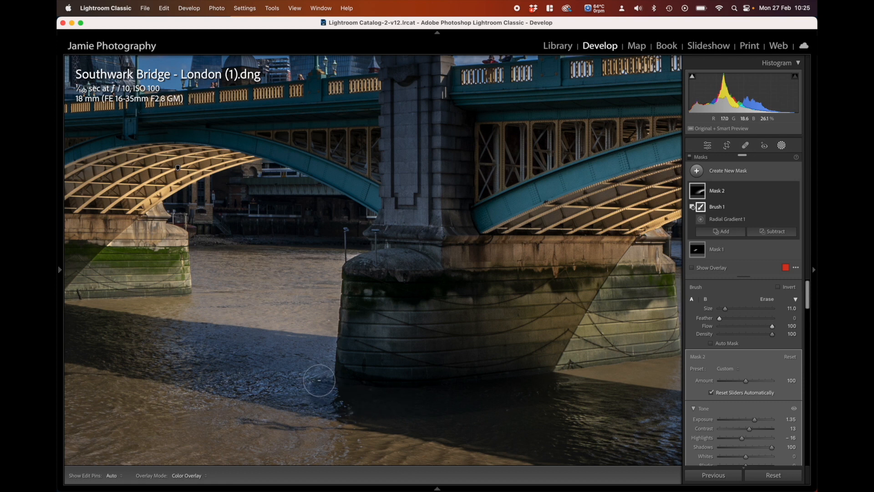
{"action": "left_click_drag", "start_coordinate": [319, 380], "coordinate": [320, 317]}
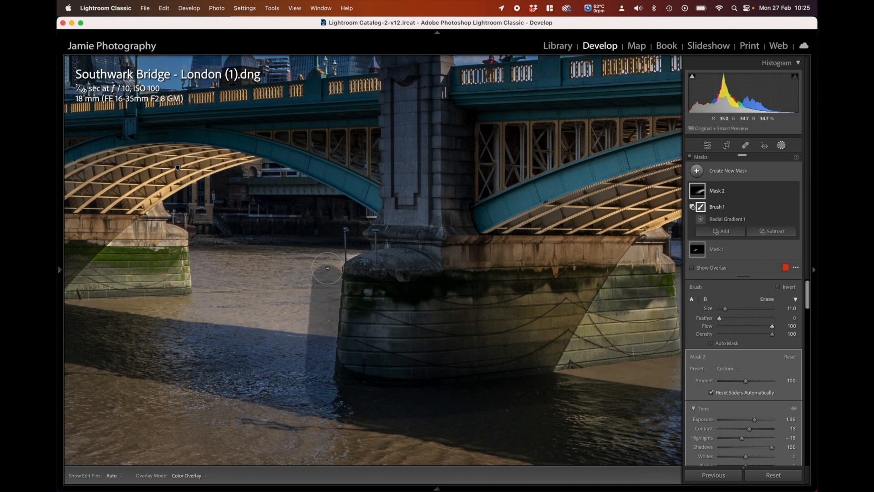
{"action": "left_click_drag", "start_coordinate": [327, 269], "coordinate": [349, 243]}
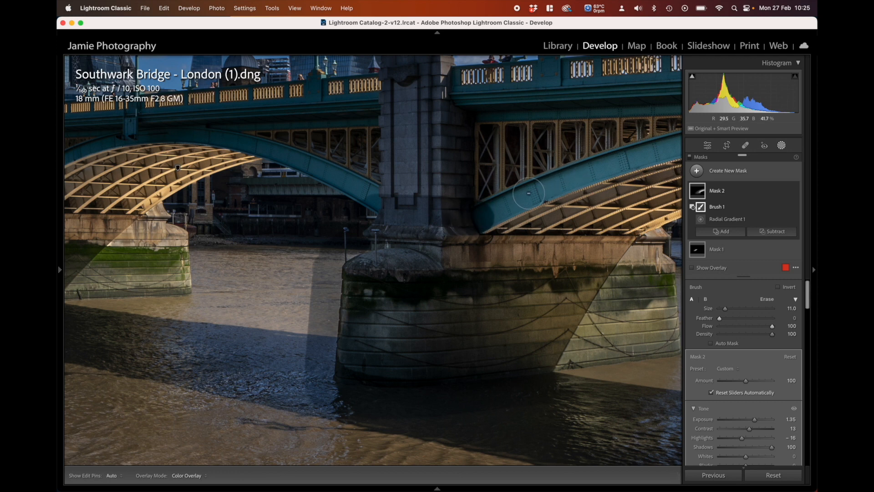
Brush Mask 2 off the nearest arch's teal rim at Size 11, following the curve to the edge of the photo
{"action": "mouse_move", "coordinate": [533, 192]}
{"action": "left_mouse_down"}
{"action": "mouse_move", "coordinate": [549, 179]}
{"action": "mouse_move", "coordinate": [594, 169]}
{"action": "left_mouse_up"}
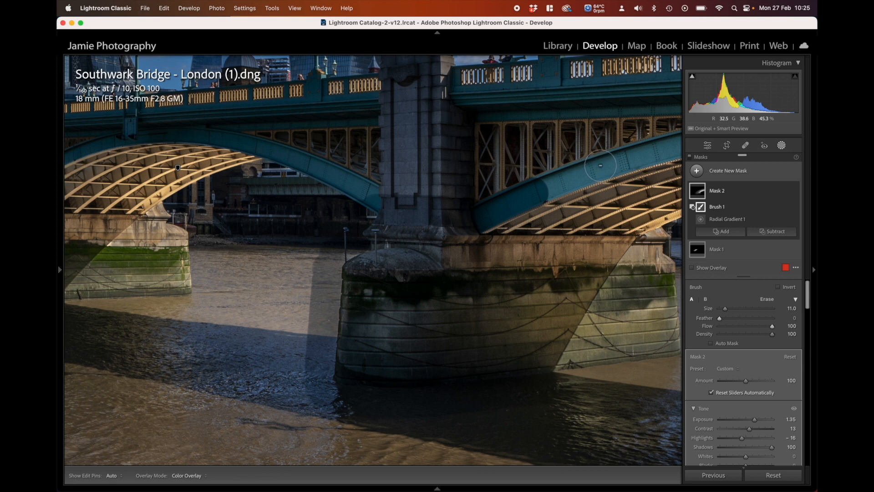
{"action": "left_click", "coordinate": [601, 166], "text": "shift"}
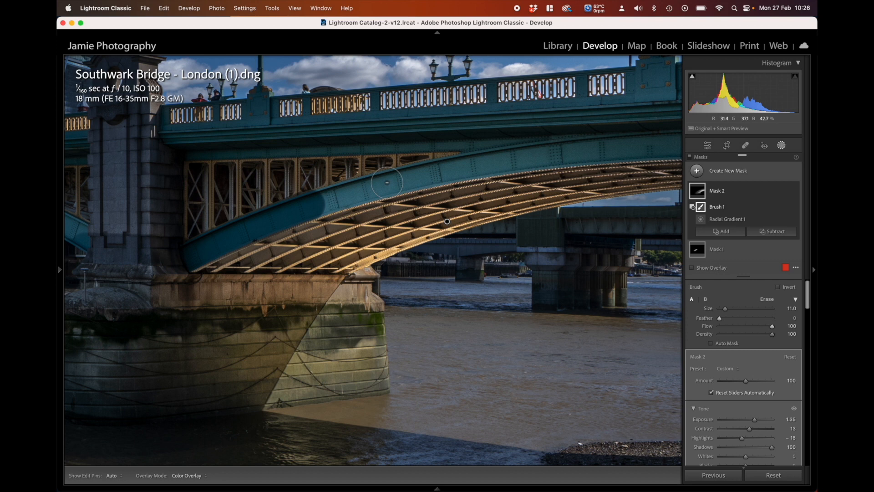
{"action": "left_click", "coordinate": [387, 183], "text": "shift"}
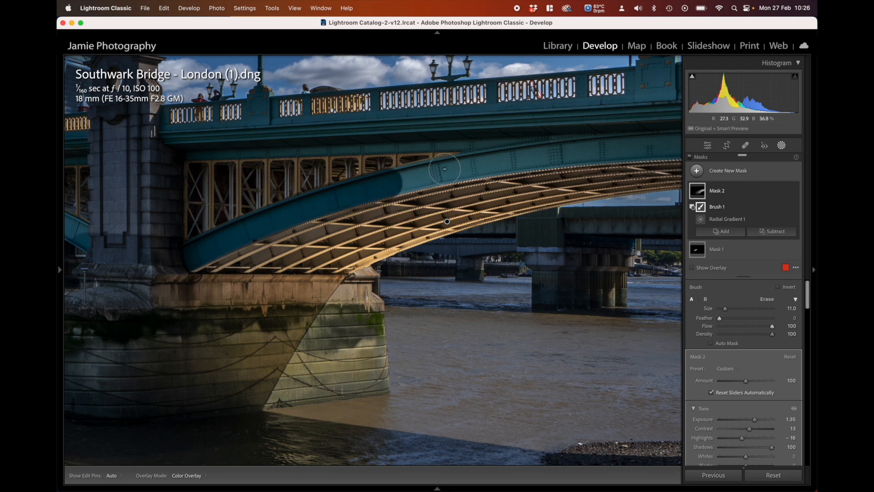
{"action": "left_click", "coordinate": [479, 163], "text": "shift"}
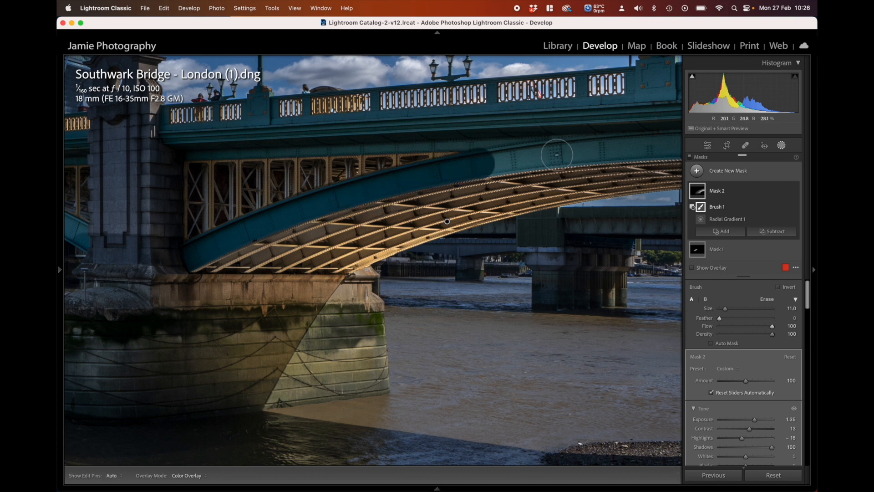
{"action": "left_click", "coordinate": [553, 153], "text": "shift"}
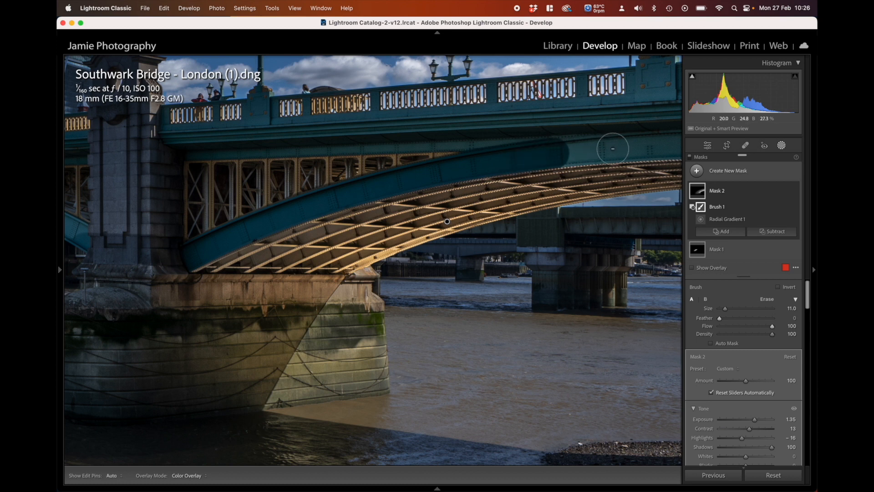
{"action": "left_click", "coordinate": [627, 146], "text": "shift"}
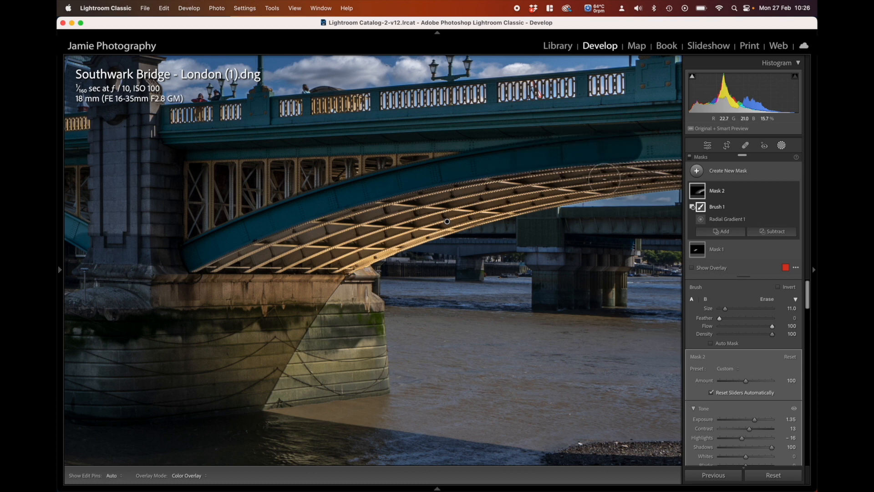
{"action": "left_click_drag", "start_coordinate": [584, 189], "coordinate": [304, 196]}
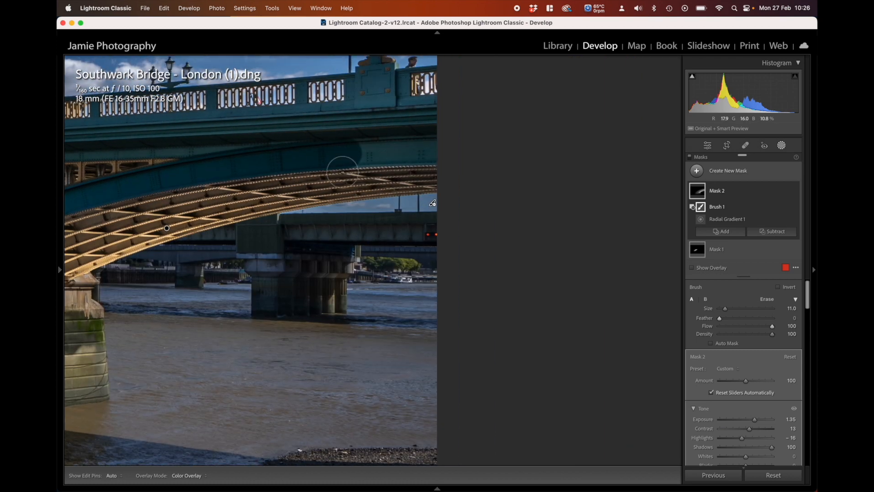
{"action": "left_click", "coordinate": [435, 150], "text": "shift"}
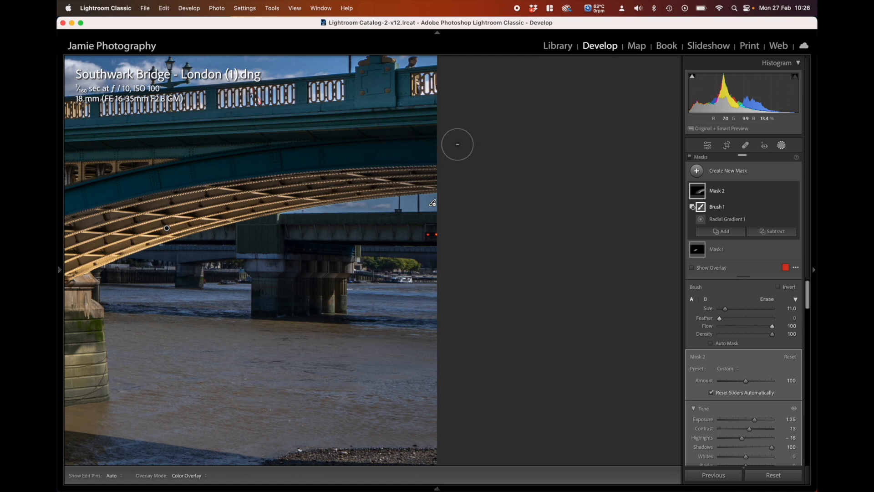
With the subtract brush at Size 35, brush Mask 2 off the sky, parapet and latticework above the nearest arch
{"action": "left_click_drag", "start_coordinate": [352, 212], "coordinate": [673, 242]}
{"action": "key", "text": "h"}
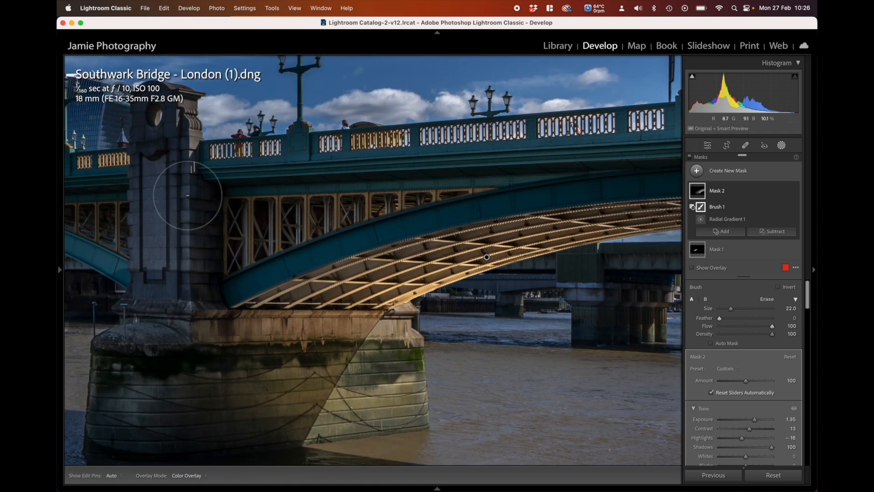
{"action": "scroll", "coordinate": [205, 205], "scroll_direction": "up", "scroll_amount": 8}
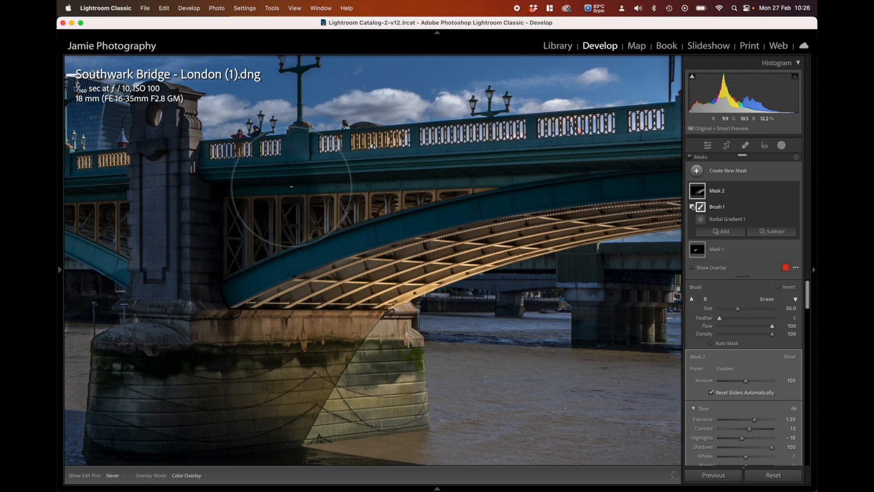
{"action": "left_click_drag", "start_coordinate": [560, 131], "coordinate": [579, 151]}
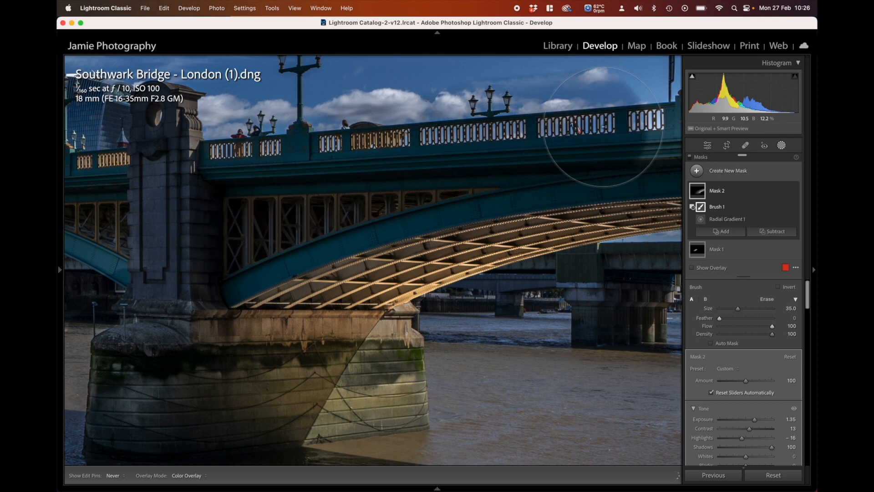
{"action": "key", "text": "h"}
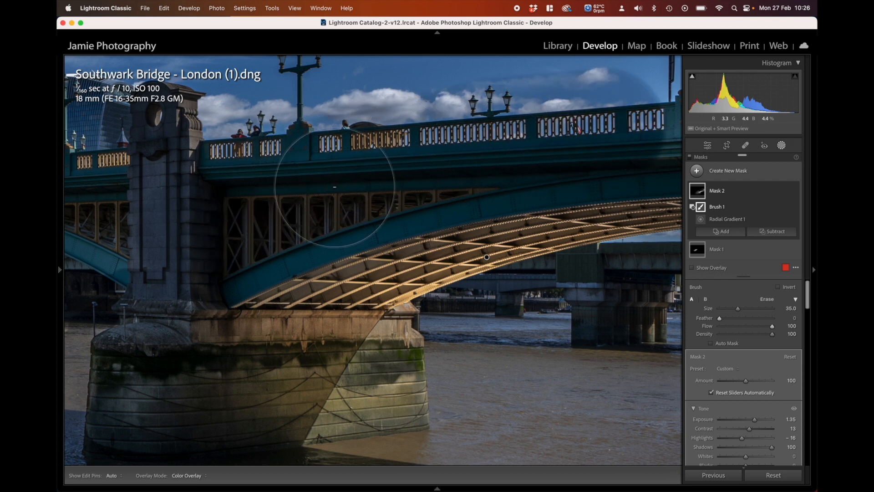
{"action": "left_click_drag", "start_coordinate": [366, 190], "coordinate": [98, 250]}
{"action": "mouse_move", "coordinate": [451, 190]}
{"action": "left_mouse_down"}
{"action": "mouse_move", "coordinate": [371, 179]}
{"action": "mouse_move", "coordinate": [537, 166]}
{"action": "mouse_move", "coordinate": [303, 121]}
{"action": "mouse_move", "coordinate": [458, 89]}
{"action": "mouse_move", "coordinate": [111, 161]}
{"action": "mouse_move", "coordinate": [100, 157]}
{"action": "left_mouse_up"}
{"action": "key", "text": "h"}
{"action": "left_click_drag", "start_coordinate": [279, 184], "coordinate": [619, 125]}
Brush Mask 2 off the background and water between the nearest pier and the middle arch at Size 35
{"action": "left_click_drag", "start_coordinate": [277, 237], "coordinate": [451, 189]}
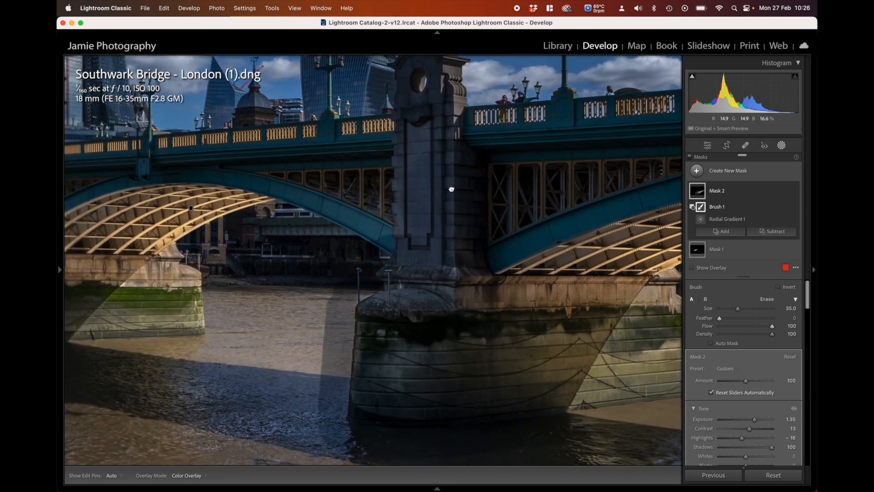
{"action": "key", "text": "h"}
{"action": "mouse_move", "coordinate": [337, 221]}
{"action": "left_mouse_down"}
{"action": "mouse_move", "coordinate": [289, 294]}
{"action": "mouse_move", "coordinate": [272, 369]}
{"action": "mouse_move", "coordinate": [271, 414]}
{"action": "mouse_move", "coordinate": [281, 438]}
{"action": "mouse_move", "coordinate": [197, 422]}
{"action": "left_mouse_up"}
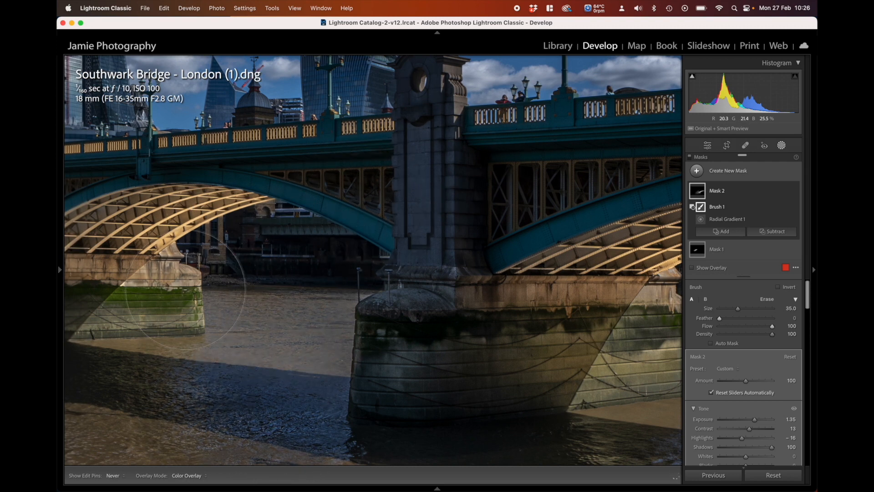
{"action": "key", "text": "h"}
Fit the whole photo in view and check Mask 2's coverage and lighting with the edit pins hidden
{"action": "mouse_move", "coordinate": [59, 258]}
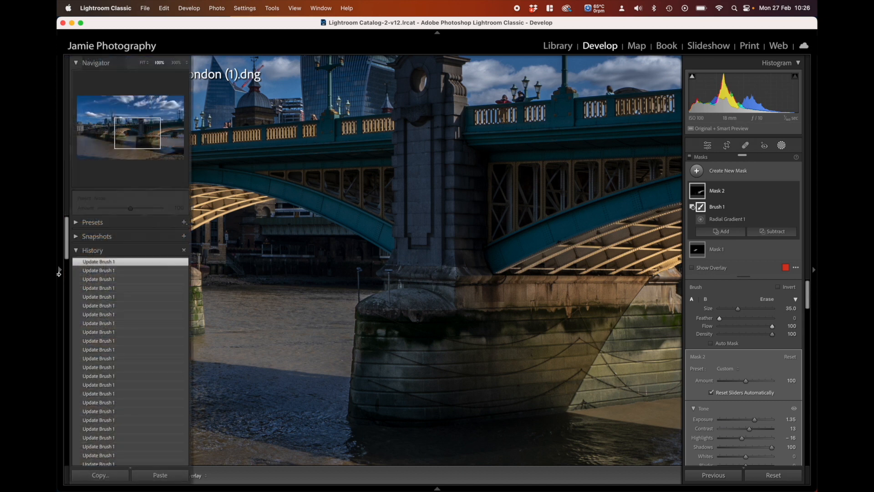
{"action": "left_click", "coordinate": [141, 63]}
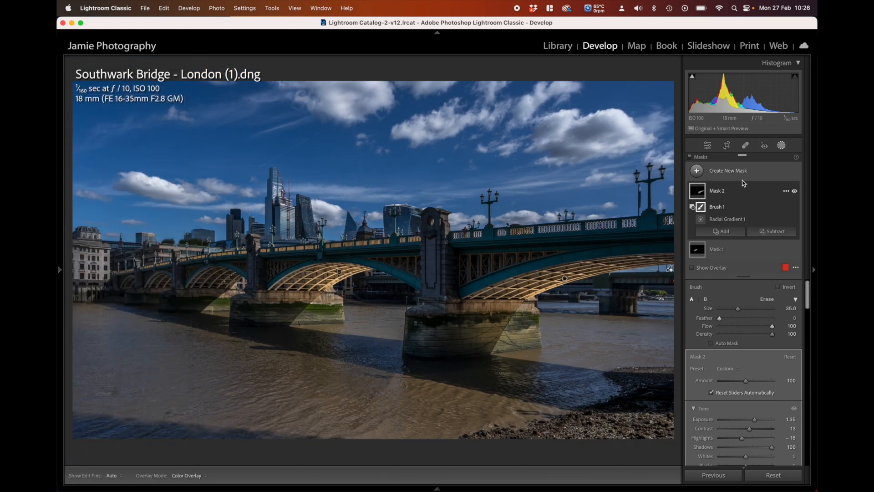
{"action": "mouse_move", "coordinate": [695, 192]}
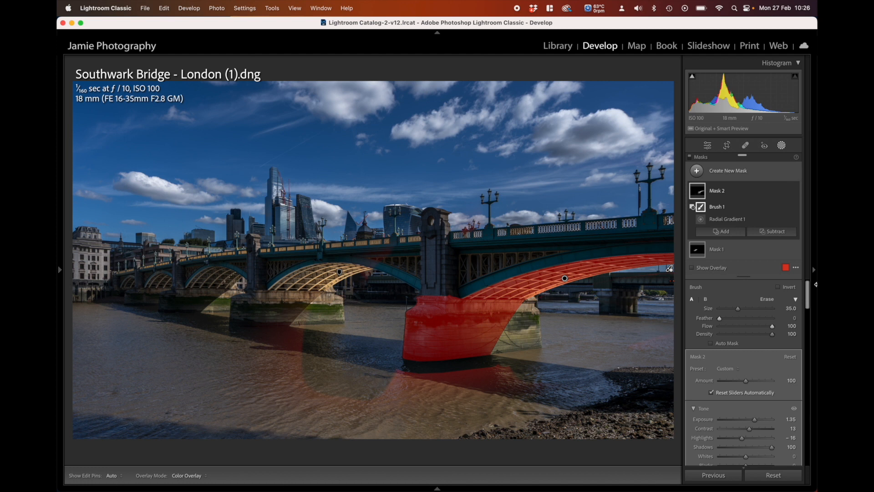
{"action": "key", "text": "h"}
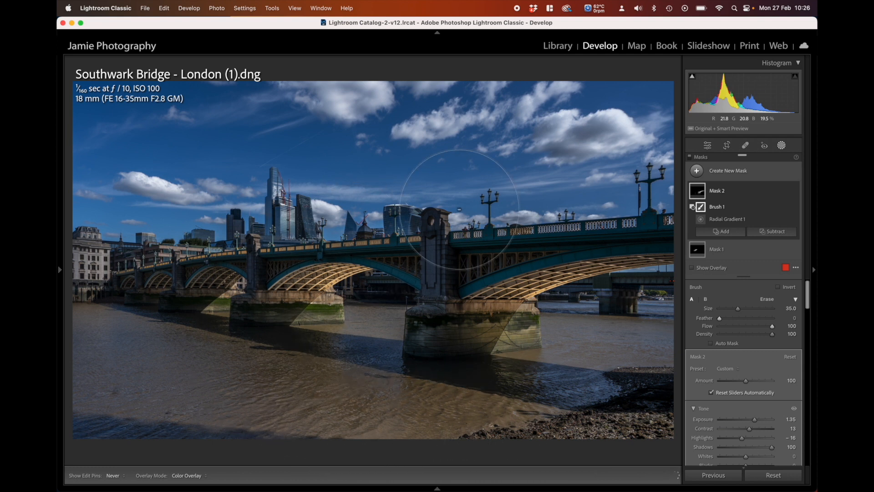
{"action": "key", "text": "h"}
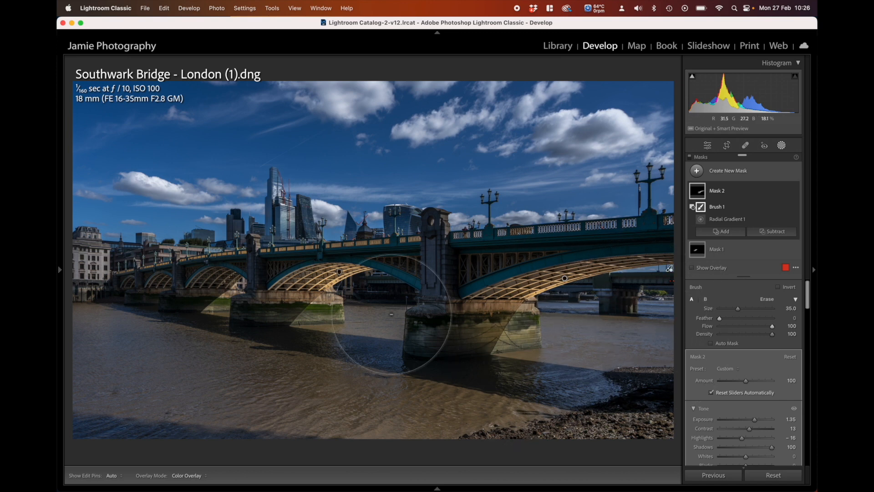
Create a radial gradient mask over the distant arches, centre it on the third arch, and stretch and tilt it along the bridge
{"action": "key", "text": "space"}
{"action": "mouse_move", "coordinate": [206, 303]}
{"action": "left_mouse_down"}
{"action": "mouse_move", "coordinate": [385, 322]}
{"action": "mouse_move", "coordinate": [459, 319]}
{"action": "left_mouse_up"}
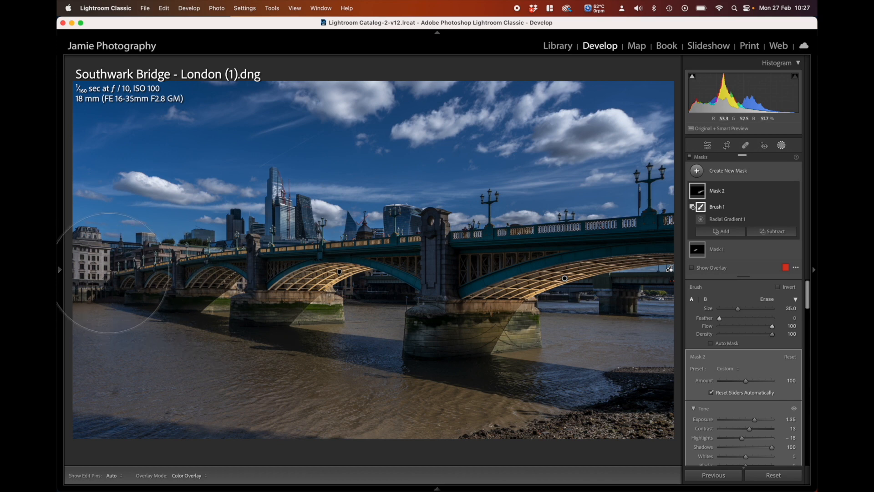
{"action": "mouse_move", "coordinate": [60, 269]}
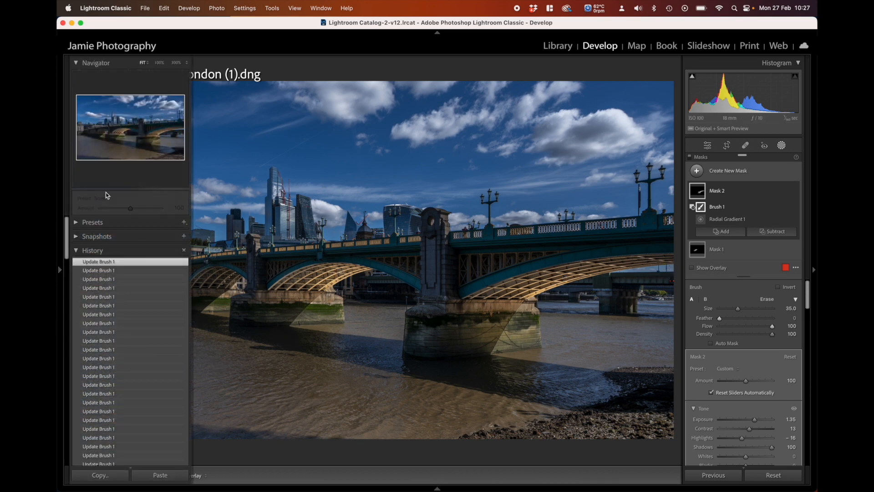
{"action": "left_click", "coordinate": [159, 64]}
{"action": "key", "text": "space"}
{"action": "left_click_drag", "start_coordinate": [595, 303], "coordinate": [375, 297]}
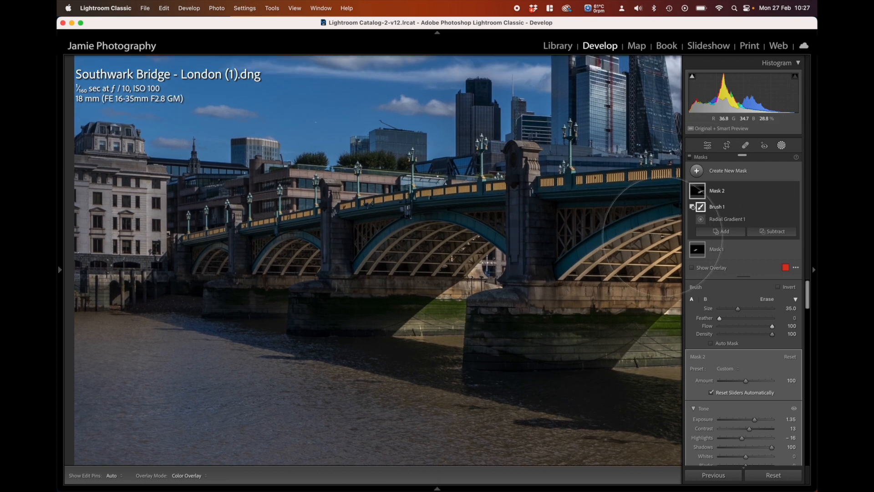
{"action": "left_click", "coordinate": [728, 172]}
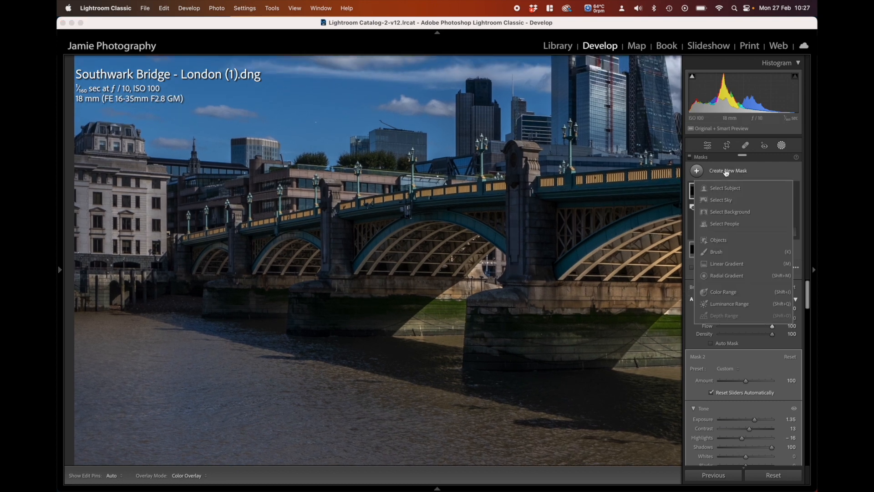
{"action": "left_click", "coordinate": [727, 276]}
{"action": "left_click_drag", "start_coordinate": [300, 262], "coordinate": [509, 331]}
{"action": "left_click_drag", "start_coordinate": [300, 262], "coordinate": [412, 240]}
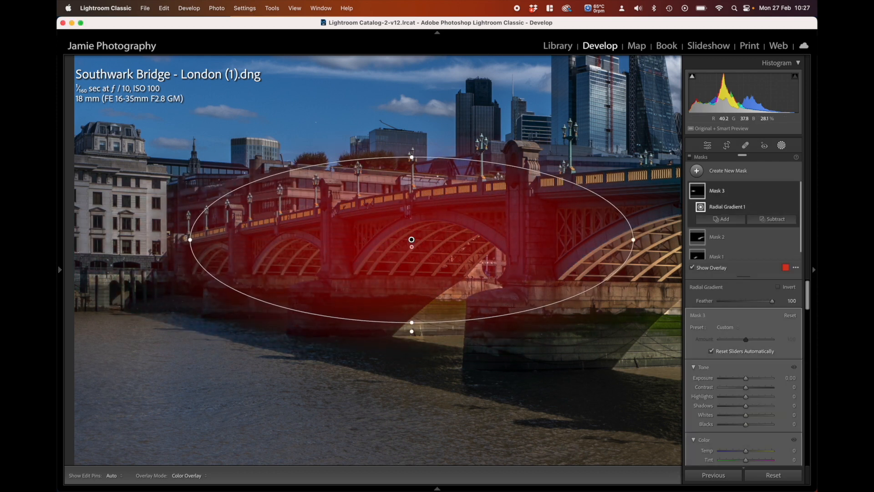
{"action": "left_click_drag", "start_coordinate": [186, 238], "coordinate": [101, 307]}
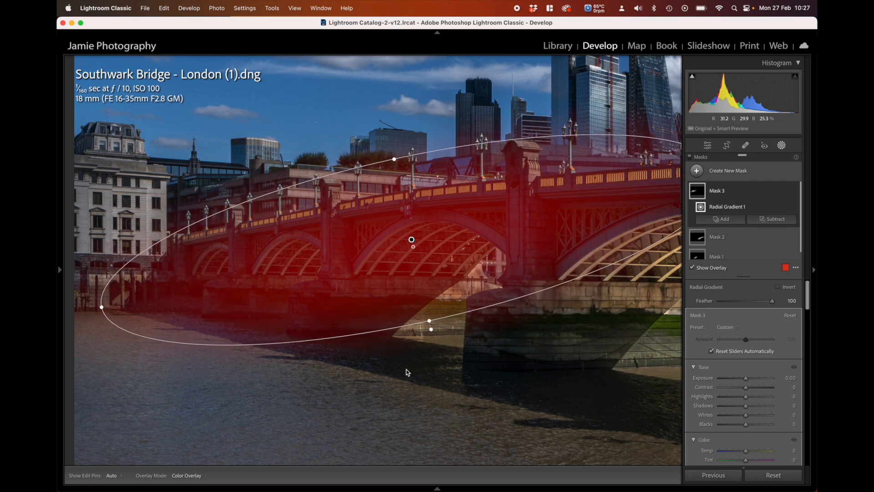
Widen Mask 3's radial gradient, shift it slightly towards the far bank, and add a subtract brush to the mask
{"action": "left_click_drag", "start_coordinate": [428, 318], "coordinate": [433, 338]}
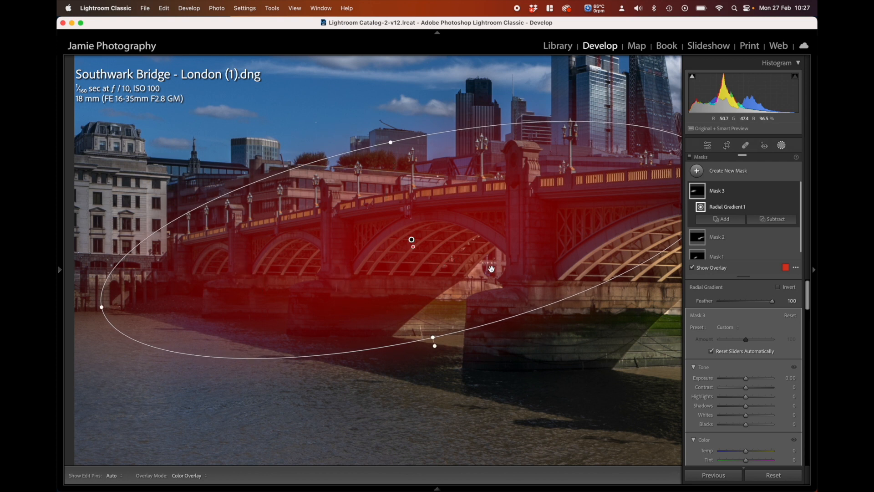
{"action": "left_click_drag", "start_coordinate": [413, 242], "coordinate": [402, 243]}
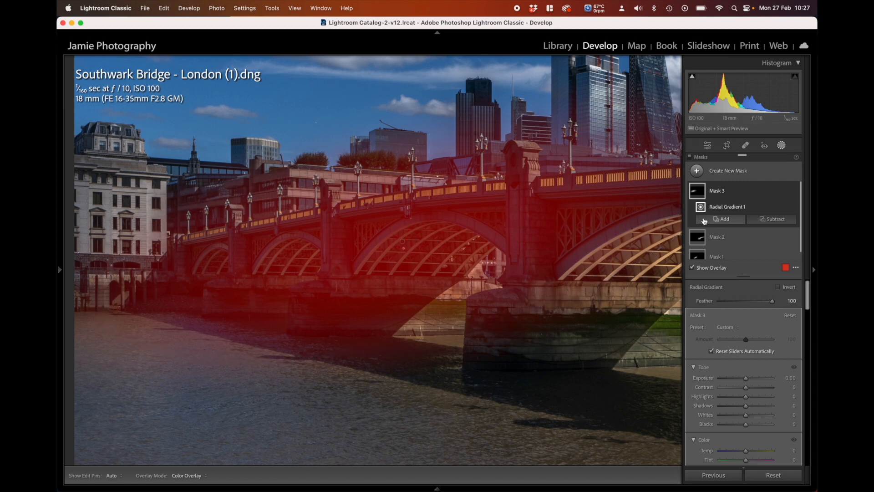
{"action": "left_click", "coordinate": [773, 220]}
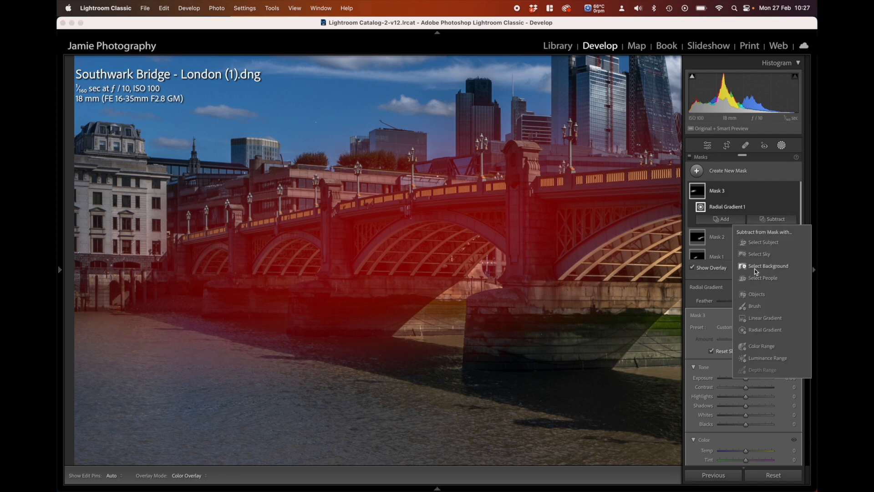
{"action": "left_click", "coordinate": [755, 306]}
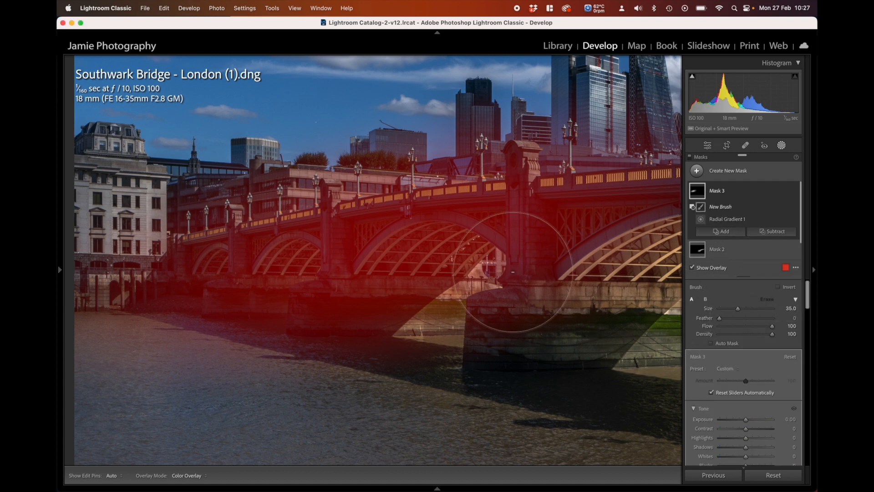
With the subtract brush at Size 13, brush Mask 3 off the shadowed pier edge and the ironwork around the third arch
{"action": "scroll", "coordinate": [416, 292], "scroll_direction": "down", "scroll_amount": 10}
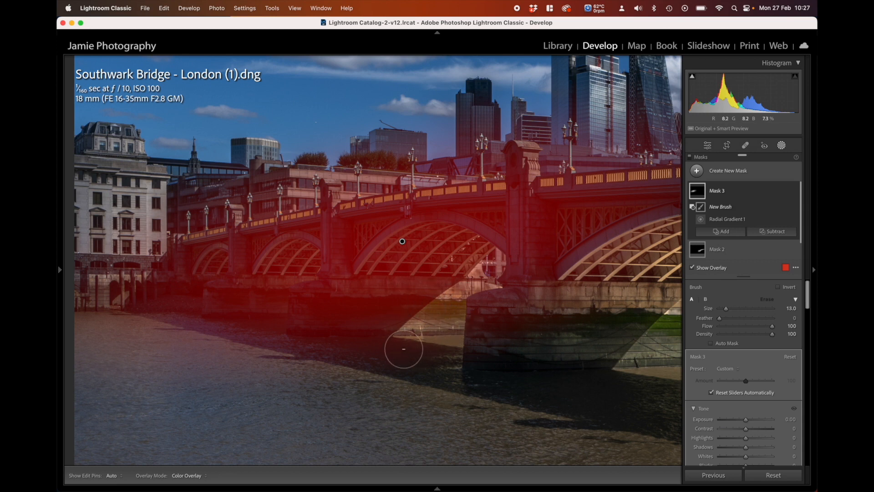
{"action": "left_click", "coordinate": [404, 349], "text": "alt"}
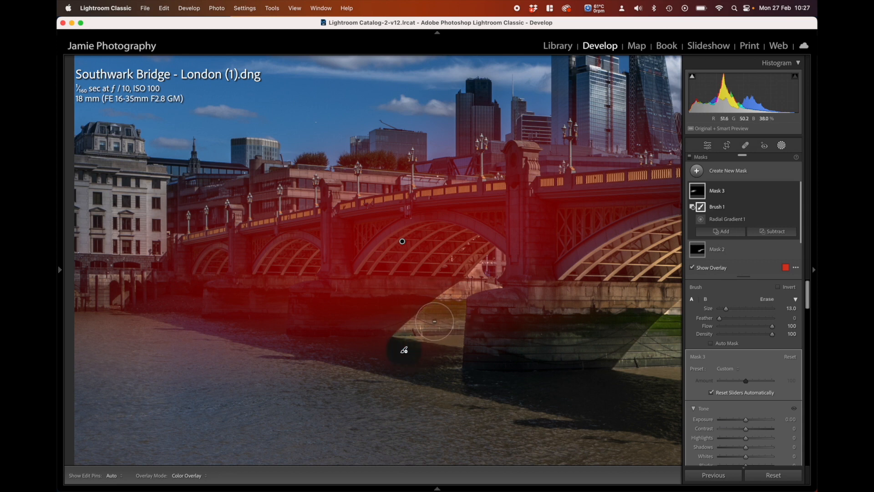
{"action": "mouse_move", "coordinate": [435, 322]}
{"action": "left_mouse_down"}
{"action": "mouse_move", "coordinate": [476, 299]}
{"action": "mouse_move", "coordinate": [514, 257]}
{"action": "mouse_move", "coordinate": [508, 262]}
{"action": "mouse_move", "coordinate": [518, 244]}
{"action": "mouse_move", "coordinate": [510, 232]}
{"action": "mouse_move", "coordinate": [476, 211]}
{"action": "mouse_move", "coordinate": [430, 202]}
{"action": "mouse_move", "coordinate": [380, 218]}
{"action": "mouse_move", "coordinate": [338, 253]}
{"action": "left_mouse_up"}
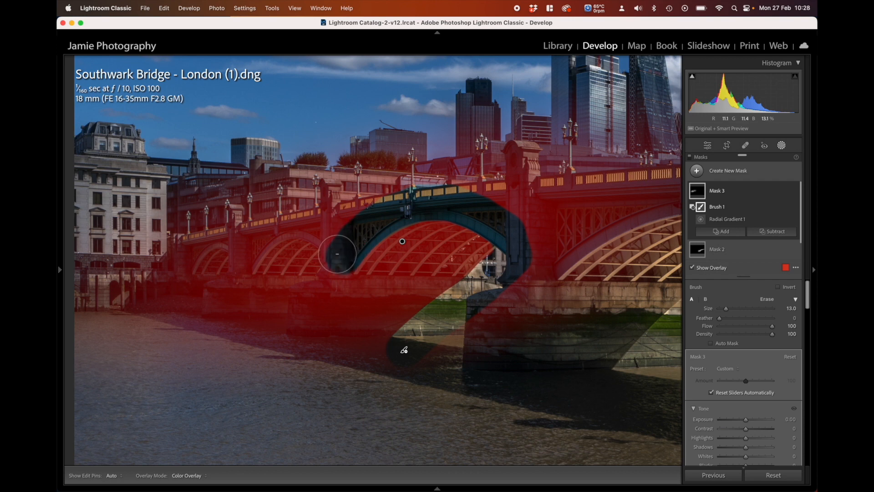
{"action": "scroll", "coordinate": [338, 260], "scroll_direction": "down", "scroll_amount": 7}
{"action": "key", "text": "h"}
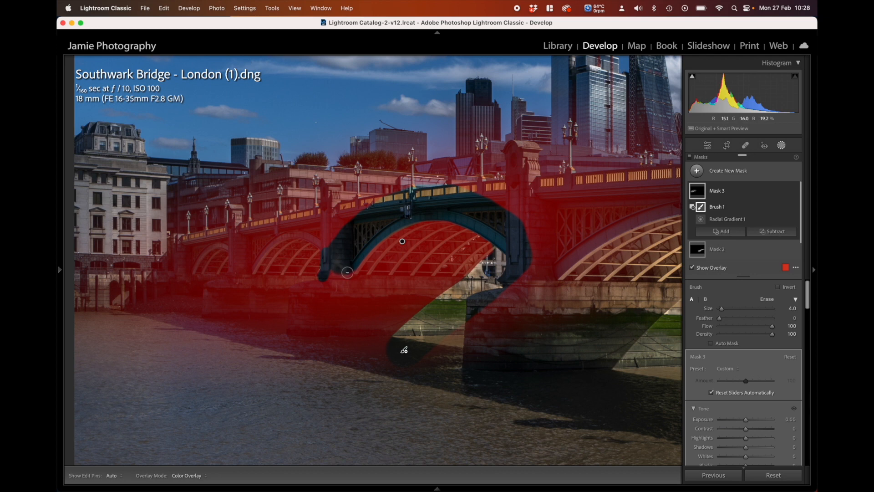
Brush Mask 3 off the ironwork and upper piers around the two farthest arches at Size 7
{"action": "key", "text": "h"}
{"action": "key", "text": "h"}
{"action": "key", "text": "bracketright"}
{"action": "mouse_move", "coordinate": [327, 242]}
{"action": "left_mouse_down"}
{"action": "mouse_move", "coordinate": [287, 227]}
{"action": "mouse_move", "coordinate": [261, 240]}
{"action": "mouse_move", "coordinate": [246, 267]}
{"action": "mouse_move", "coordinate": [233, 241]}
{"action": "left_mouse_up"}
{"action": "key", "text": "h"}
{"action": "key", "text": "h"}
{"action": "key", "text": "h"}
{"action": "key", "text": "h"}
{"action": "key", "text": "h"}
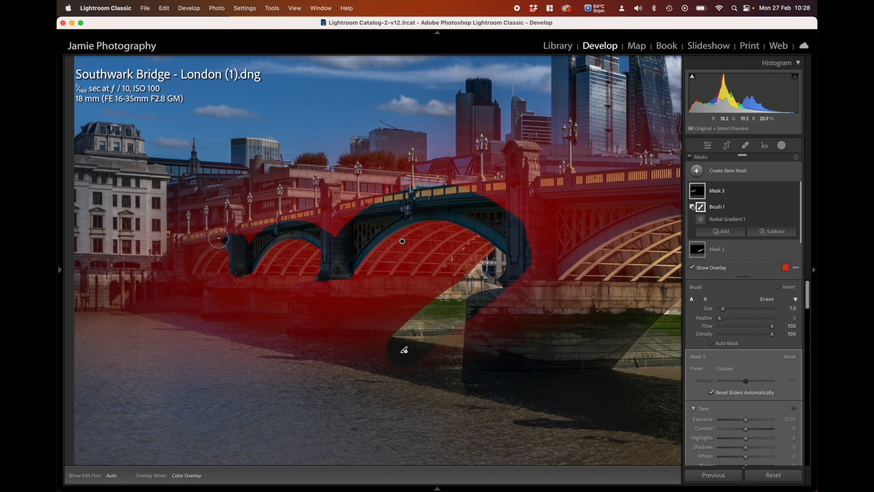
{"action": "key", "text": "h"}
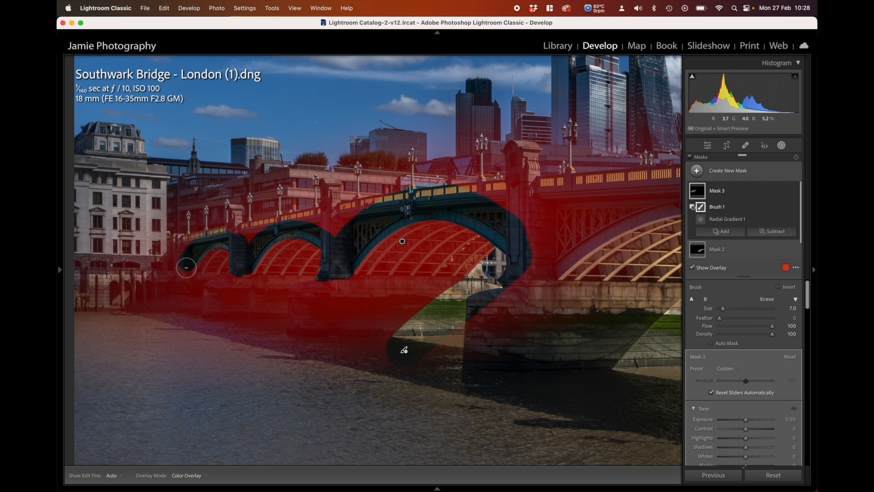
Brush Mask 3 off the far end of the bridge and along the waterline of the distant piers, finishing at Size 4
{"action": "mouse_move", "coordinate": [175, 271]}
{"action": "left_mouse_down"}
{"action": "mouse_move", "coordinate": [164, 269]}
{"action": "mouse_move", "coordinate": [181, 247]}
{"action": "mouse_move", "coordinate": [157, 282]}
{"action": "mouse_move", "coordinate": [155, 302]}
{"action": "mouse_move", "coordinate": [170, 316]}
{"action": "mouse_move", "coordinate": [281, 323]}
{"action": "left_mouse_up"}
{"action": "scroll", "coordinate": [188, 320], "scroll_direction": "down", "scroll_amount": 5}
{"action": "key", "text": "h"}
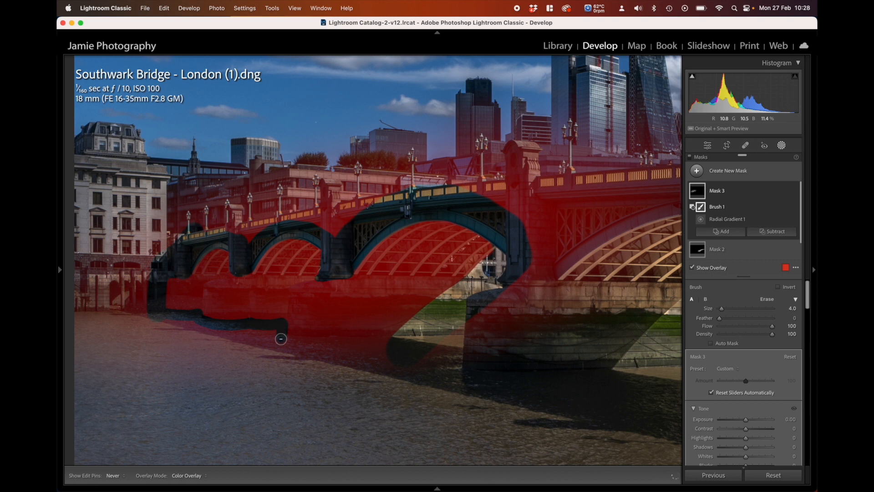
{"action": "mouse_move", "coordinate": [289, 344]}
{"action": "left_mouse_down"}
{"action": "mouse_move", "coordinate": [402, 342]}
{"action": "mouse_move", "coordinate": [399, 365]}
{"action": "left_mouse_up"}
Enlarge the subtract brush to clear Mask 3 from the water, try clearing the area above the bridge, and undo that last stroke
{"action": "scroll", "coordinate": [371, 371], "scroll_direction": "up", "scroll_amount": 10}
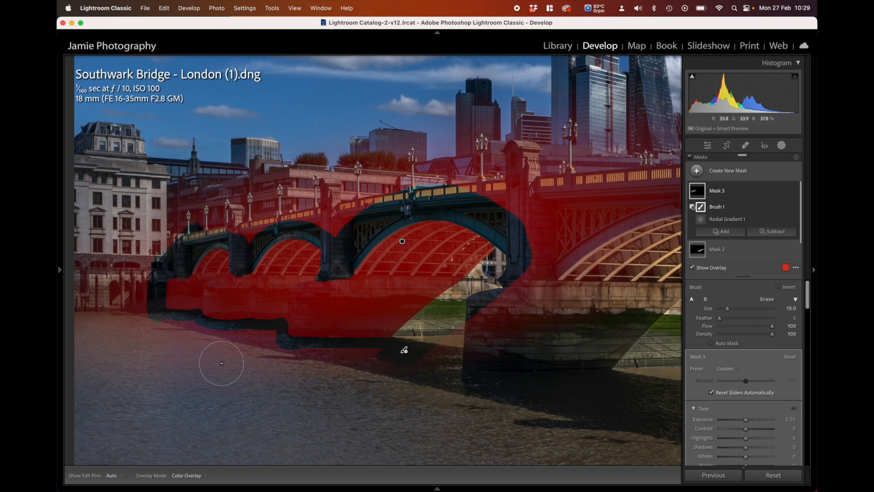
{"action": "mouse_move", "coordinate": [266, 346]}
{"action": "left_mouse_down"}
{"action": "mouse_move", "coordinate": [145, 332]}
{"action": "mouse_move", "coordinate": [130, 275]}
{"action": "mouse_move", "coordinate": [97, 322]}
{"action": "mouse_move", "coordinate": [541, 322]}
{"action": "mouse_move", "coordinate": [583, 266]}
{"action": "mouse_move", "coordinate": [581, 241]}
{"action": "mouse_move", "coordinate": [642, 201]}
{"action": "mouse_move", "coordinate": [595, 215]}
{"action": "mouse_move", "coordinate": [483, 156]}
{"action": "mouse_move", "coordinate": [445, 148]}
{"action": "mouse_move", "coordinate": [389, 148]}
{"action": "mouse_move", "coordinate": [327, 186]}
{"action": "mouse_move", "coordinate": [286, 187]}
{"action": "mouse_move", "coordinate": [321, 192]}
{"action": "mouse_move", "coordinate": [286, 179]}
{"action": "mouse_move", "coordinate": [247, 186]}
{"action": "mouse_move", "coordinate": [295, 189]}
{"action": "left_mouse_up"}
{"action": "scroll", "coordinate": [517, 312], "scroll_direction": "up", "scroll_amount": 8}
{"action": "scroll", "coordinate": [302, 242], "scroll_direction": "down", "scroll_amount": 10}
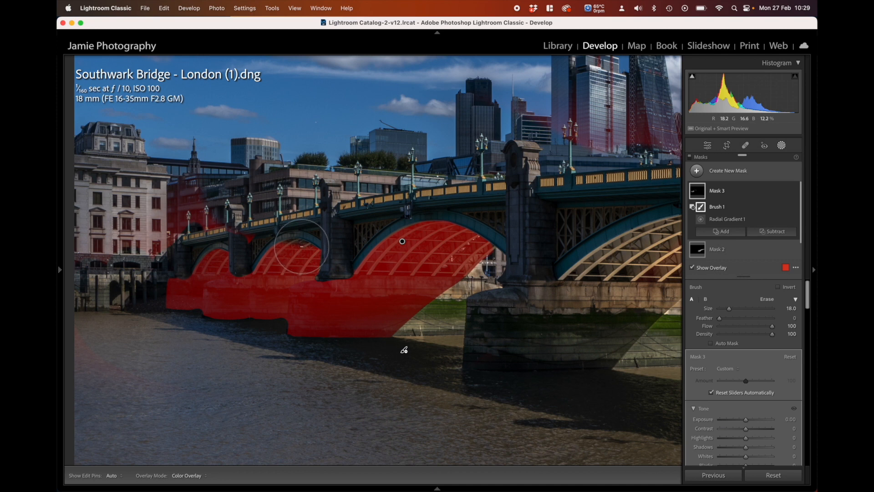
{"action": "key", "text": "super+z"}
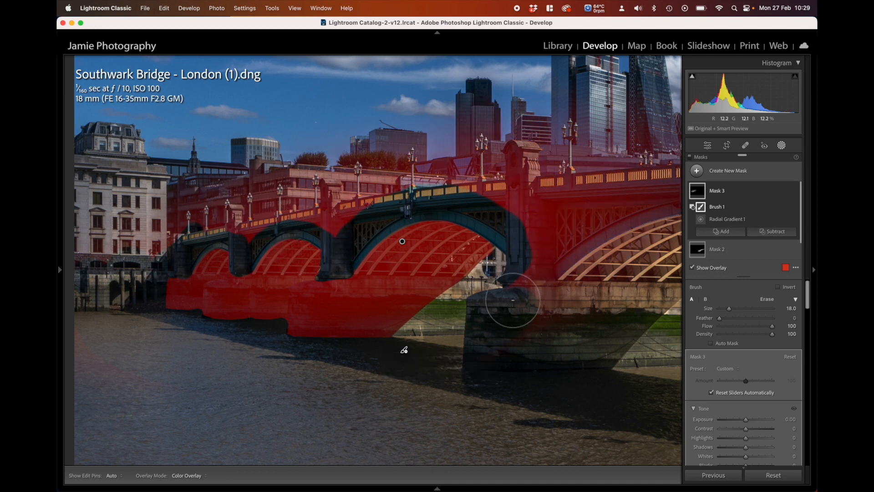
Brush Mask 3 off the large pier, parapet, skyline and riverside buildings around the distant arches, reducing the brush to Size 14
{"action": "scroll", "coordinate": [512, 302], "scroll_direction": "up", "scroll_amount": 6}
{"action": "mouse_move", "coordinate": [540, 293]}
{"action": "left_mouse_down"}
{"action": "mouse_move", "coordinate": [544, 317]}
{"action": "mouse_move", "coordinate": [518, 348]}
{"action": "mouse_move", "coordinate": [547, 305]}
{"action": "mouse_move", "coordinate": [560, 183]}
{"action": "mouse_move", "coordinate": [635, 297]}
{"action": "mouse_move", "coordinate": [660, 161]}
{"action": "mouse_move", "coordinate": [619, 182]}
{"action": "mouse_move", "coordinate": [667, 121]}
{"action": "mouse_move", "coordinate": [532, 177]}
{"action": "mouse_move", "coordinate": [417, 163]}
{"action": "mouse_move", "coordinate": [369, 168]}
{"action": "mouse_move", "coordinate": [340, 198]}
{"action": "mouse_move", "coordinate": [330, 193]}
{"action": "mouse_move", "coordinate": [339, 199]}
{"action": "mouse_move", "coordinate": [304, 184]}
{"action": "mouse_move", "coordinate": [240, 204]}
{"action": "left_mouse_up"}
{"action": "scroll", "coordinate": [241, 205], "scroll_direction": "down", "scroll_amount": 5}
{"action": "mouse_move", "coordinate": [243, 236]}
{"action": "left_mouse_down"}
{"action": "mouse_move", "coordinate": [212, 211]}
{"action": "mouse_move", "coordinate": [189, 216]}
{"action": "mouse_move", "coordinate": [199, 188]}
{"action": "mouse_move", "coordinate": [132, 260]}
{"action": "left_mouse_up"}
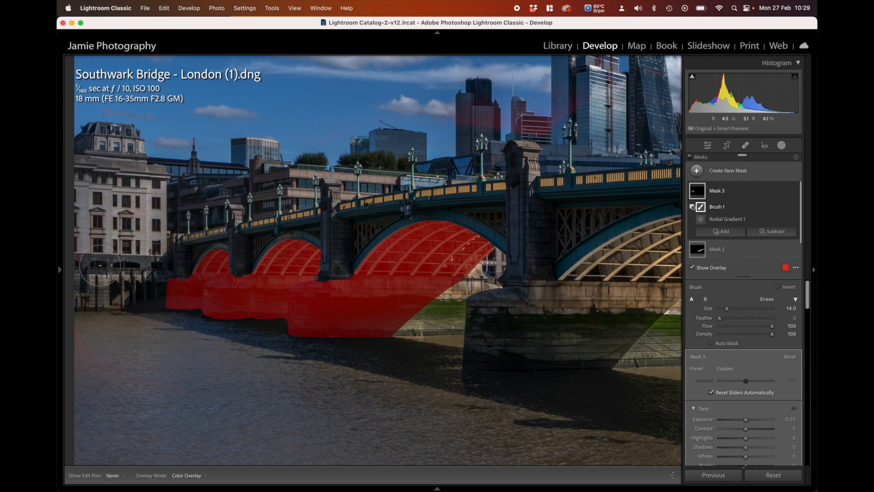
{"action": "left_click_drag", "start_coordinate": [96, 300], "coordinate": [171, 195]}
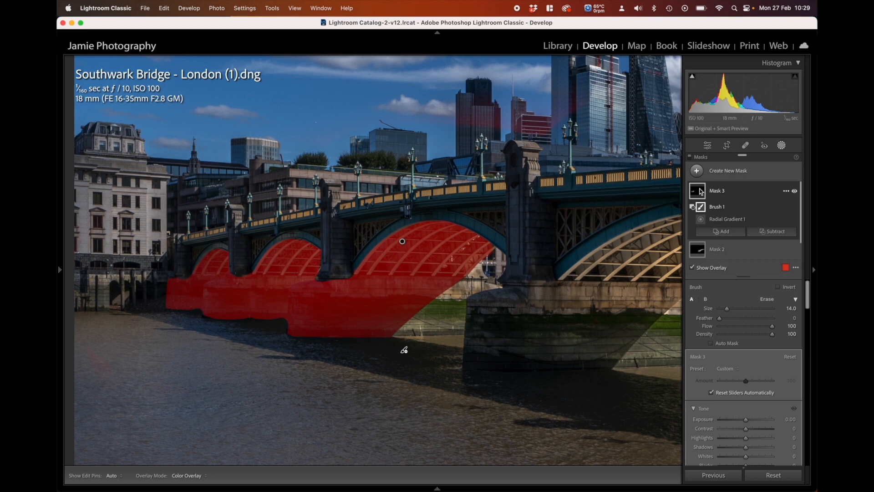
Fit the whole photo in view and brush the leftover Mask 3 coverage off the parapet and skyline, enlarging the brush to Size 30
{"action": "mouse_move", "coordinate": [58, 269]}
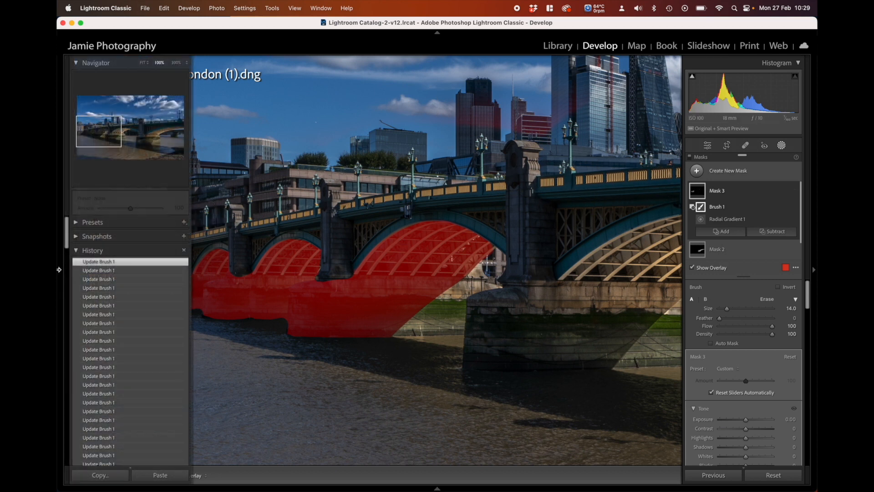
{"action": "left_click", "coordinate": [142, 64]}
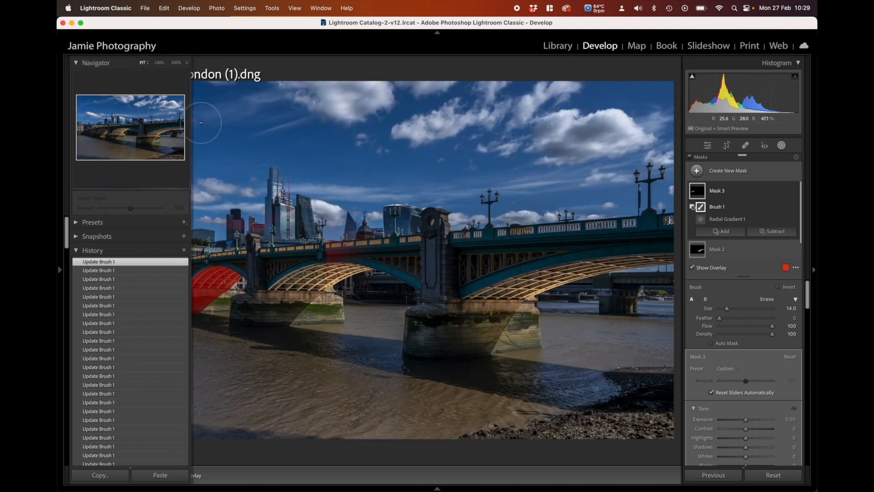
{"action": "left_click_drag", "start_coordinate": [255, 248], "coordinate": [439, 191]}
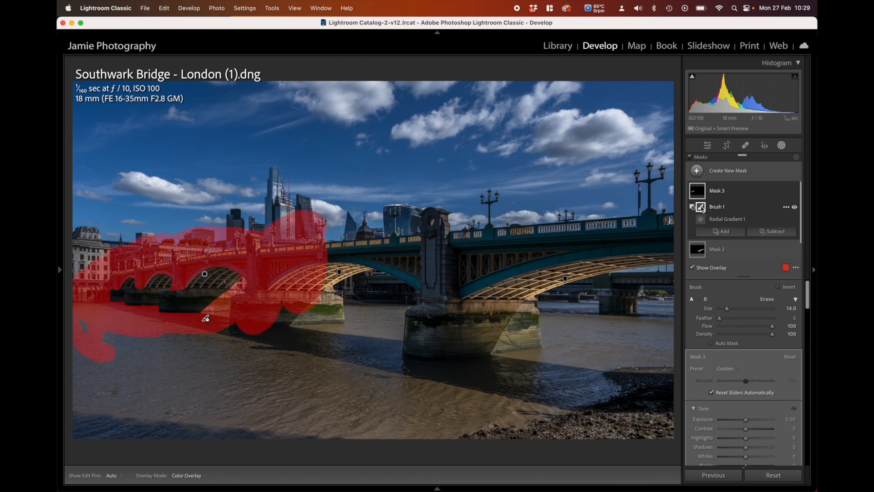
{"action": "scroll", "coordinate": [302, 213], "scroll_direction": "up", "scroll_amount": 5}
{"action": "key", "text": "h"}
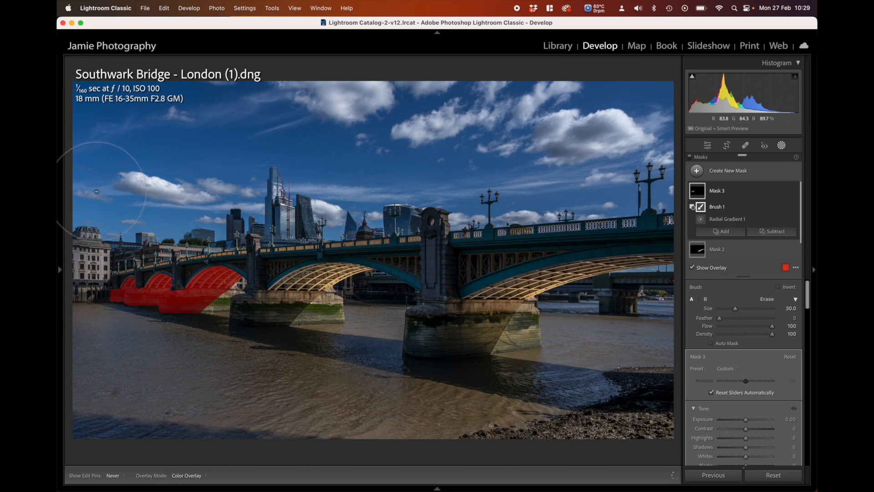
{"action": "key", "text": "h"}
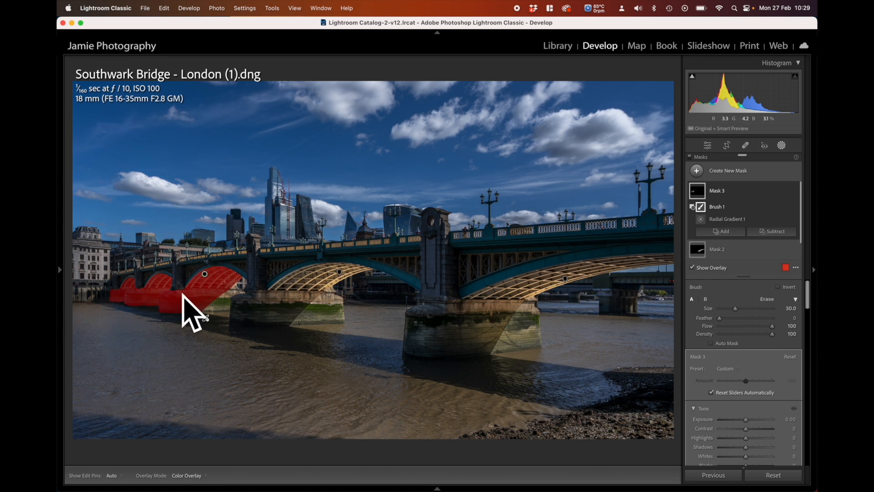
Set Mask 3's Exposure to 1.10, Shadows to 83 and Highlights to -14
{"action": "scroll", "coordinate": [736, 312], "scroll_direction": "down", "scroll_amount": 3}
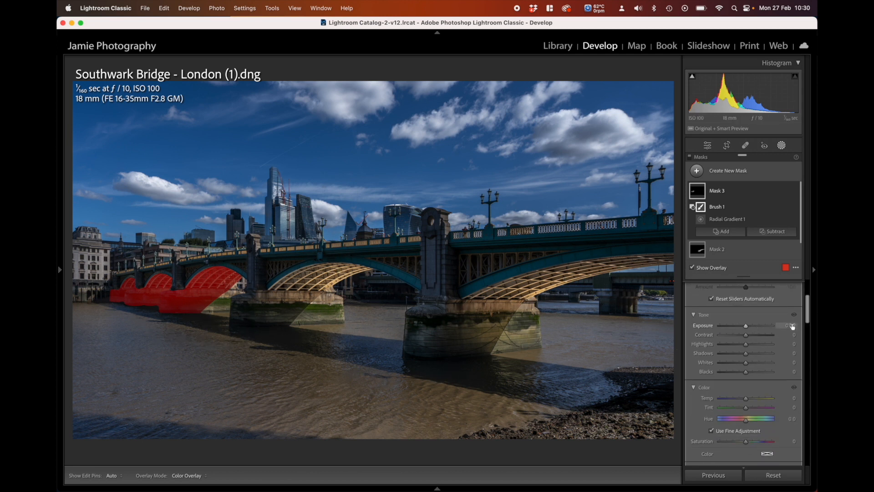
{"action": "left_click", "coordinate": [792, 326]}
{"action": "left_click", "coordinate": [703, 191]}
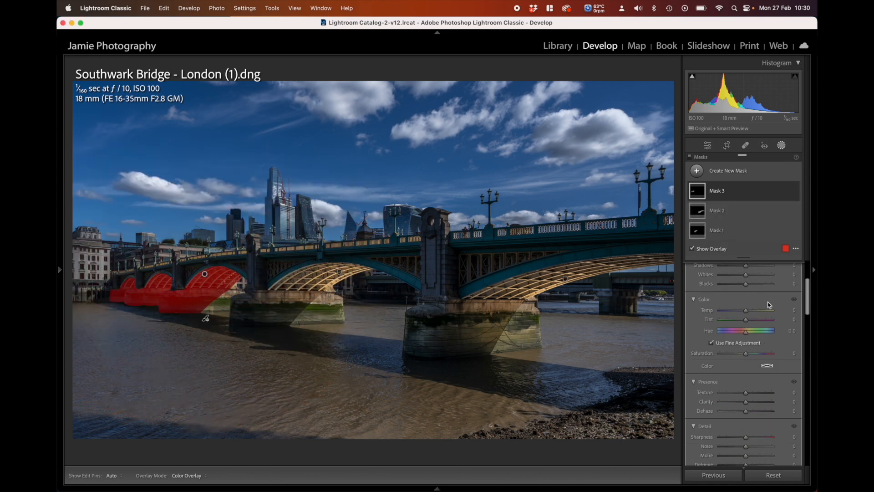
{"action": "left_click", "coordinate": [704, 200]}
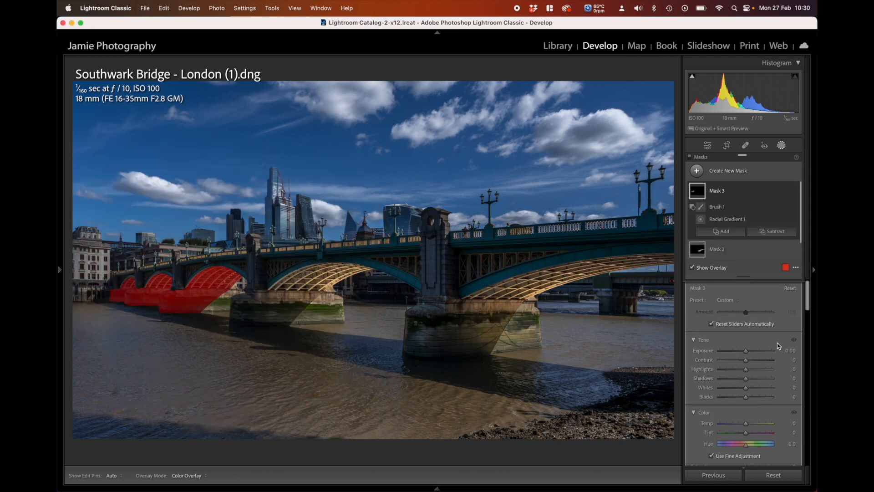
{"action": "left_click", "coordinate": [790, 350]}
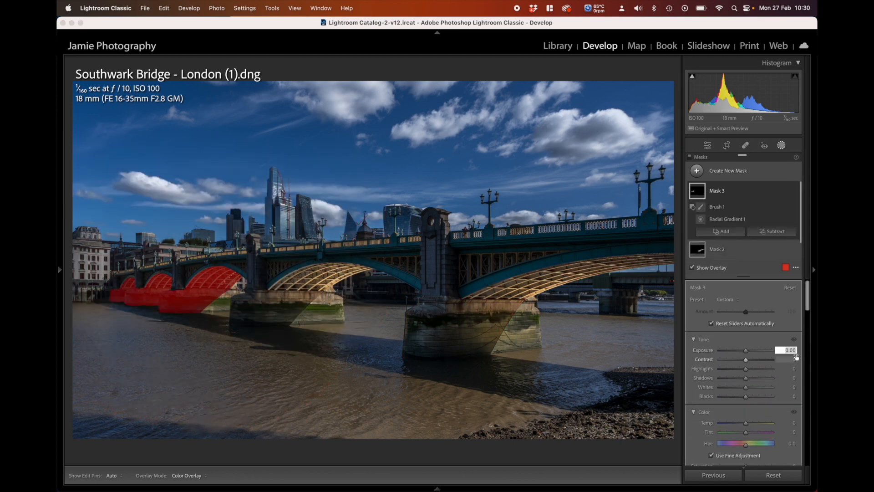
{"action": "type", "text": "1.1"}
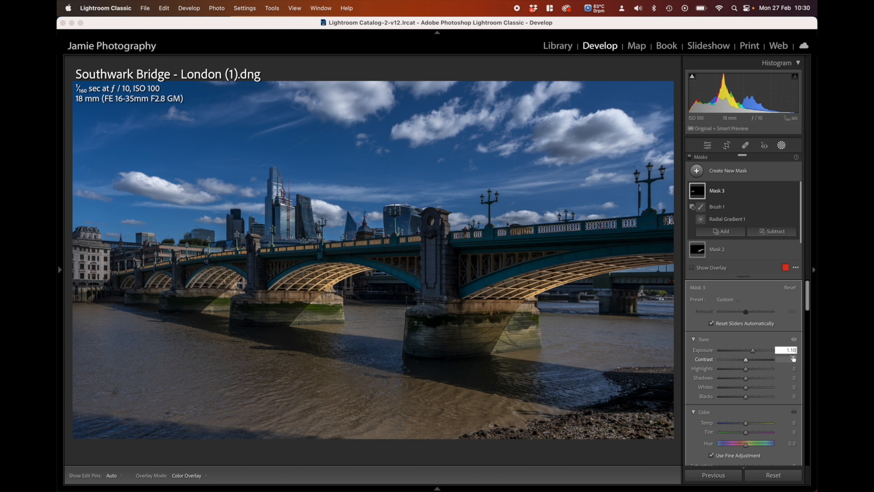
{"action": "left_click_drag", "start_coordinate": [746, 378], "coordinate": [766, 378]}
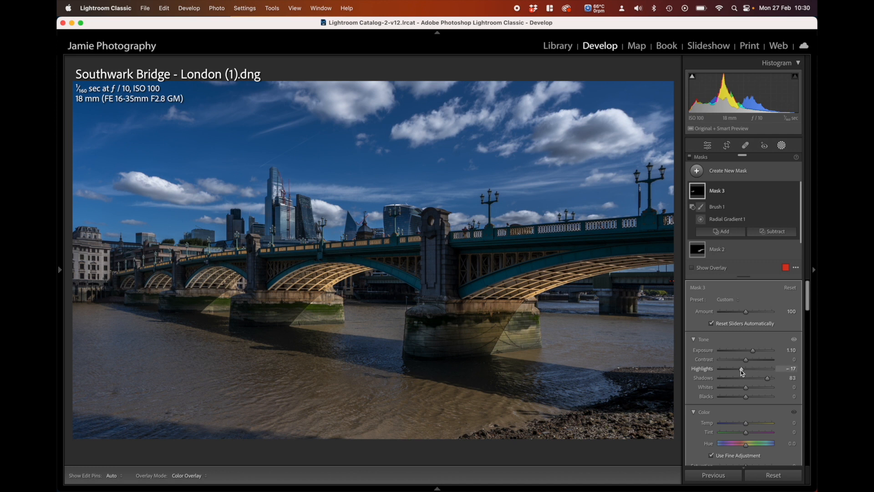
{"action": "left_click_drag", "start_coordinate": [742, 372], "coordinate": [743, 372]}
Warm the distant arches by setting Mask 3's Temp to 20
{"action": "scroll", "coordinate": [747, 405], "scroll_direction": "down", "scroll_amount": 2}
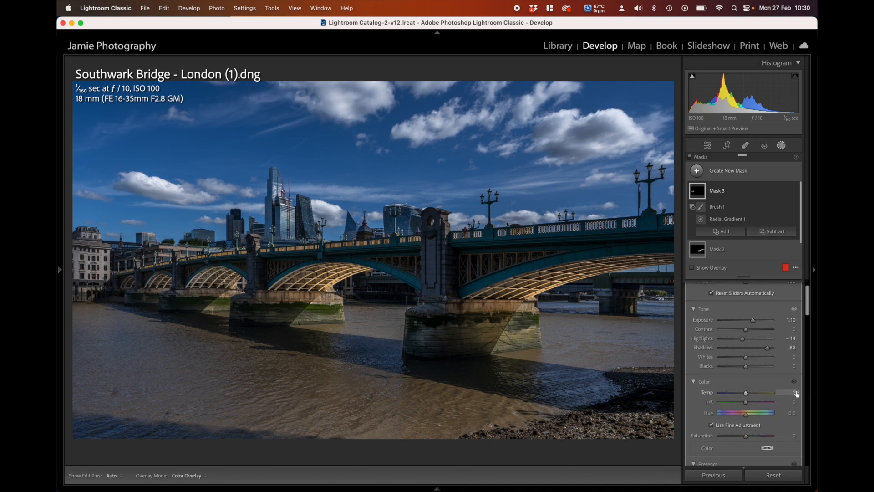
{"action": "left_click", "coordinate": [796, 393]}
{"action": "key", "text": "Return"}
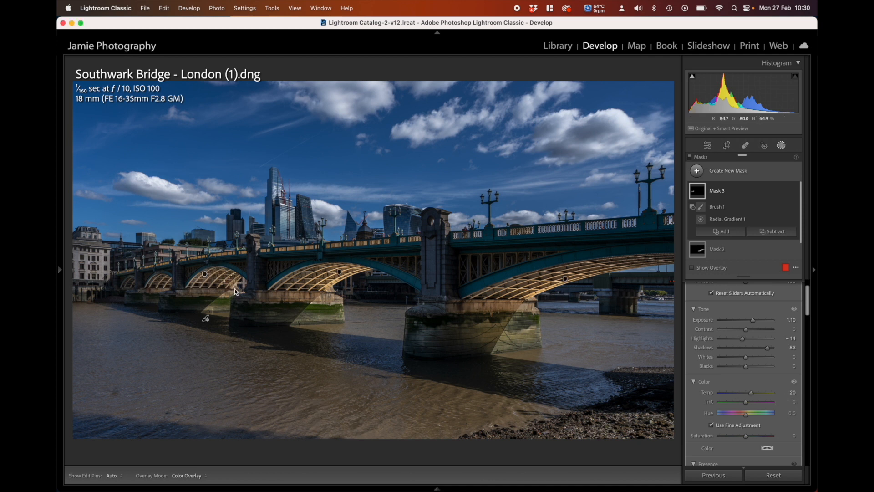
Set Mask 3's Texture to 5 and Clarity to 25
{"action": "scroll", "coordinate": [767, 408], "scroll_direction": "down", "scroll_amount": 1}
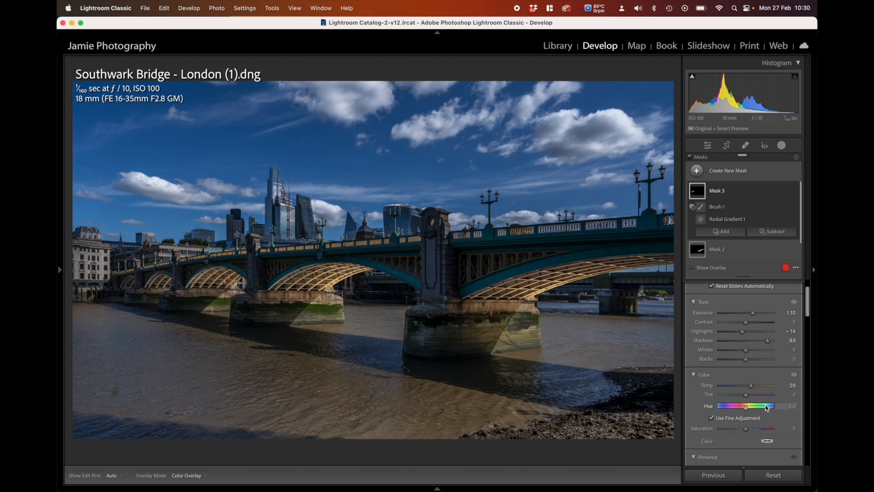
{"action": "scroll", "coordinate": [765, 406], "scroll_direction": "down", "scroll_amount": 5}
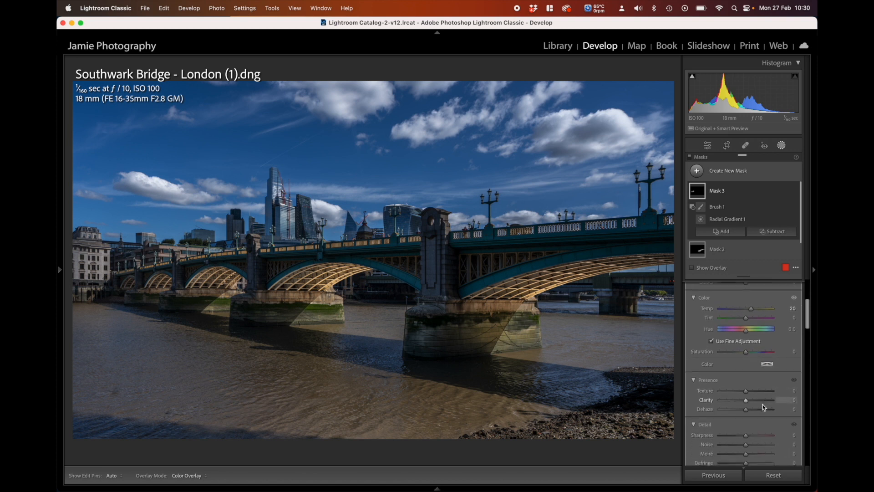
{"action": "left_click", "coordinate": [787, 389]}
{"action": "type", "text": "5"}
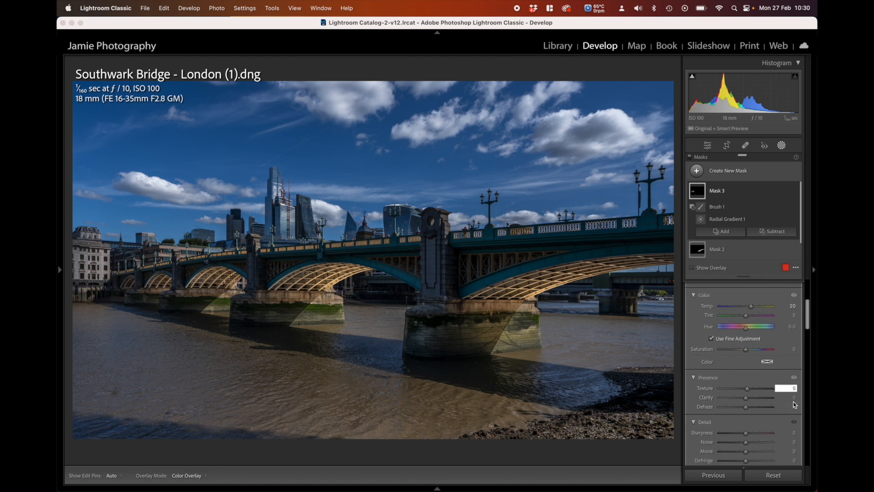
{"action": "key", "text": "Return"}
{"action": "key", "text": "Return"}
{"action": "scroll", "coordinate": [766, 401], "scroll_direction": "down", "scroll_amount": 3}
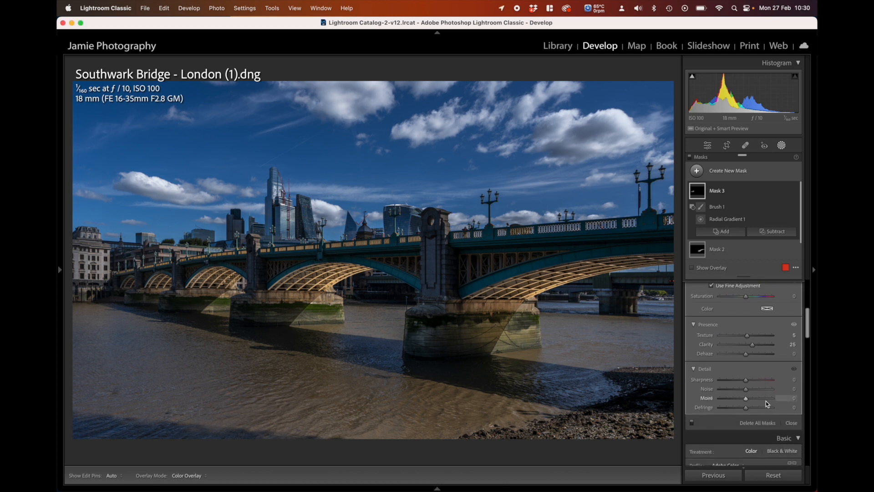
{"action": "scroll", "coordinate": [766, 400], "scroll_direction": "up", "scroll_amount": 9}
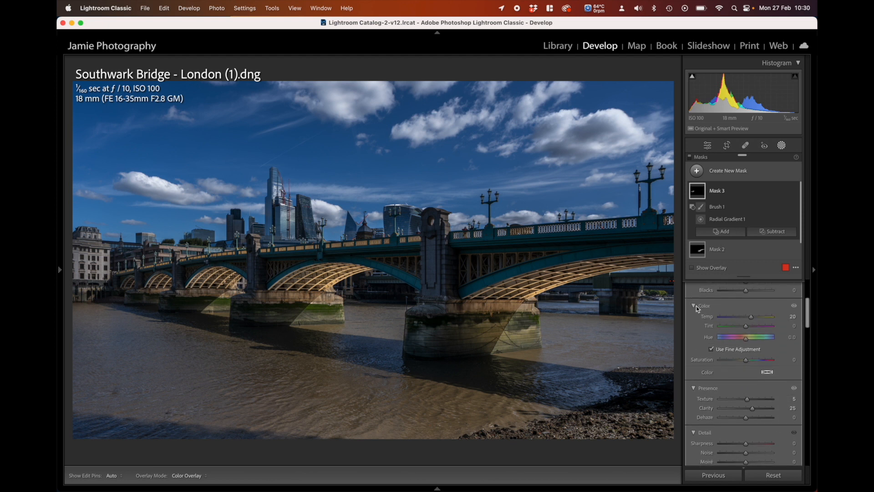
{"action": "scroll", "coordinate": [697, 307], "scroll_direction": "up", "scroll_amount": 2}
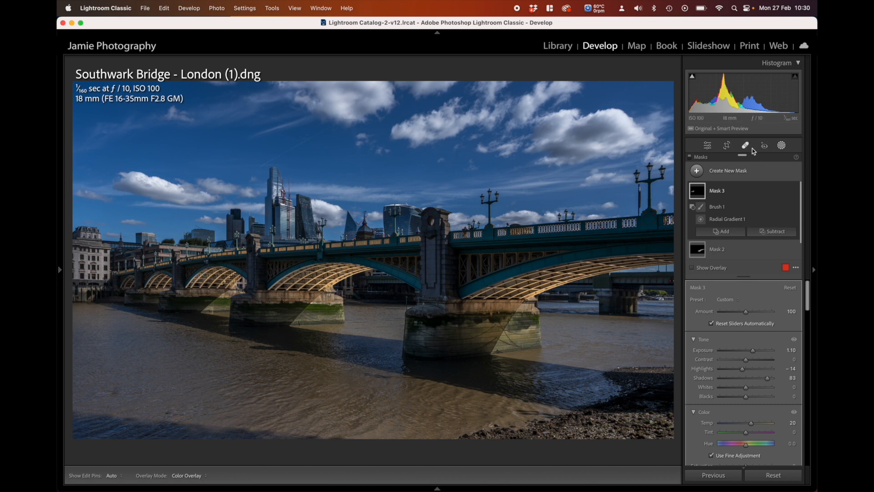
Create a sky mask and intersect it with a linear gradient running from the photo's upper edge to the bridge deck
{"action": "left_click", "coordinate": [735, 175]}
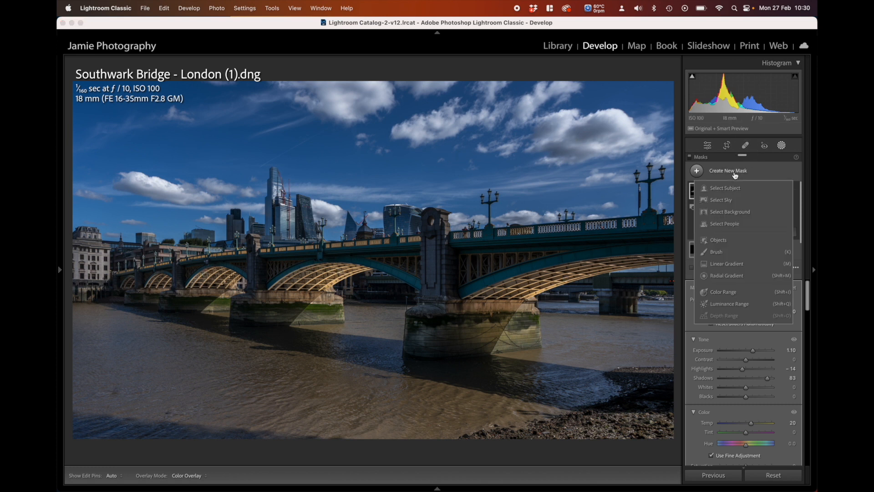
{"action": "left_click", "coordinate": [722, 201]}
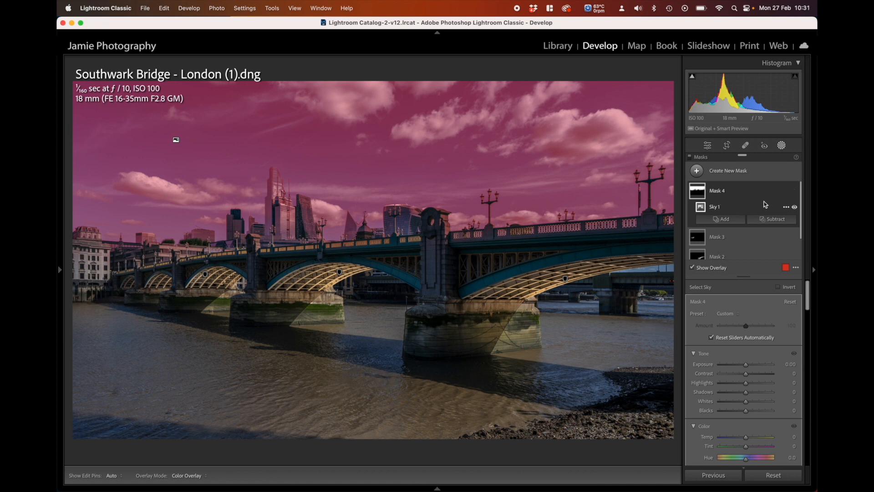
{"action": "left_click", "coordinate": [786, 208]}
{"action": "mouse_move", "coordinate": [772, 253]}
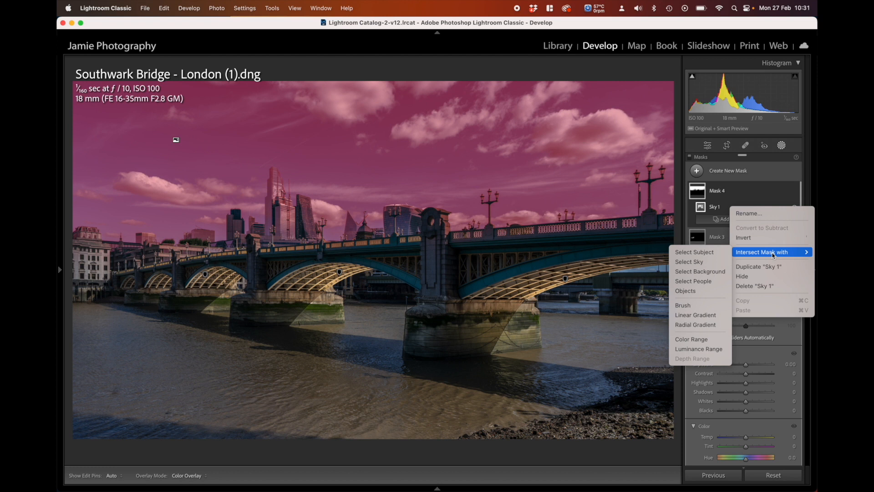
{"action": "left_click", "coordinate": [704, 315]}
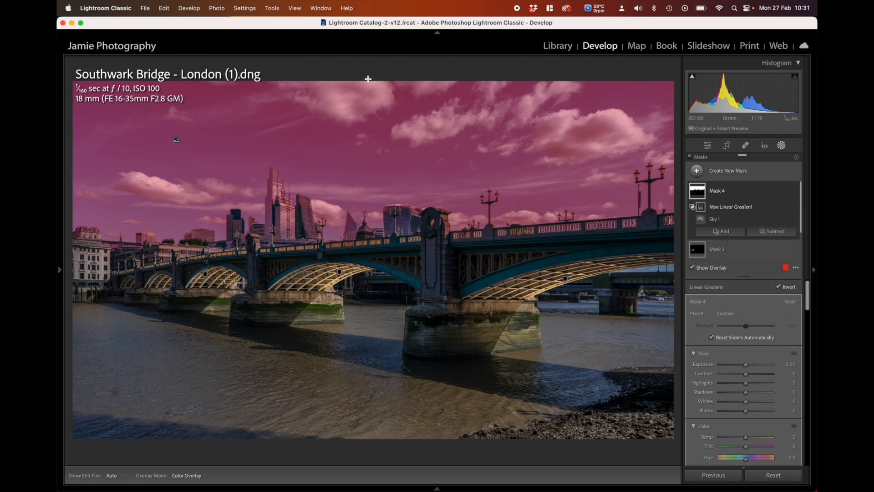
{"action": "left_click_drag", "start_coordinate": [368, 81], "coordinate": [382, 263]}
{"action": "left_click_drag", "start_coordinate": [381, 253], "coordinate": [388, 261]}
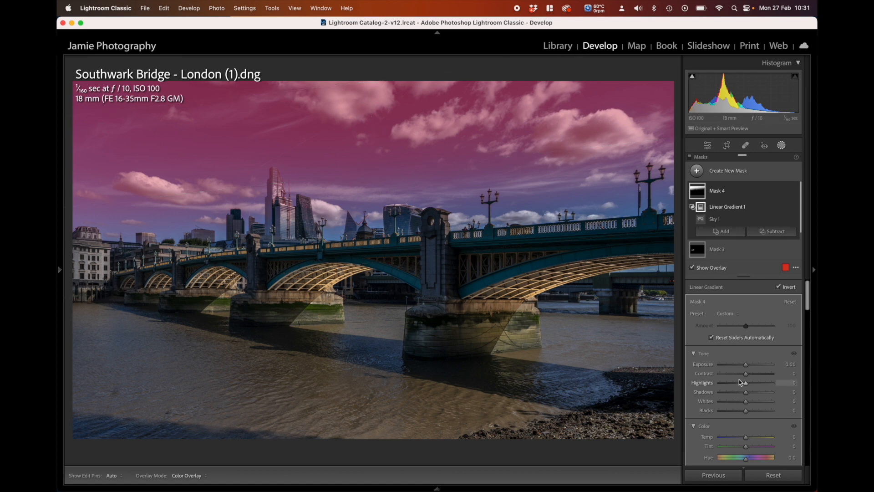
Darken the masked sky by setting Mask 4's Exposure to -1.20
{"action": "left_click_drag", "start_coordinate": [746, 365], "coordinate": [738, 369]}
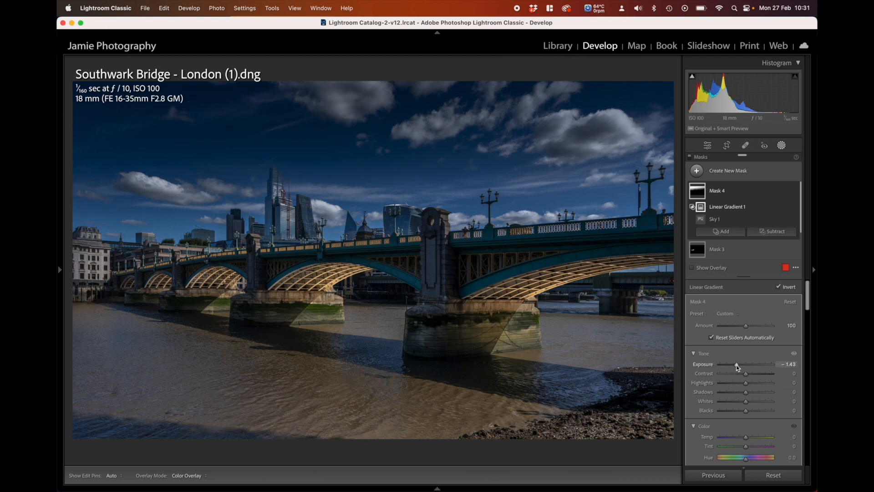
{"action": "left_click_drag", "start_coordinate": [736, 366], "coordinate": [738, 365]}
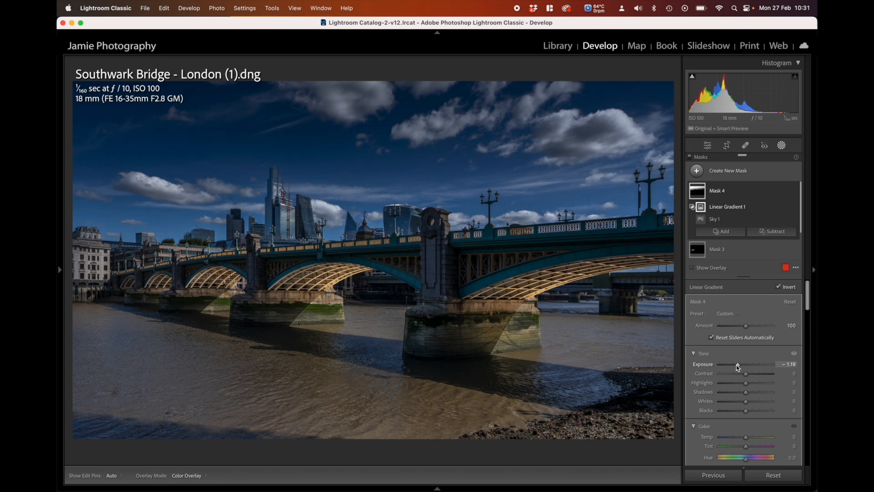
{"action": "left_click", "coordinate": [789, 365]}
{"action": "type", "text": "1.2"}
{"action": "key", "text": "BackSpace"}
{"action": "key", "text": "BackSpace"}
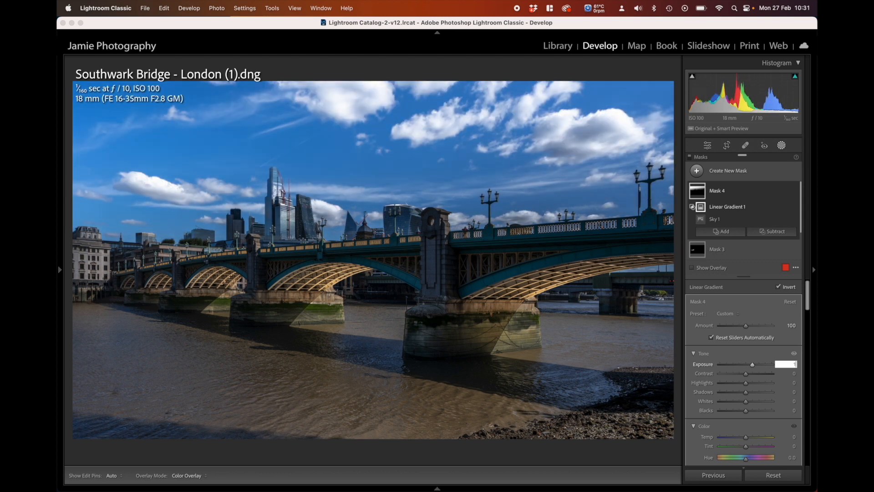
{"action": "type", "text": "-1.2"}
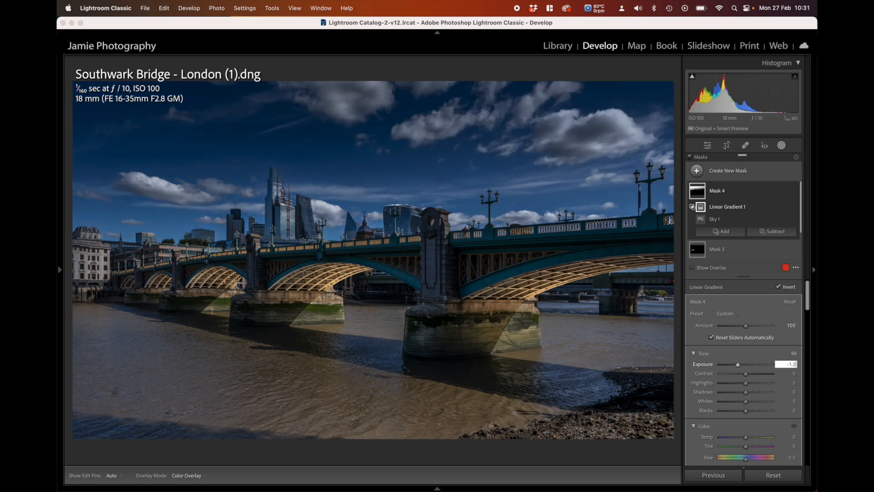
{"action": "key", "text": "Return"}
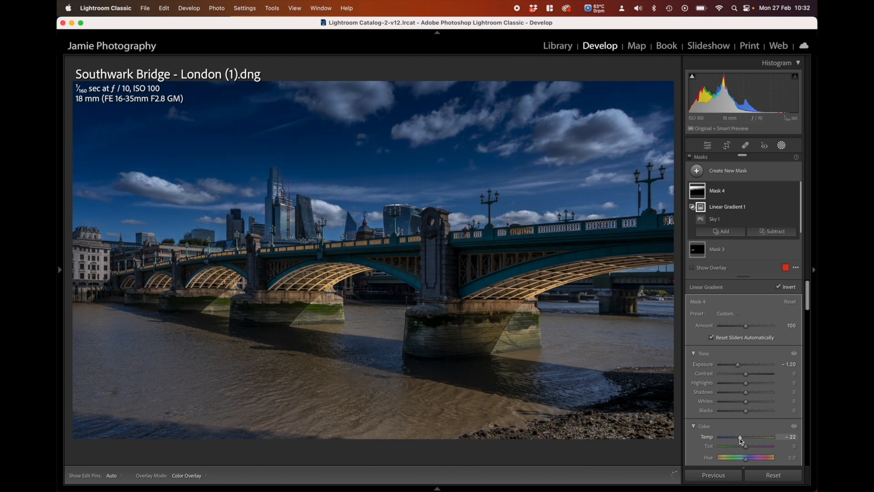
Set Mask 4's Temp to -26 and Contrast to 31
{"action": "left_click_drag", "start_coordinate": [740, 439], "coordinate": [739, 439]}
{"action": "left_click_drag", "start_coordinate": [747, 374], "coordinate": [755, 374]}
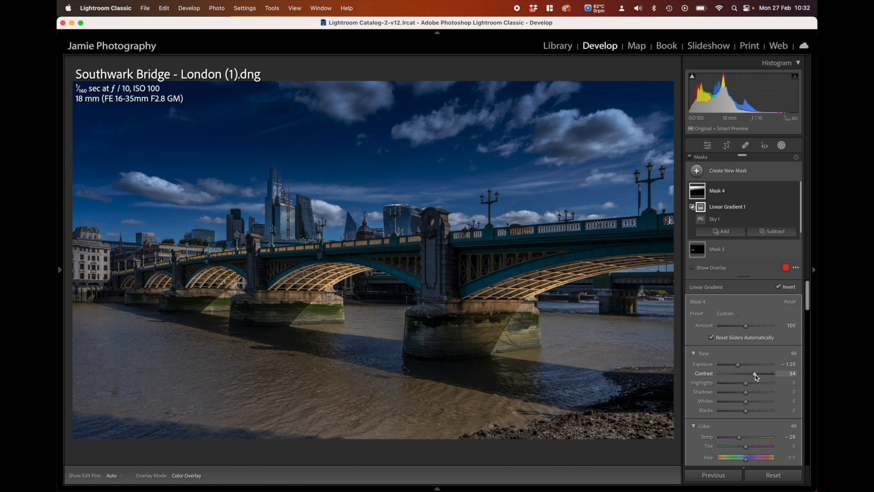
Set Mask 4's Clarity to 39 and raise the lower edge of its gradient slightly above the bridge deck
{"action": "scroll", "coordinate": [750, 408], "scroll_direction": "down", "scroll_amount": 5}
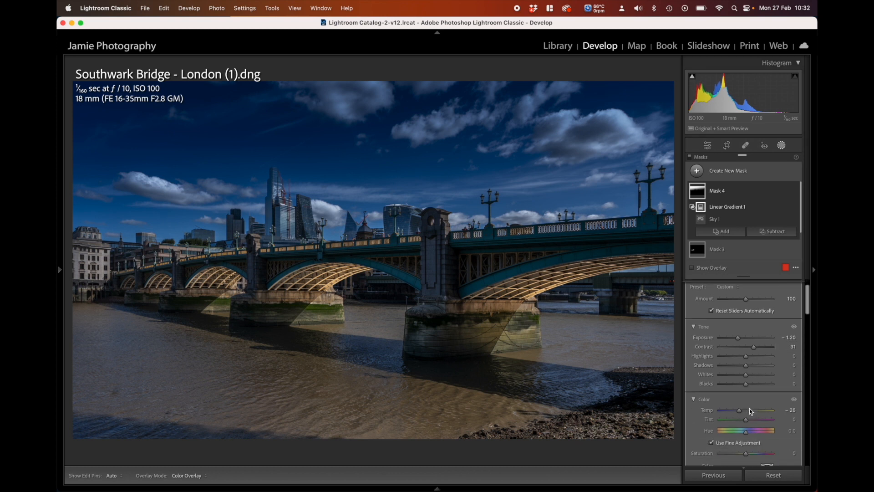
{"action": "left_click_drag", "start_coordinate": [752, 439], "coordinate": [757, 440]}
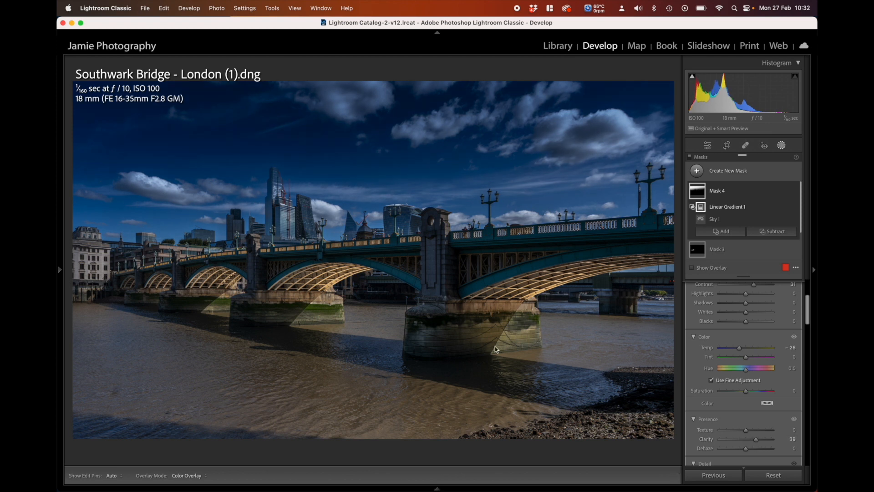
{"action": "mouse_move", "coordinate": [247, 125]}
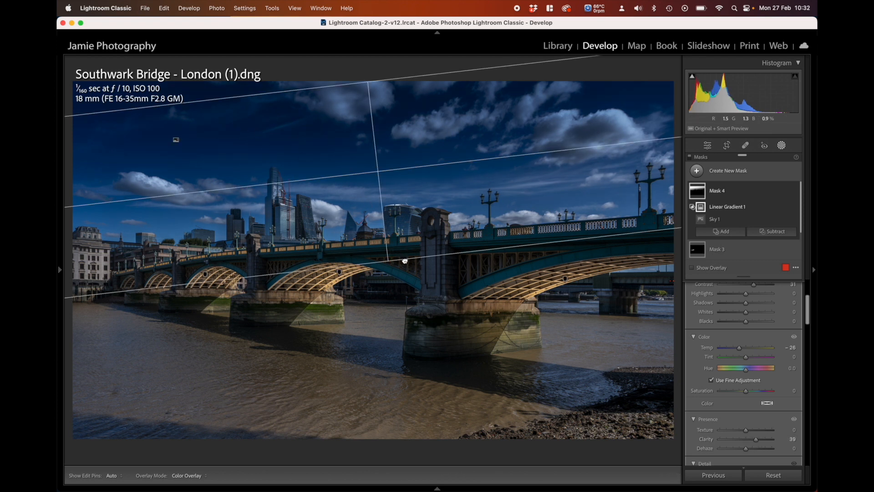
{"action": "left_click_drag", "start_coordinate": [404, 258], "coordinate": [404, 237]}
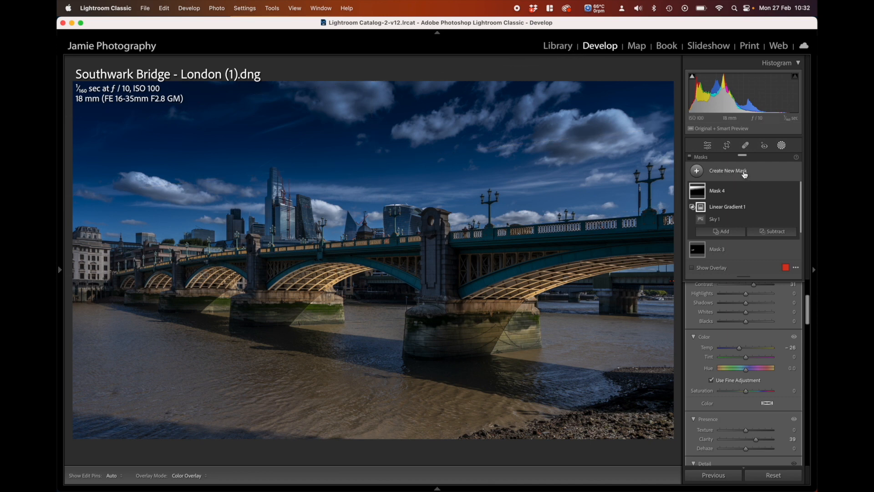
Add a slanted linear gradient mask over the upper-left sky and set its Exposure to -0.83
{"action": "left_click", "coordinate": [725, 172]}
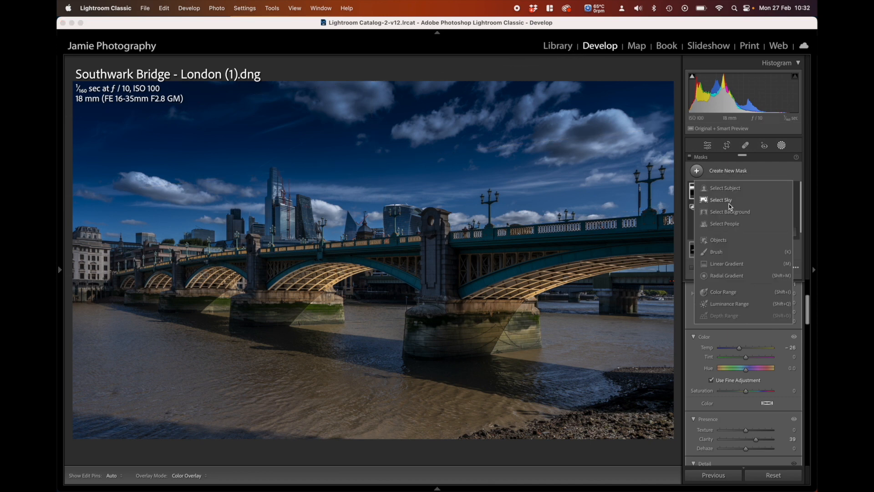
{"action": "left_click", "coordinate": [720, 266]}
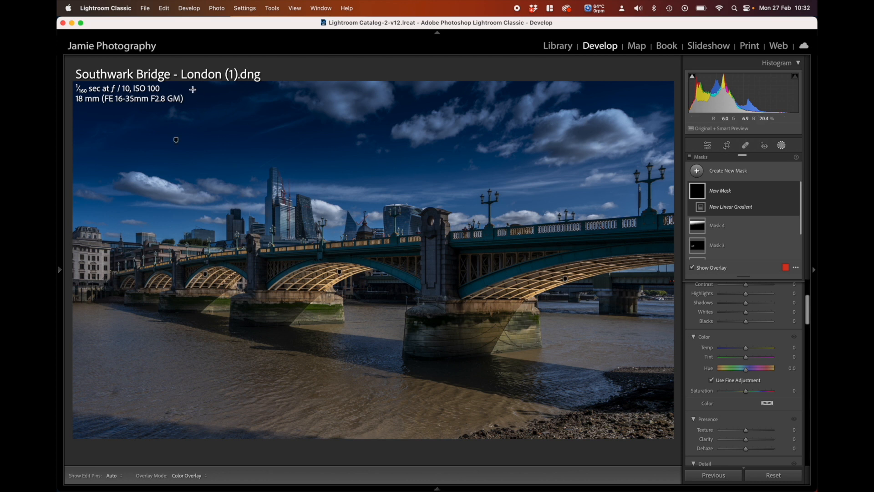
{"action": "left_click_drag", "start_coordinate": [192, 88], "coordinate": [203, 169]}
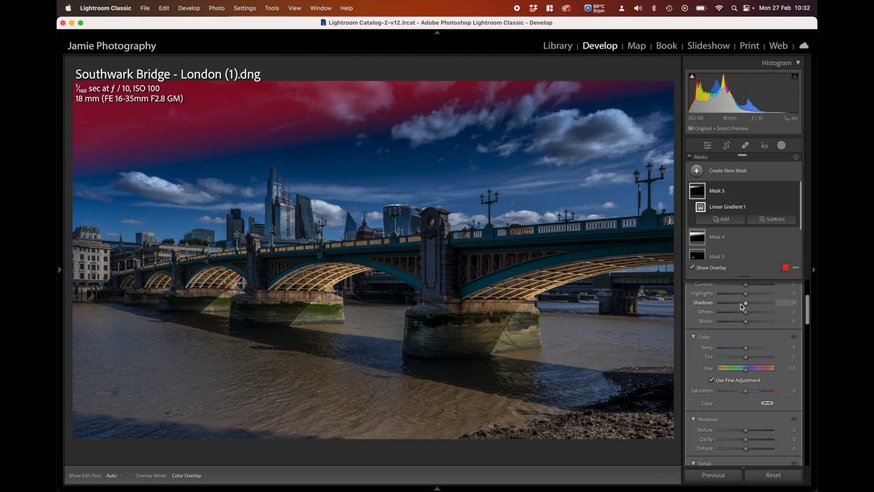
{"action": "left_click_drag", "start_coordinate": [742, 361], "coordinate": [741, 360]}
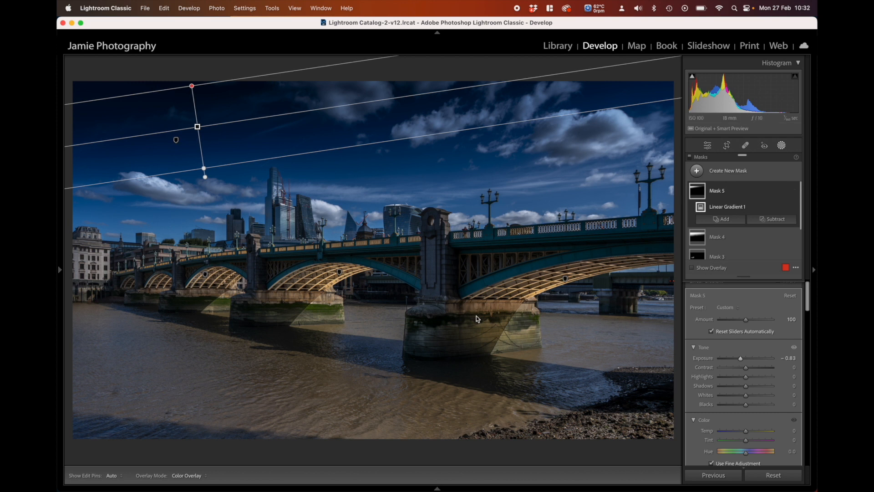
Add a linear gradient mask over the foreground water and shore, fading upward to just below the bridge piers
{"action": "left_click", "coordinate": [719, 172]}
{"action": "left_click", "coordinate": [725, 265]}
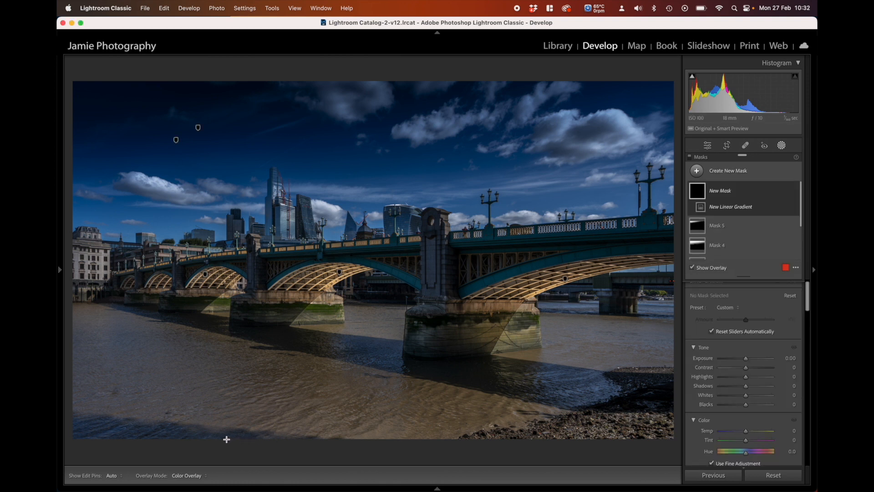
{"action": "left_click_drag", "start_coordinate": [225, 436], "coordinate": [235, 341]}
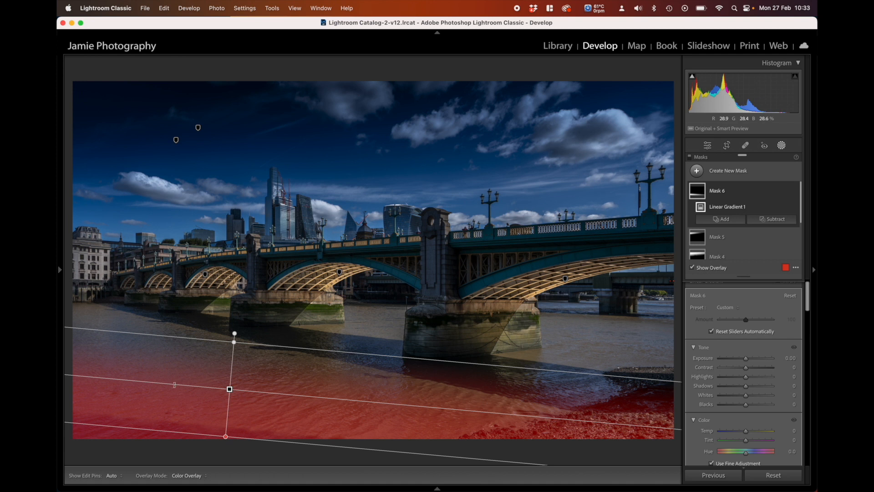
{"action": "left_click_drag", "start_coordinate": [97, 332], "coordinate": [99, 332]}
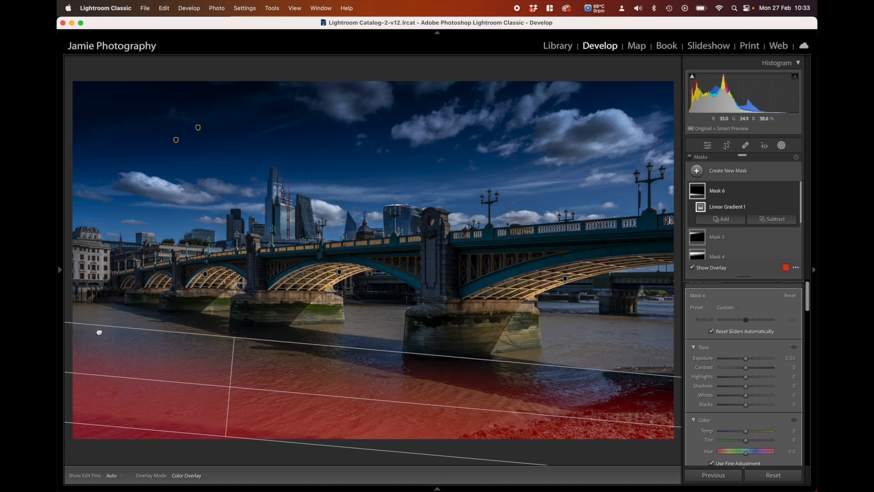
Darken the foreground by setting Mask 6's Exposure to -1.65
{"action": "left_click", "coordinate": [738, 359]}
{"action": "left_click_drag", "start_coordinate": [738, 359], "coordinate": [737, 360]}
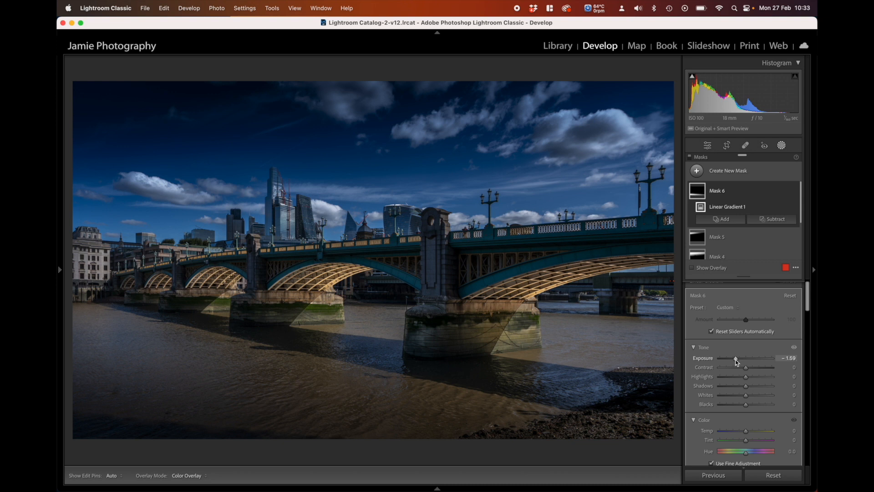
{"action": "left_click_drag", "start_coordinate": [736, 360], "coordinate": [736, 360]}
{"action": "left_click", "coordinate": [797, 360]}
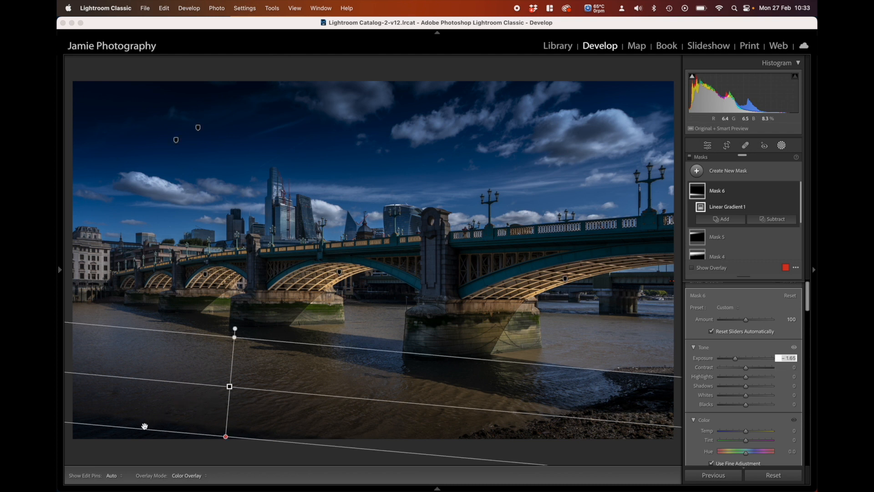
{"action": "key", "text": "Return"}
Duplicate Linear Gradient 1 within Mask 6, then narrow the copy and shift it left along the foreground water
{"action": "right_click", "coordinate": [232, 387]}
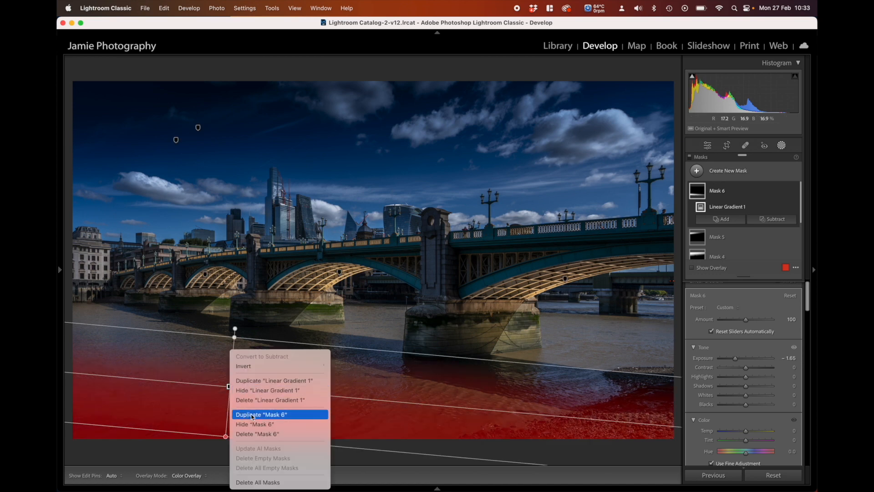
{"action": "left_click", "coordinate": [269, 380]}
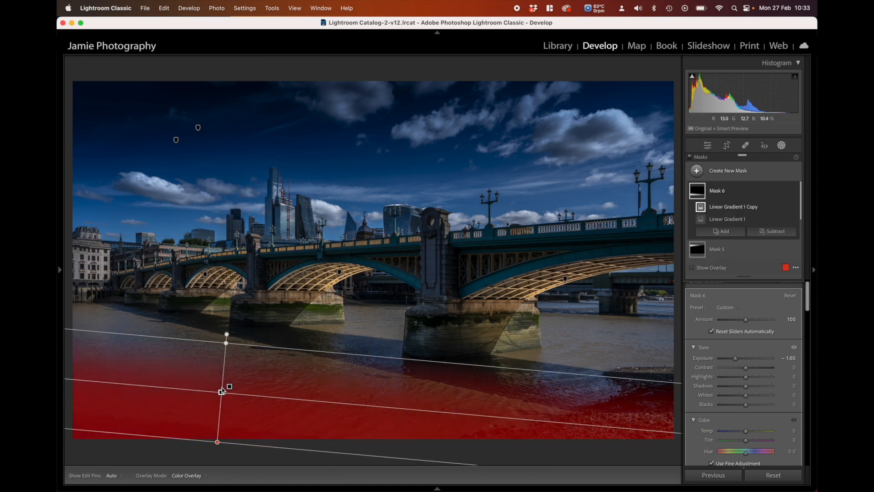
{"action": "left_click_drag", "start_coordinate": [232, 343], "coordinate": [231, 385]}
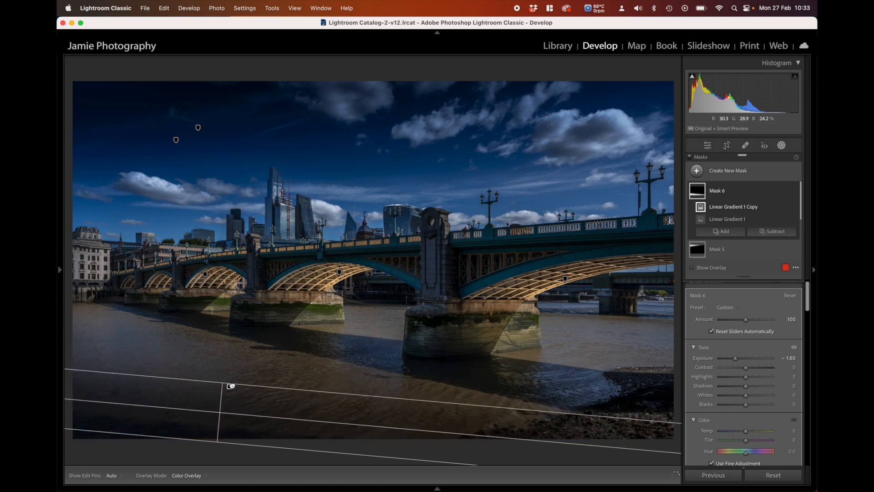
{"action": "left_click_drag", "start_coordinate": [218, 416], "coordinate": [195, 385]}
Extend the copied gradient farther up the foreground water and set Mask 6's Exposure to -2.28
{"action": "left_click_drag", "start_coordinate": [730, 359], "coordinate": [730, 359]}
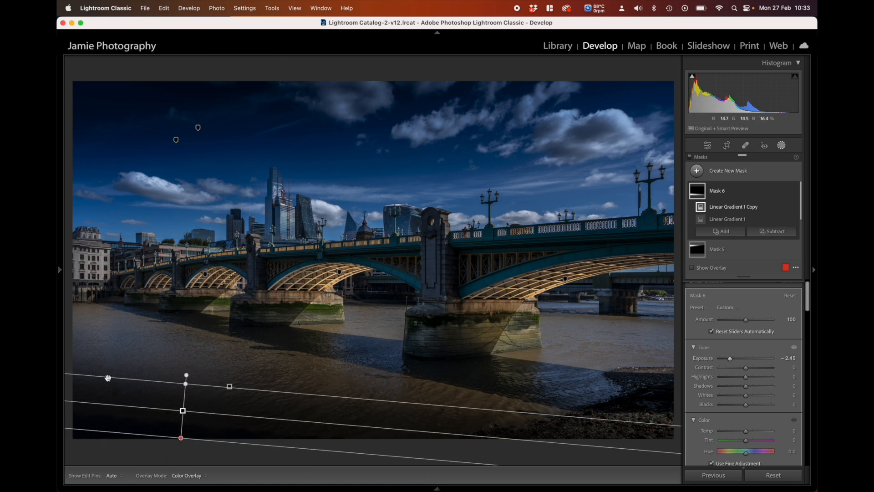
{"action": "left_click_drag", "start_coordinate": [111, 377], "coordinate": [122, 353]}
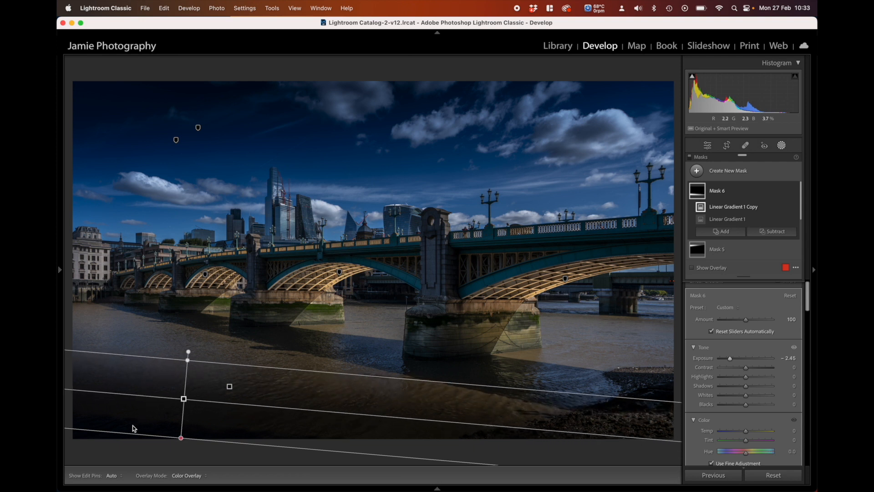
{"action": "left_click_drag", "start_coordinate": [130, 431], "coordinate": [136, 416]}
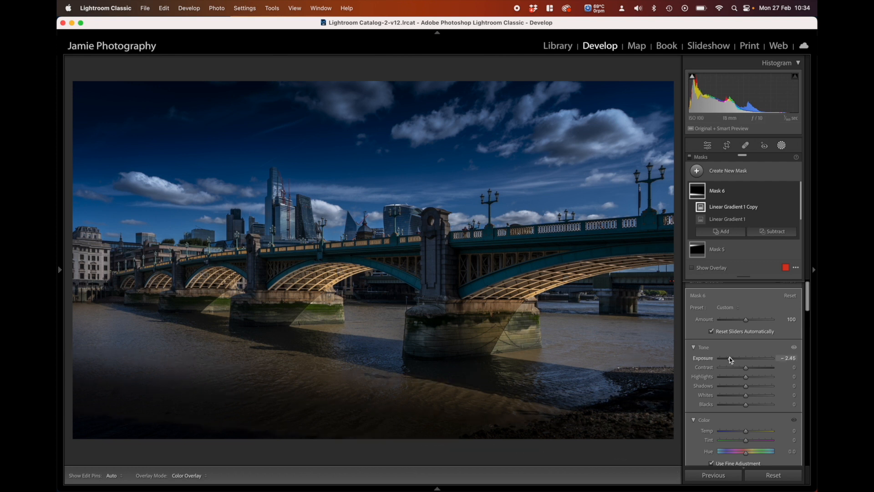
{"action": "left_click_drag", "start_coordinate": [732, 360], "coordinate": [731, 359]}
Toggle the copied gradient's visibility to compare its effect on the foreground, leaving it hidden
{"action": "mouse_move", "coordinate": [696, 197]}
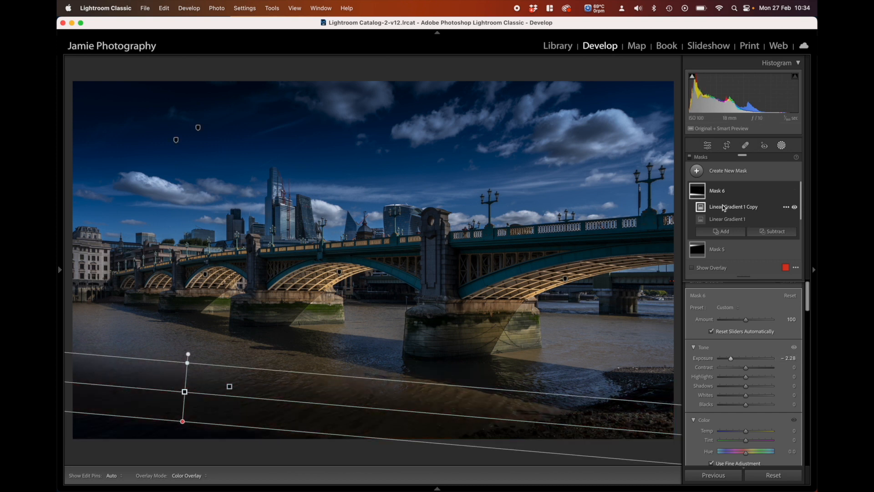
{"action": "left_click", "coordinate": [794, 207]}
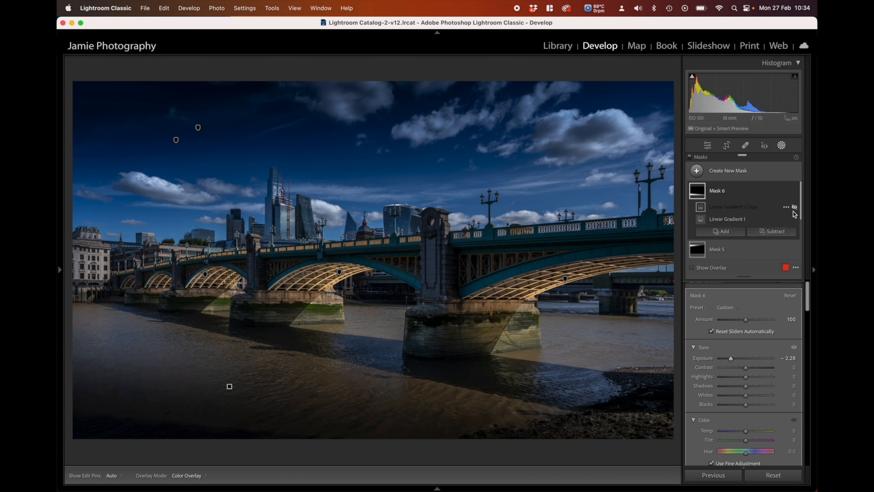
{"action": "left_click", "coordinate": [795, 208]}
{"action": "left_click", "coordinate": [796, 208]}
{"action": "left_click", "coordinate": [795, 208]}
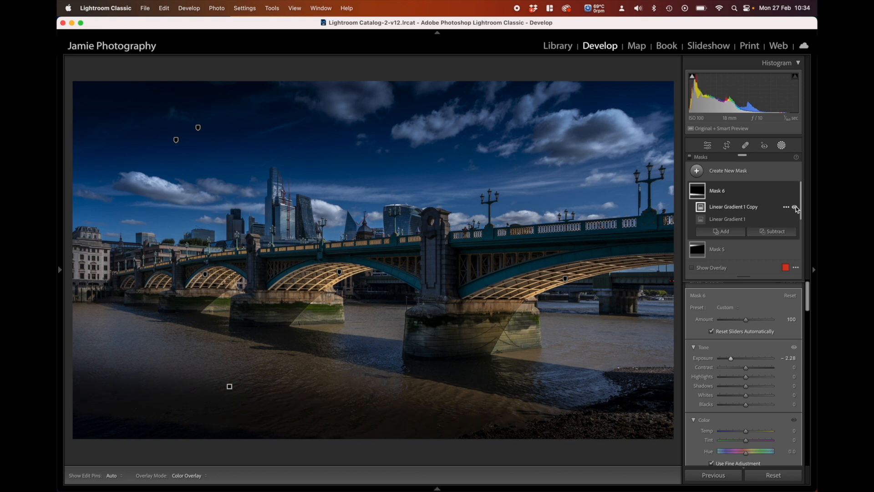
{"action": "left_click", "coordinate": [795, 207]}
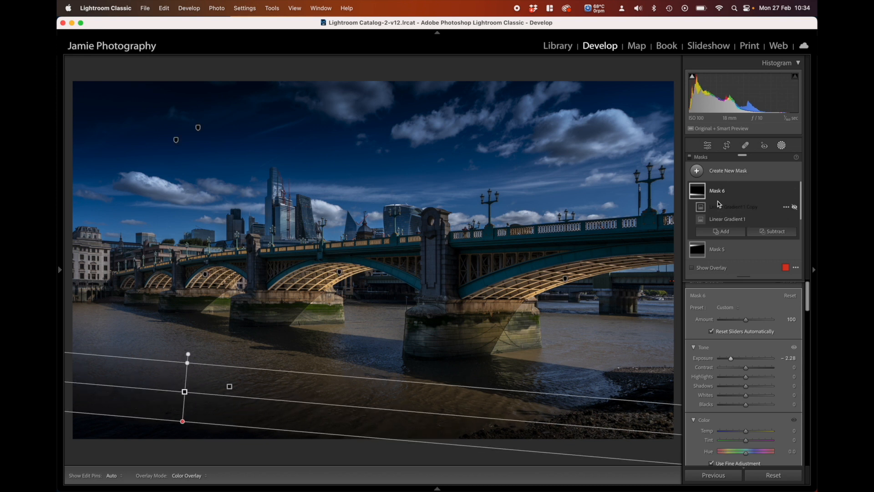
Add a linear gradient mask rising over the foreground water's lower-left corner and set its Exposure to -0.82
{"action": "left_click", "coordinate": [717, 173]}
{"action": "left_click", "coordinate": [718, 264]}
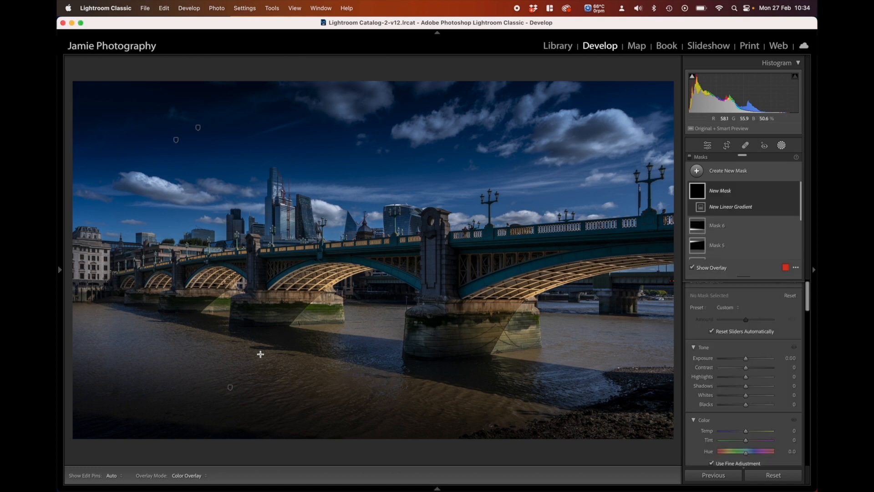
{"action": "left_click_drag", "start_coordinate": [120, 423], "coordinate": [126, 383]}
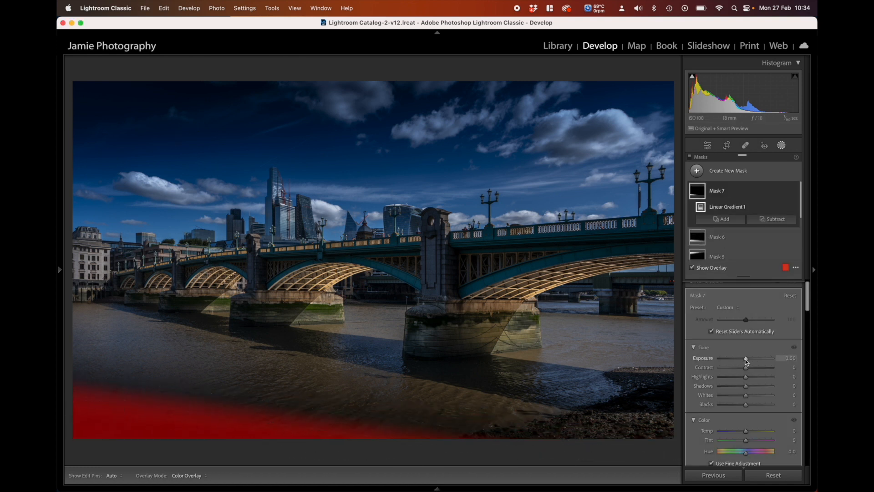
{"action": "left_click_drag", "start_coordinate": [746, 360], "coordinate": [739, 359]}
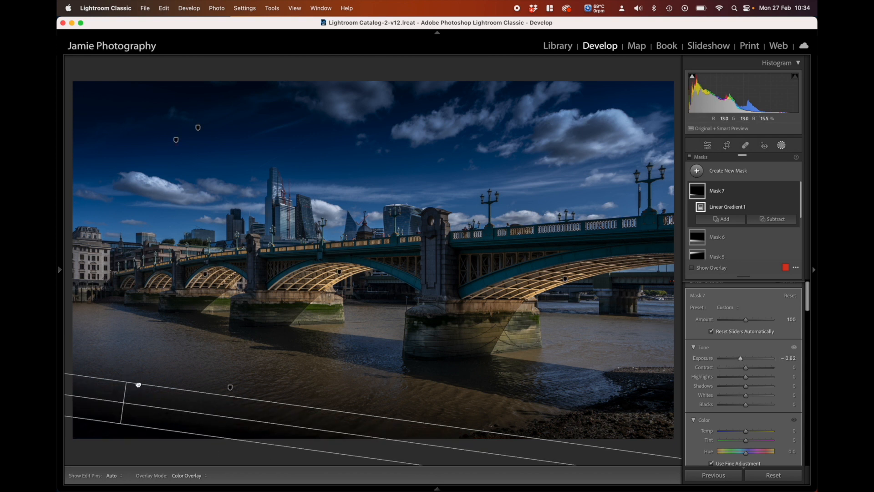
Extend Mask 6's Linear Gradient 1 slightly farther up the foreground water
{"action": "left_click", "coordinate": [230, 386]}
{"action": "left_click", "coordinate": [230, 387]}
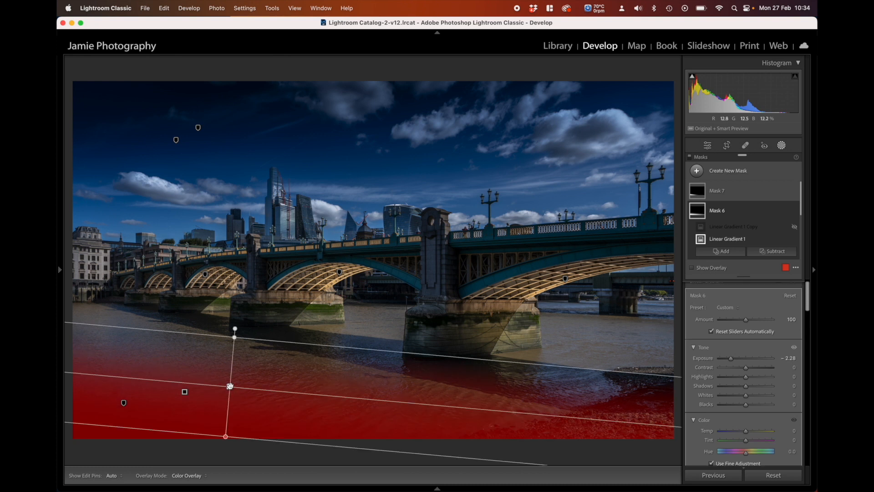
{"action": "left_click_drag", "start_coordinate": [252, 331], "coordinate": [250, 335]}
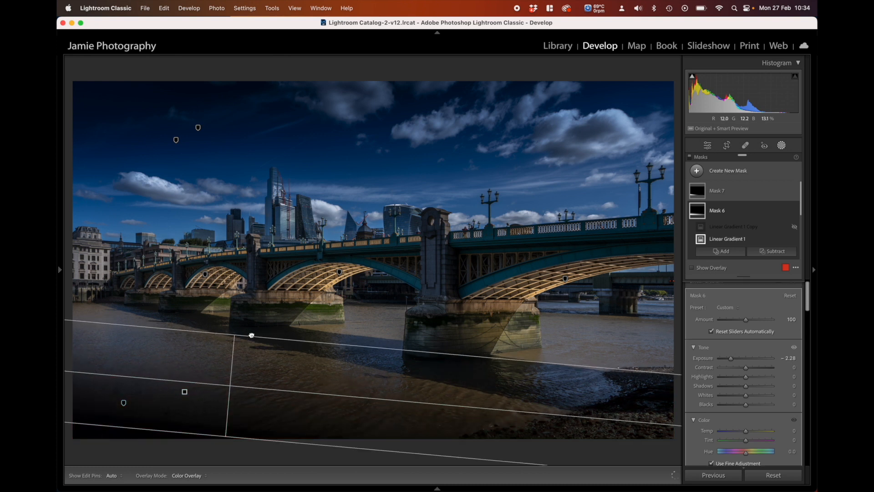
Compare the foreground without Mask 6 by deleting the mask and undoing the deletion
{"action": "left_click", "coordinate": [184, 393]}
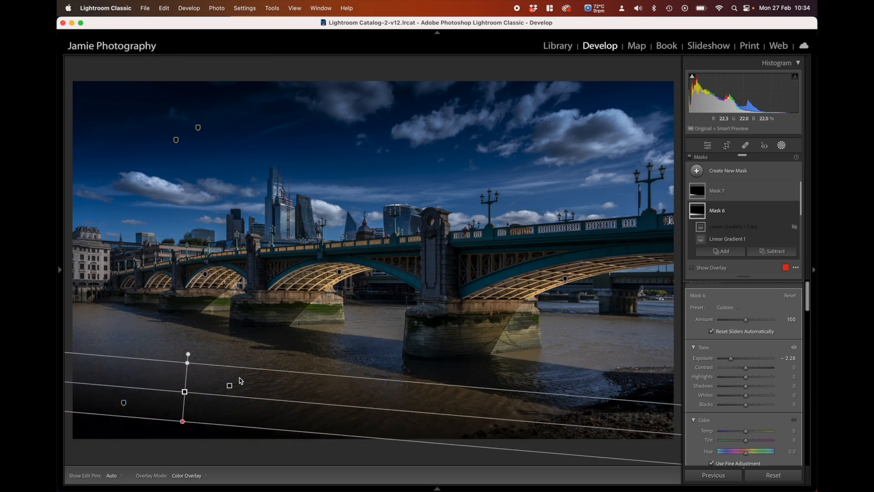
{"action": "right_click", "coordinate": [185, 392]}
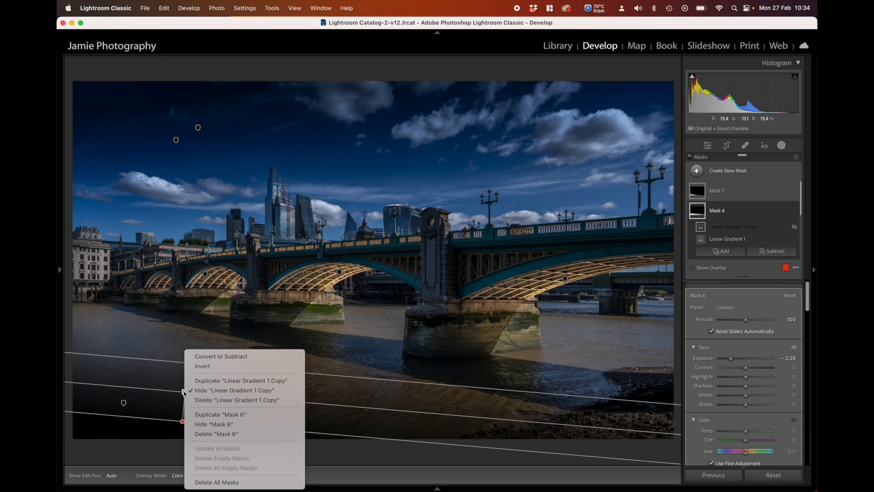
{"action": "left_click", "coordinate": [219, 435]}
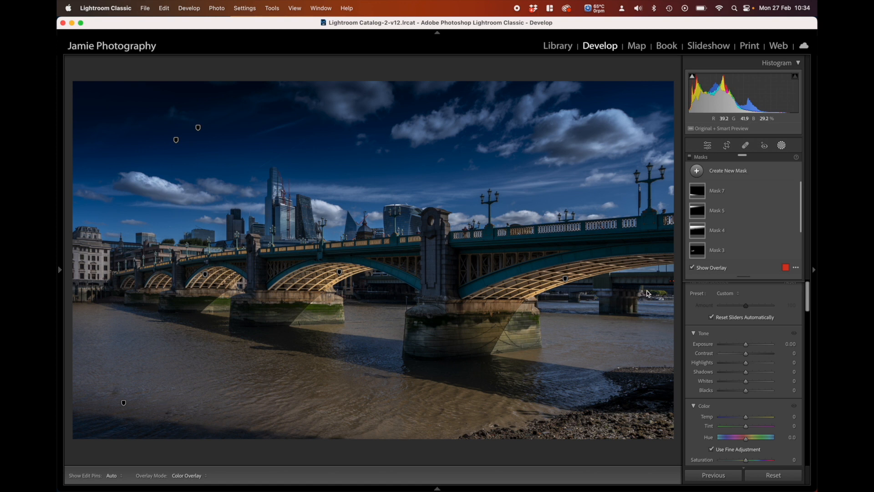
{"action": "key", "text": "super+z"}
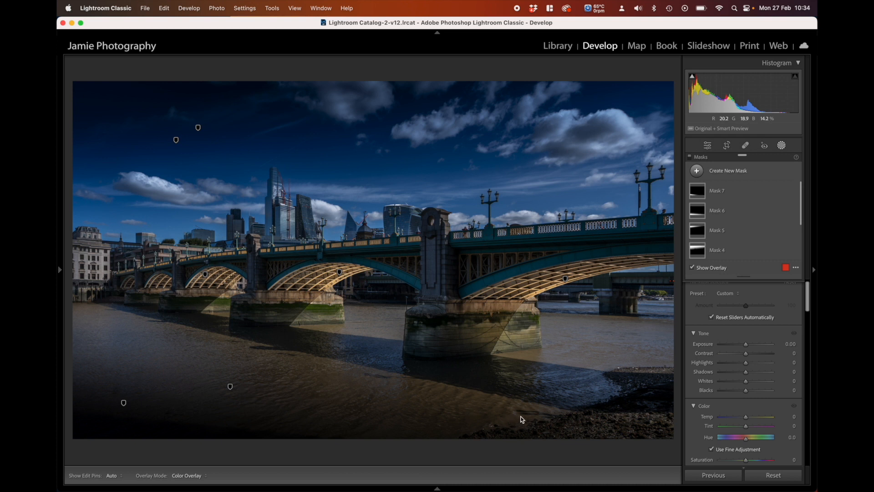
Warm the darkened foreground by setting Temp to 18 on Mask 7 and 10 on Mask 6
{"action": "left_click_drag", "start_coordinate": [747, 417], "coordinate": [754, 417]}
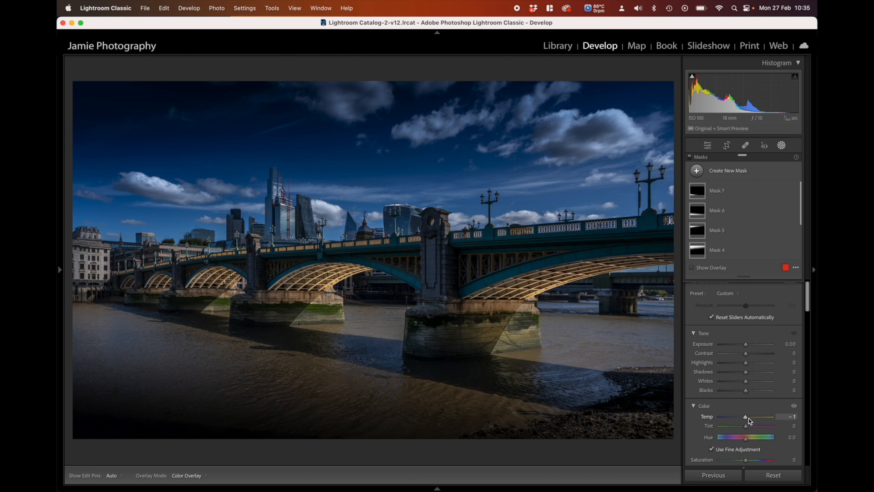
{"action": "left_click_drag", "start_coordinate": [121, 424], "coordinate": [127, 381]}
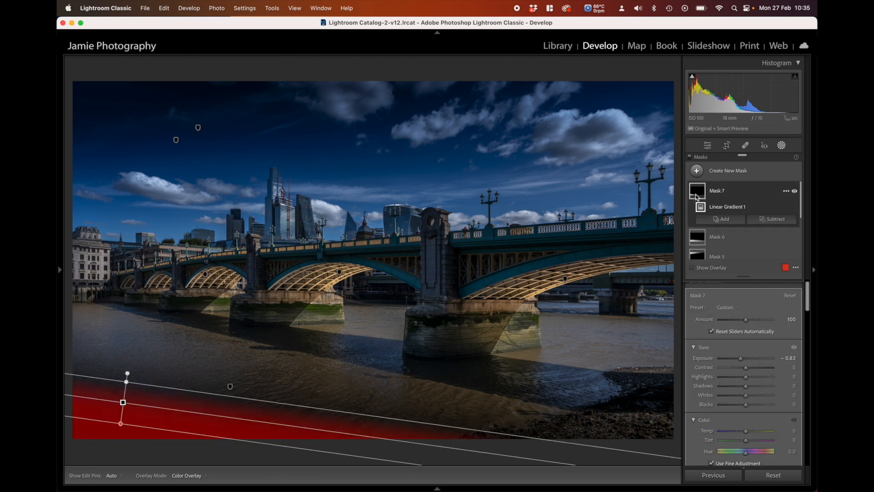
{"action": "left_click_drag", "start_coordinate": [746, 359], "coordinate": [744, 367]}
{"action": "left_click_drag", "start_coordinate": [745, 431], "coordinate": [752, 433]}
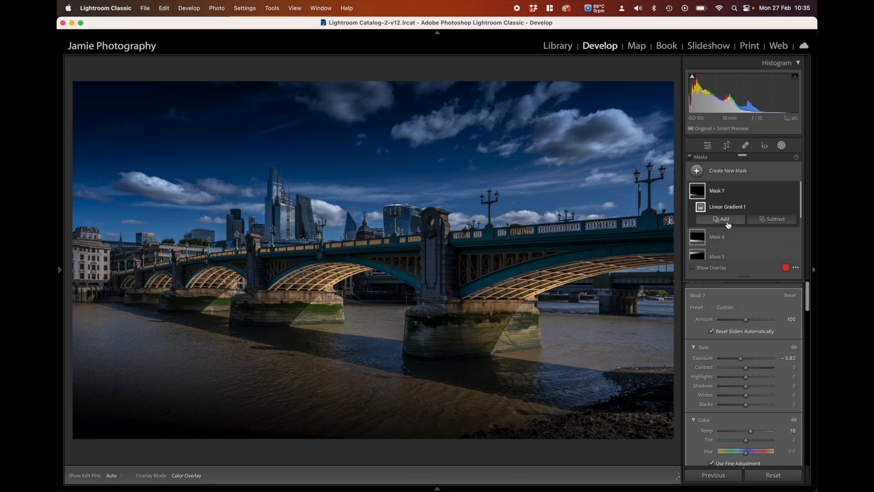
{"action": "left_click", "coordinate": [700, 245]}
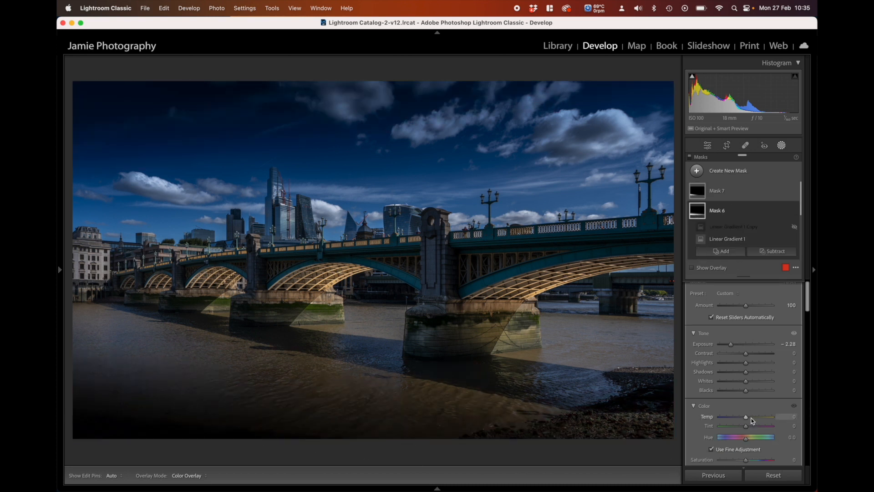
{"action": "left_click", "coordinate": [751, 418]}
{"action": "left_click_drag", "start_coordinate": [752, 421], "coordinate": [748, 419]}
Create a Color Range mask by sampling the teal paint on the nearest bridge arch
{"action": "left_click", "coordinate": [733, 174]}
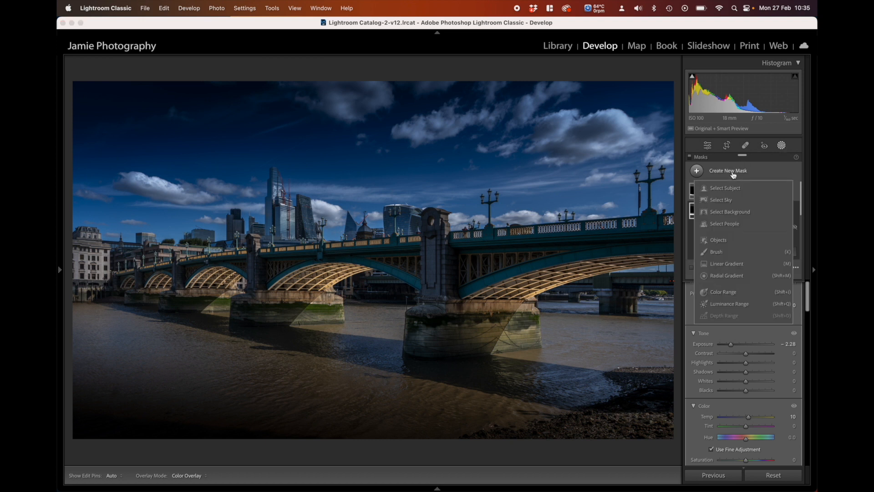
{"action": "left_click", "coordinate": [727, 295]}
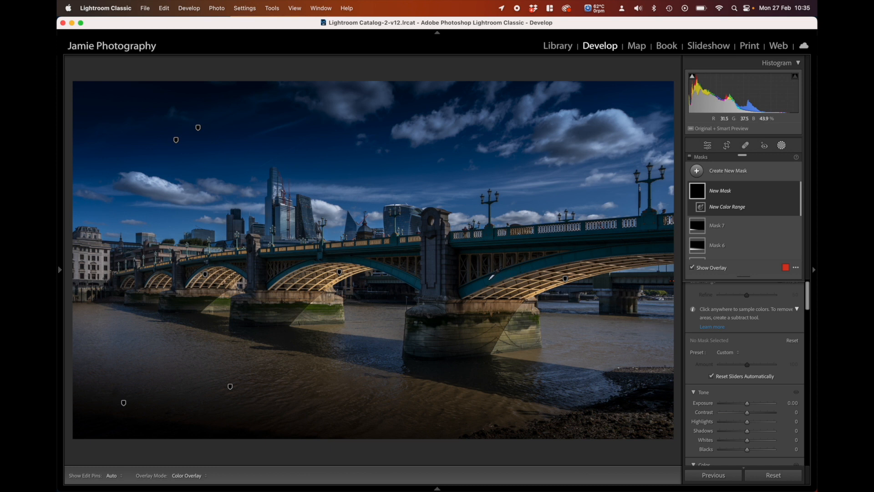
{"action": "left_click", "coordinate": [490, 279]}
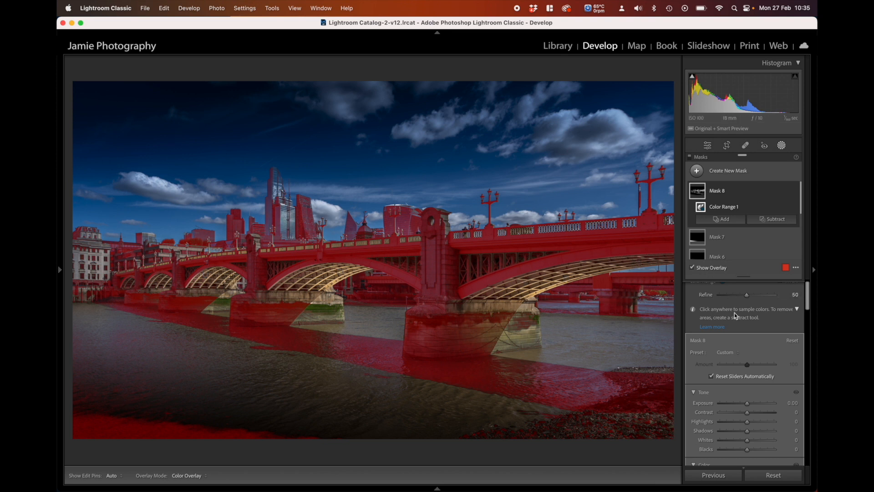
Reduce the color range's Refine amount until the selection is mainly limited to the bridge's teal metalwork
{"action": "scroll", "coordinate": [736, 315], "scroll_direction": "up", "scroll_amount": 2}
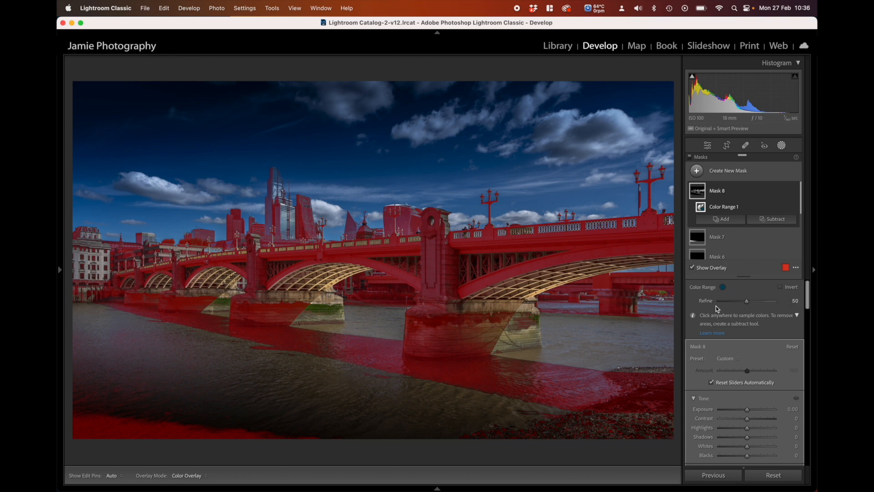
{"action": "left_click_drag", "start_coordinate": [757, 304], "coordinate": [768, 305]}
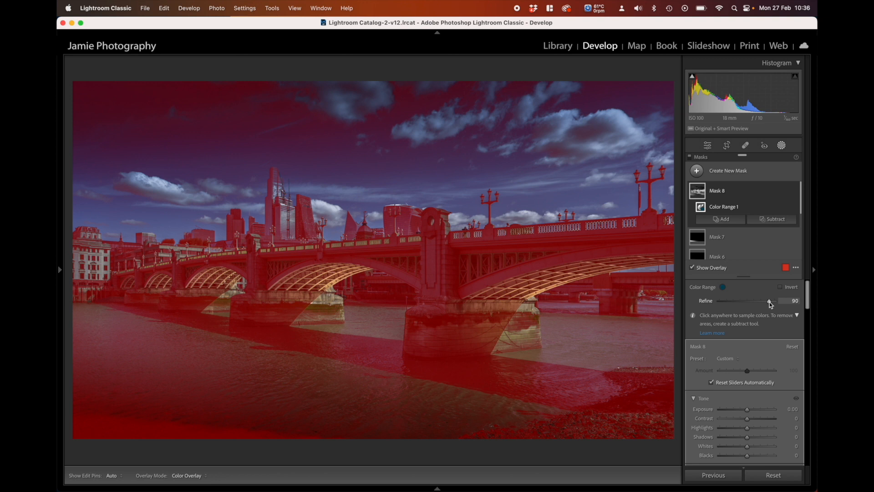
{"action": "left_click_drag", "start_coordinate": [769, 302], "coordinate": [742, 302]}
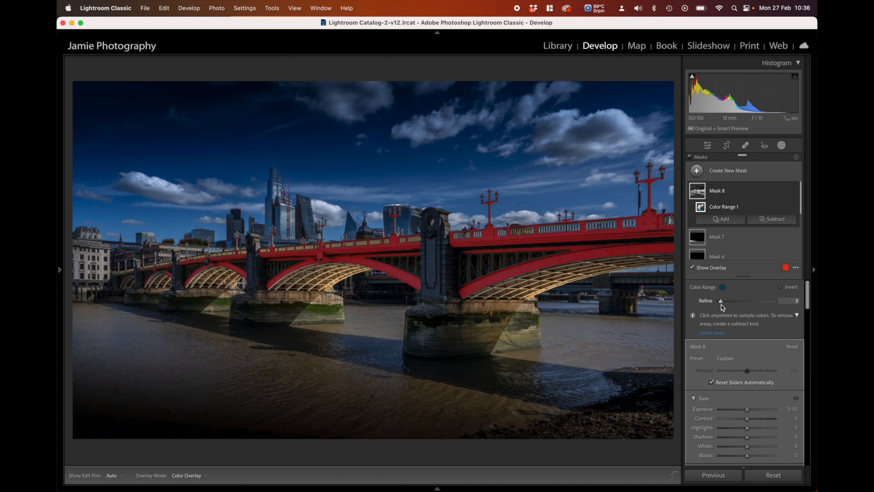
{"action": "left_click_drag", "start_coordinate": [724, 305], "coordinate": [729, 309]}
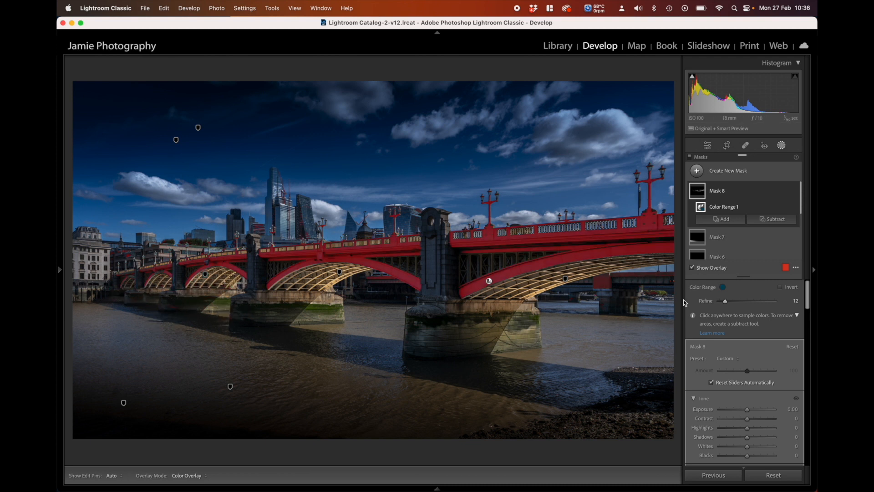
{"action": "left_click_drag", "start_coordinate": [727, 305], "coordinate": [732, 305]}
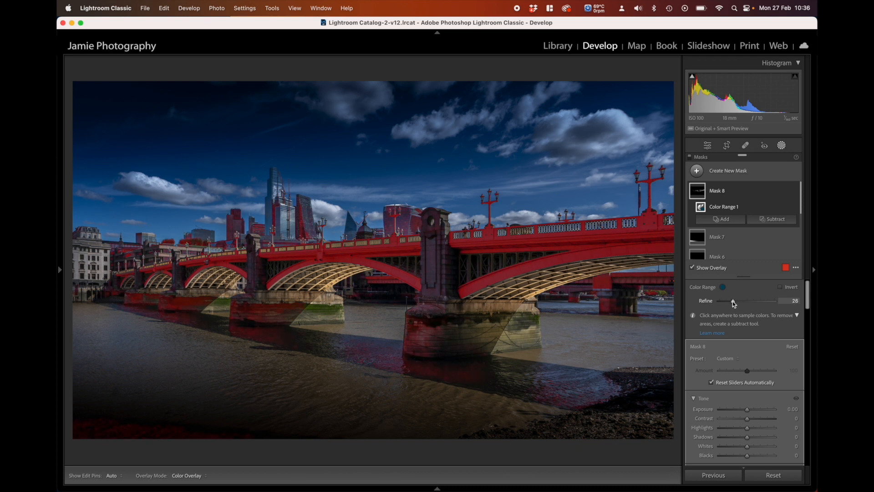
{"action": "left_click_drag", "start_coordinate": [731, 302], "coordinate": [731, 302]}
Subtract the background bridge, piers, water and riverside buildings from Mask 8 with a brush of size 19 and feather 0
{"action": "left_click", "coordinate": [771, 221]}
{"action": "left_click", "coordinate": [752, 306]}
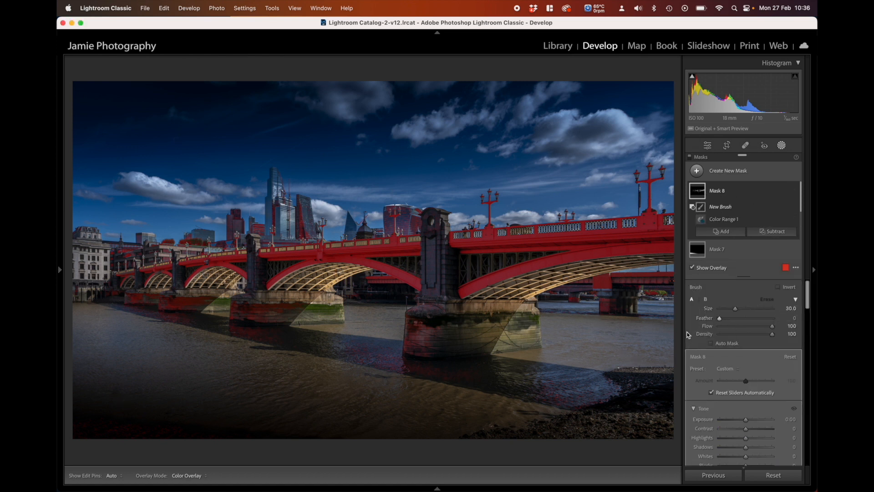
{"action": "scroll", "coordinate": [612, 333], "scroll_direction": "down", "scroll_amount": 10}
{"action": "scroll", "coordinate": [592, 323], "scroll_direction": "down", "scroll_amount": 1}
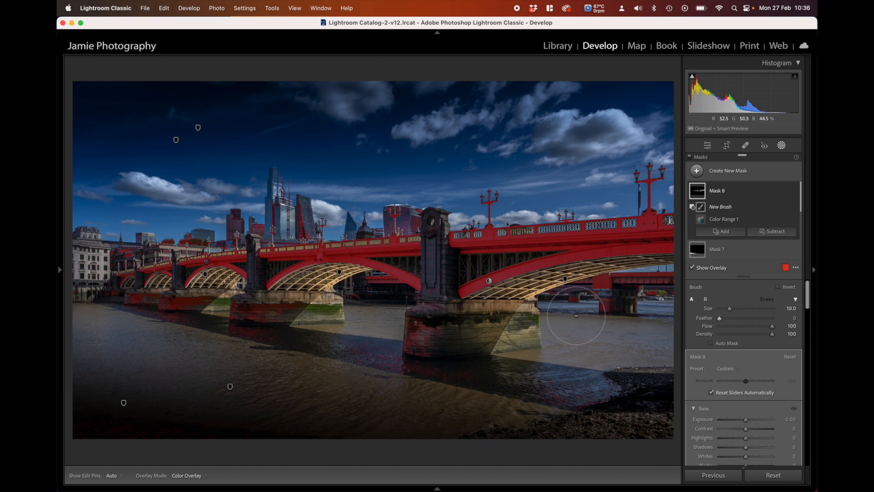
{"action": "key", "text": "h"}
{"action": "left_click_drag", "start_coordinate": [581, 310], "coordinate": [678, 296]}
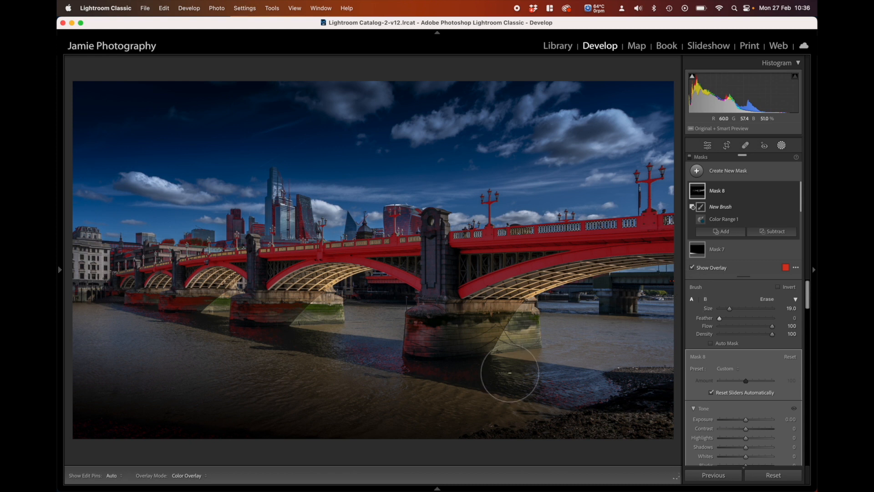
{"action": "mouse_move", "coordinate": [445, 343]}
{"action": "left_mouse_down"}
{"action": "mouse_move", "coordinate": [433, 332]}
{"action": "mouse_move", "coordinate": [414, 343]}
{"action": "mouse_move", "coordinate": [498, 384]}
{"action": "mouse_move", "coordinate": [289, 354]}
{"action": "mouse_move", "coordinate": [296, 334]}
{"action": "mouse_move", "coordinate": [274, 322]}
{"action": "mouse_move", "coordinate": [244, 329]}
{"action": "mouse_move", "coordinate": [85, 310]}
{"action": "left_mouse_up"}
{"action": "left_click", "coordinate": [84, 294]}
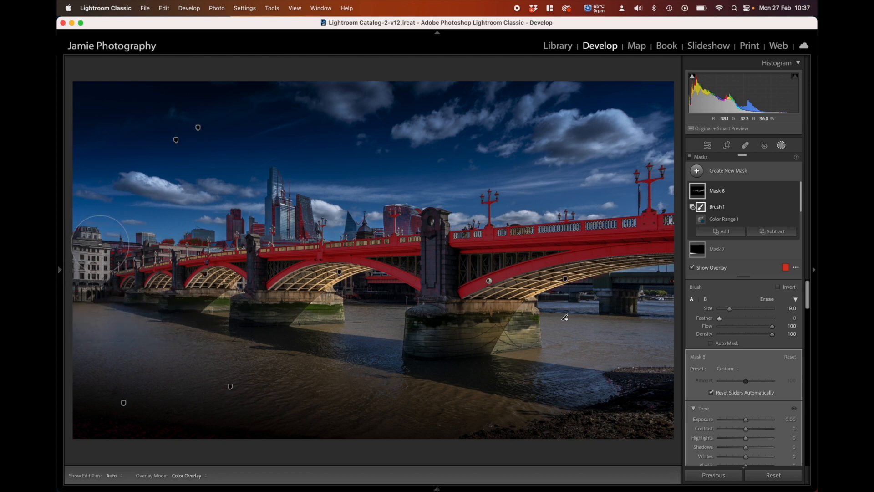
Brush the skyline buildings and the bridge's lamp posts out of Mask 8
{"action": "key", "text": "h"}
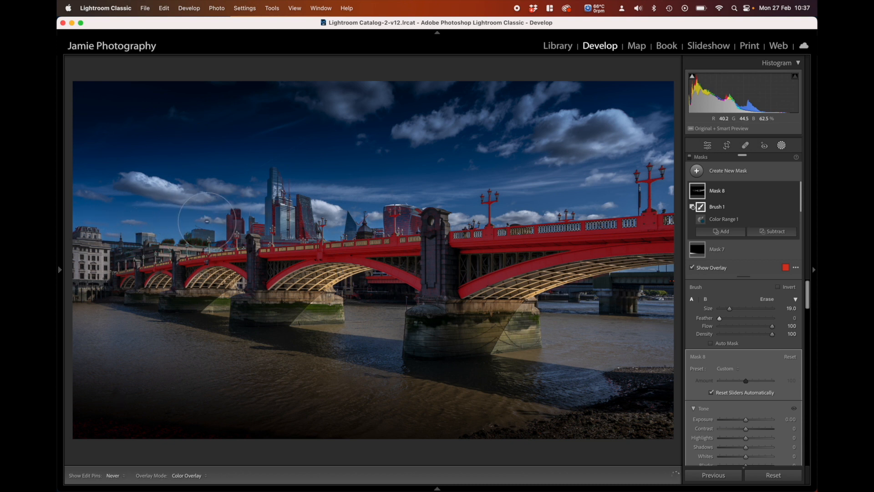
{"action": "mouse_move", "coordinate": [268, 214]}
{"action": "left_mouse_down"}
{"action": "mouse_move", "coordinate": [260, 215]}
{"action": "mouse_move", "coordinate": [407, 200]}
{"action": "left_mouse_up"}
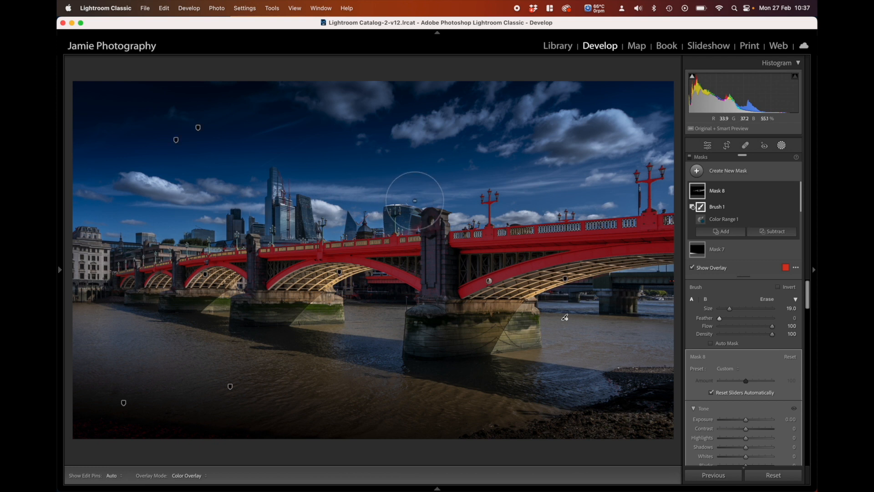
{"action": "key", "text": "h"}
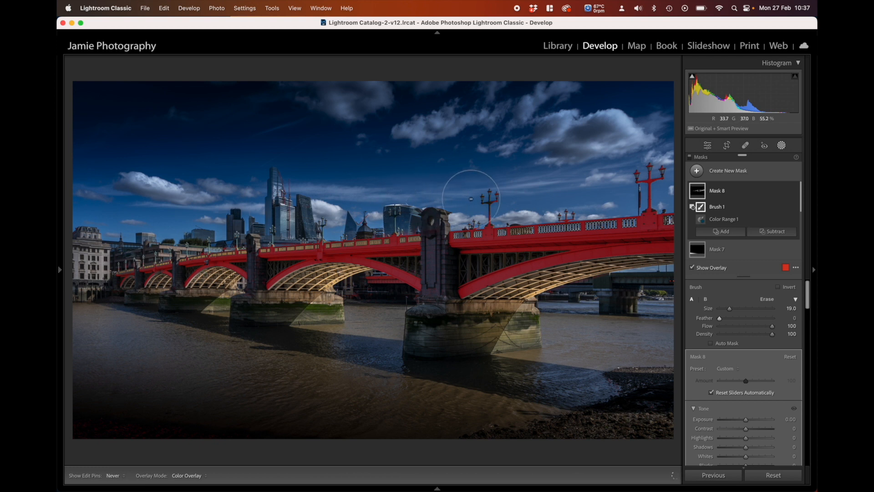
{"action": "key", "text": "h"}
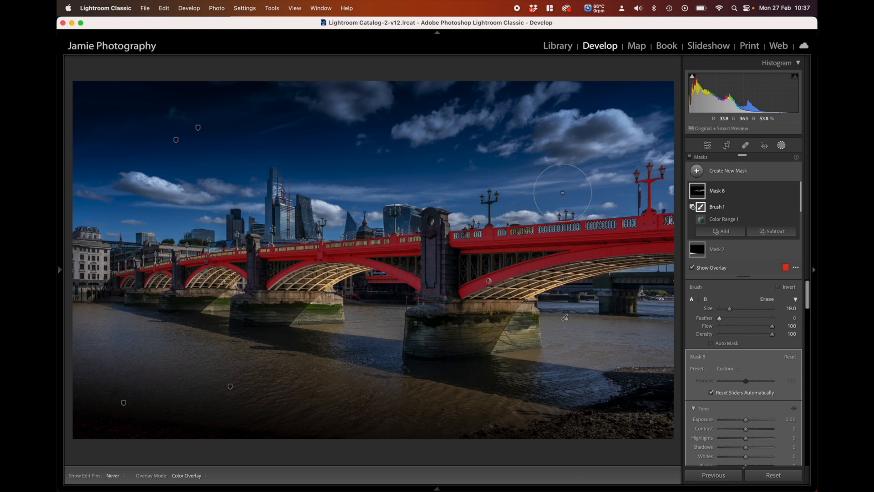
{"action": "key", "text": "h"}
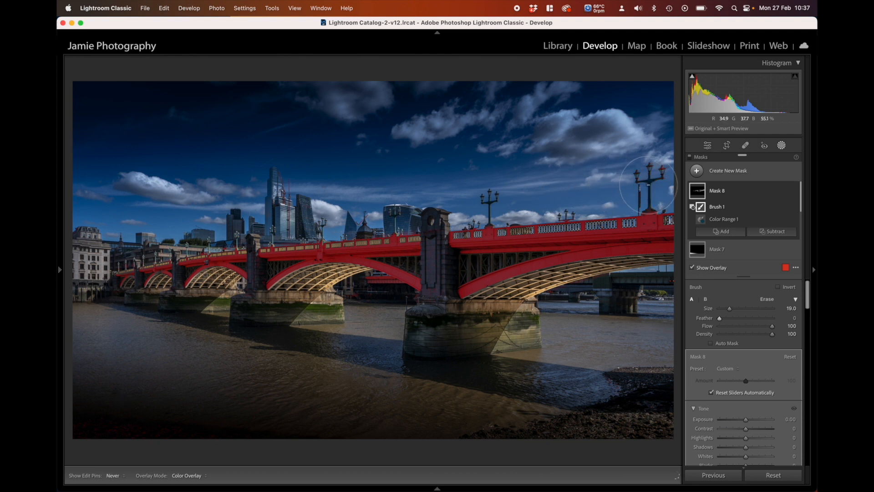
{"action": "key", "text": "h"}
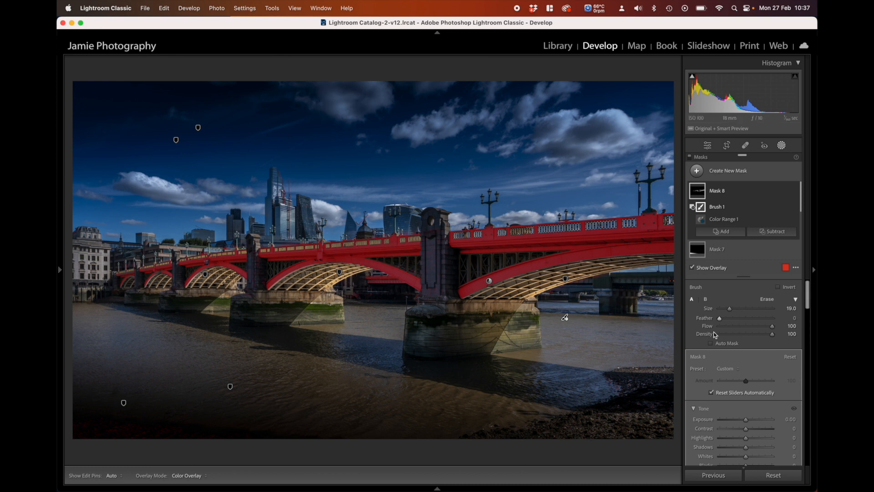
Brighten the teal bridge metalwork by setting Mask 8's Exposure to 1.00
{"action": "scroll", "coordinate": [758, 367], "scroll_direction": "down", "scroll_amount": 3}
{"action": "scroll", "coordinate": [757, 370], "scroll_direction": "up", "scroll_amount": 2}
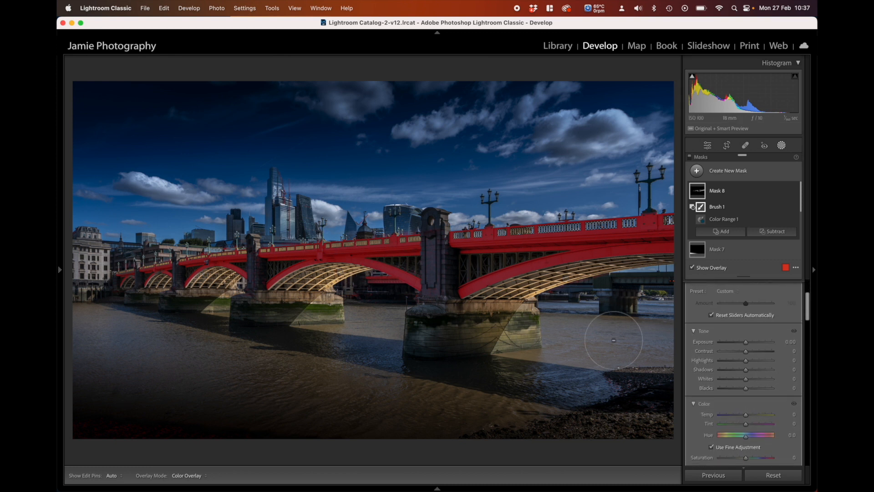
{"action": "scroll", "coordinate": [731, 387], "scroll_direction": "down", "scroll_amount": 1}
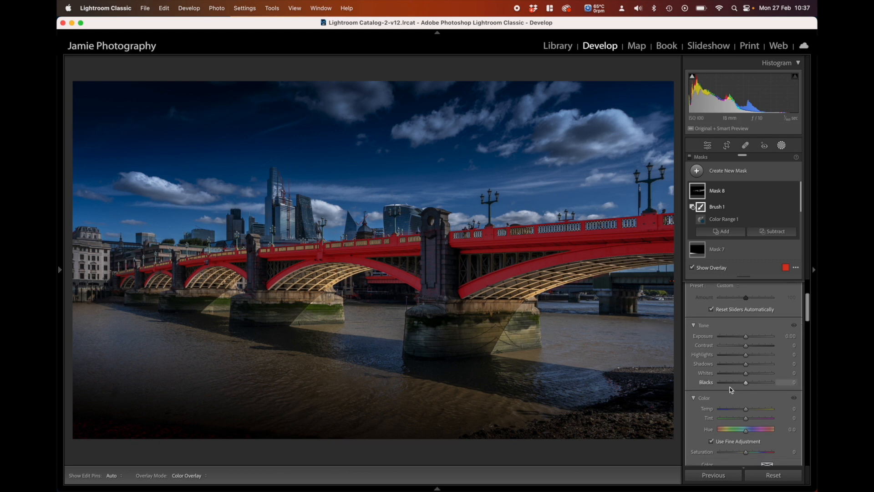
{"action": "left_click_drag", "start_coordinate": [746, 321], "coordinate": [754, 326]}
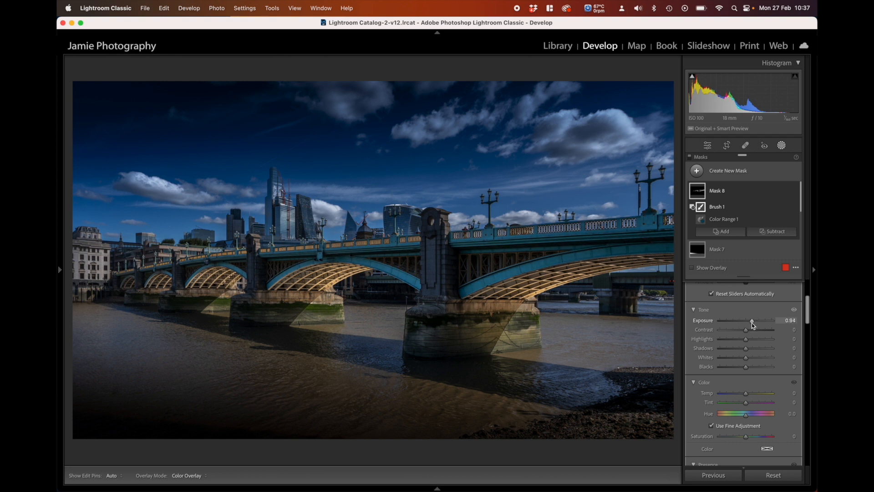
{"action": "left_click", "coordinate": [782, 321]}
{"action": "key", "text": "Return"}
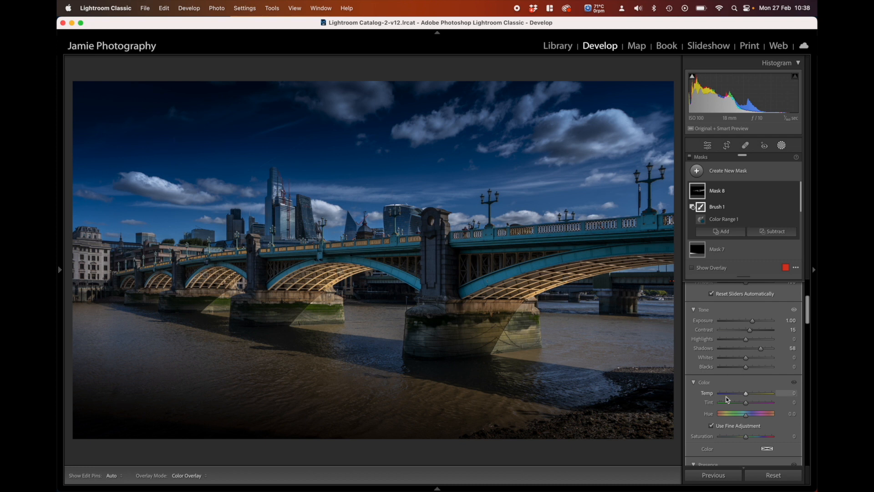
Intensify the teal bridge metalwork by setting Mask 8's Saturation to 25
{"action": "scroll", "coordinate": [746, 394], "scroll_direction": "down", "scroll_amount": 4}
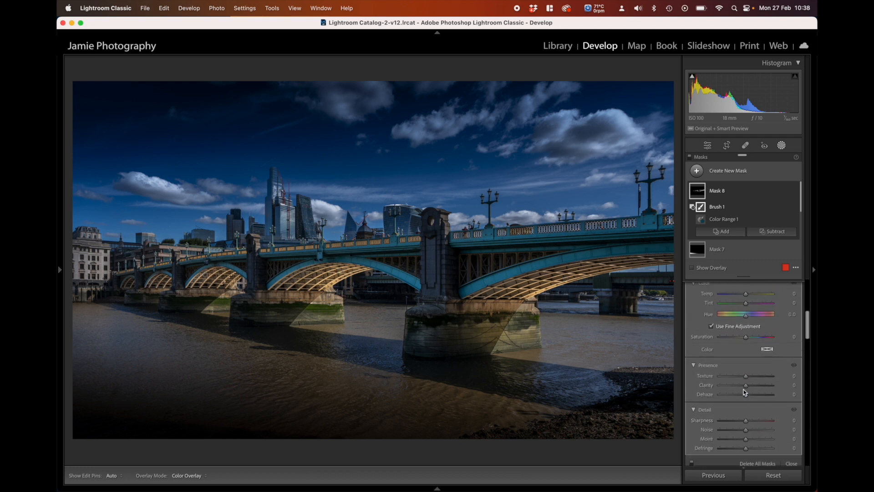
{"action": "left_click", "coordinate": [752, 355]}
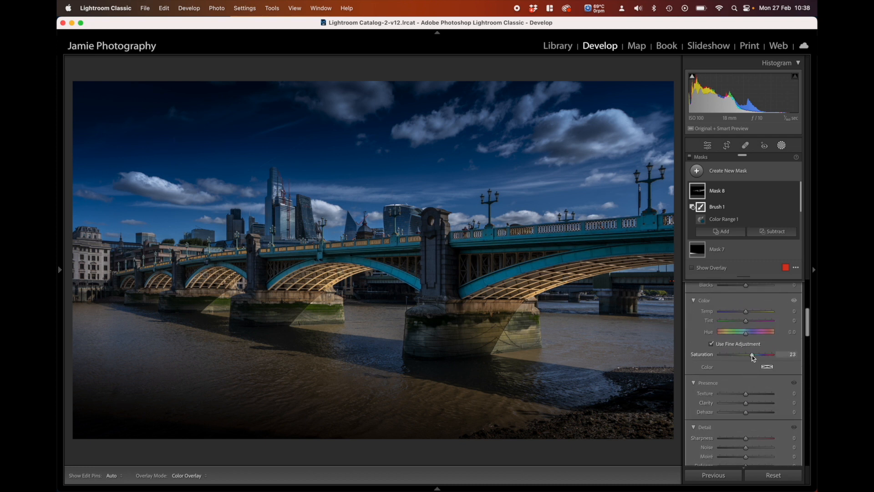
{"action": "left_click_drag", "start_coordinate": [753, 356], "coordinate": [754, 356]}
Create a radial gradient mask centred at the photo's right edge beside the lamp post, widened and tilted to reach the far-left skyline
{"action": "left_click", "coordinate": [723, 171]}
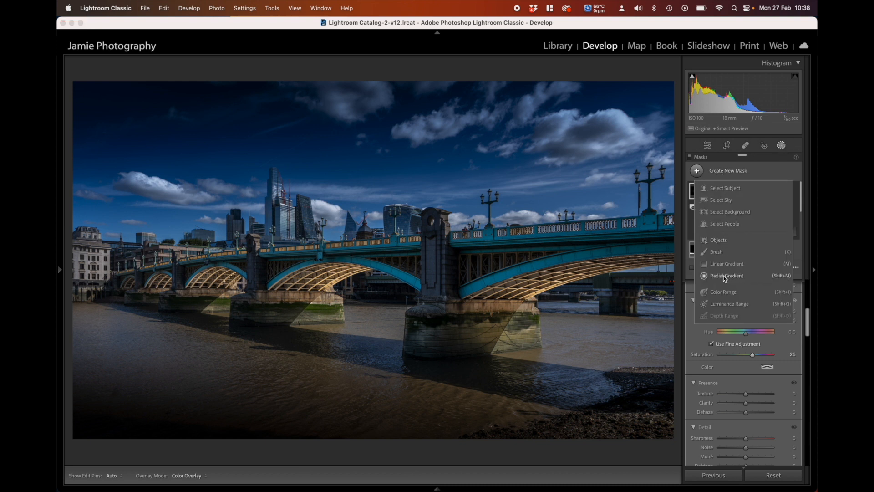
{"action": "left_click", "coordinate": [725, 276]}
{"action": "left_click_drag", "start_coordinate": [489, 127], "coordinate": [790, 220]}
{"action": "left_click_drag", "start_coordinate": [488, 130], "coordinate": [661, 159]}
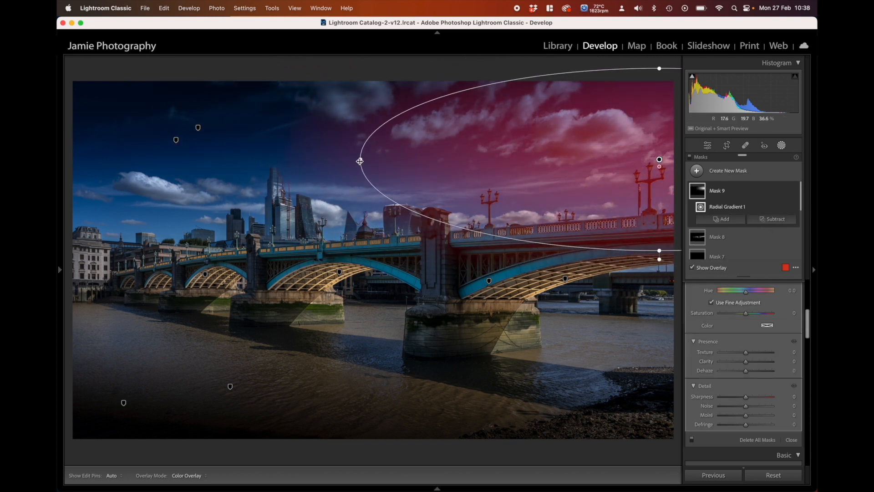
{"action": "left_click_drag", "start_coordinate": [355, 159], "coordinate": [447, 186]}
{"action": "left_click_drag", "start_coordinate": [363, 196], "coordinate": [136, 225]}
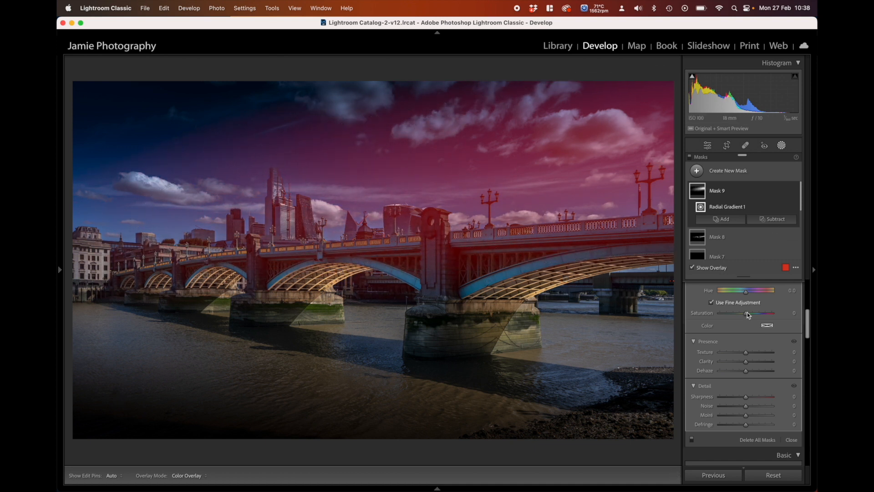
Set Mask 9's Exposure to 1.39, Highlights to -61 and Clarity to 25, with the mask overlay hidden
{"action": "scroll", "coordinate": [735, 362], "scroll_direction": "up", "scroll_amount": 5}
{"action": "scroll", "coordinate": [736, 362], "scroll_direction": "up", "scroll_amount": 4}
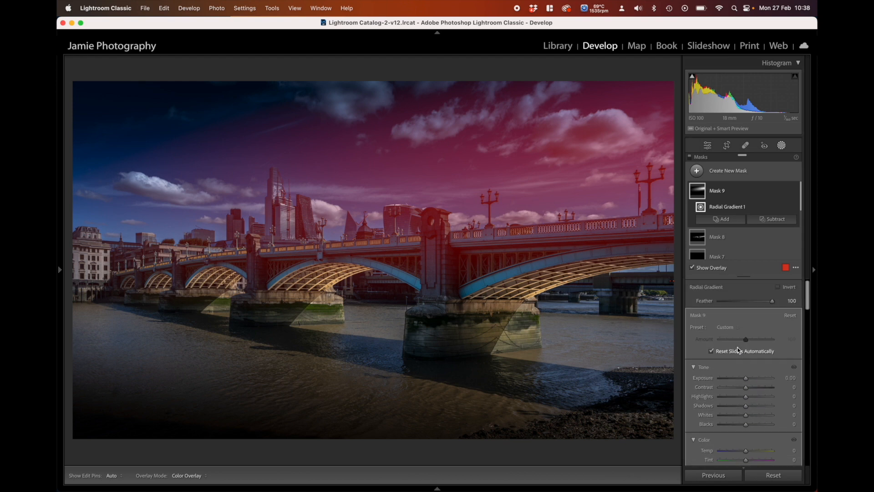
{"action": "key", "text": "o"}
{"action": "left_click_drag", "start_coordinate": [749, 382], "coordinate": [756, 382]}
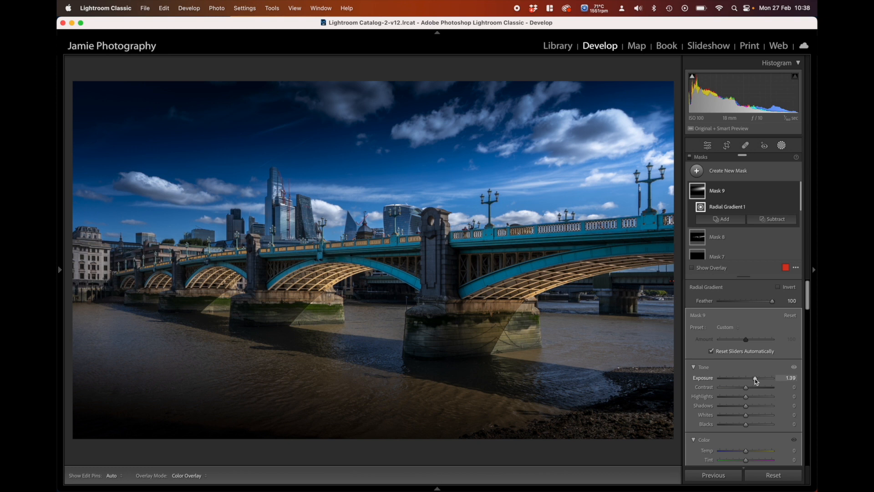
{"action": "left_click", "coordinate": [733, 399]}
{"action": "scroll", "coordinate": [749, 424], "scroll_direction": "down", "scroll_amount": 5}
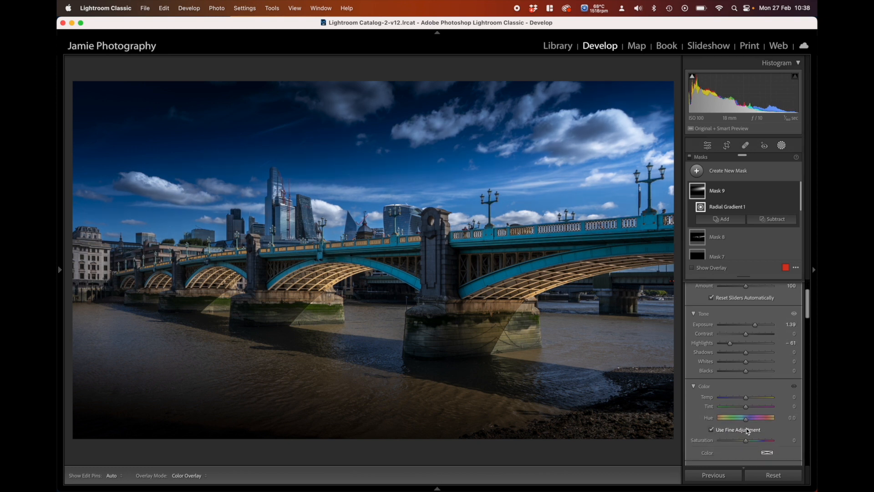
{"action": "left_click_drag", "start_coordinate": [746, 407], "coordinate": [753, 408]}
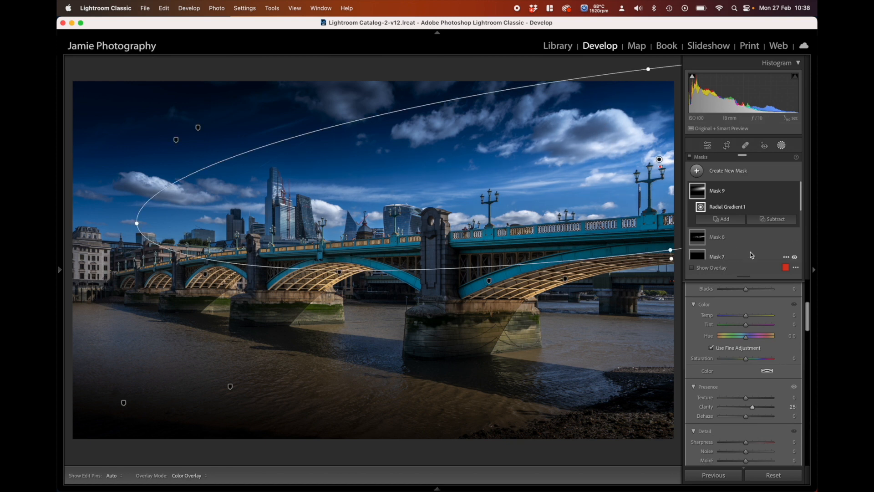
Warm the light in the radial gradient by setting Mask 9's Temp to 70, Tint to 10 and Saturation to 38
{"action": "scroll", "coordinate": [767, 324], "scroll_direction": "up", "scroll_amount": 5}
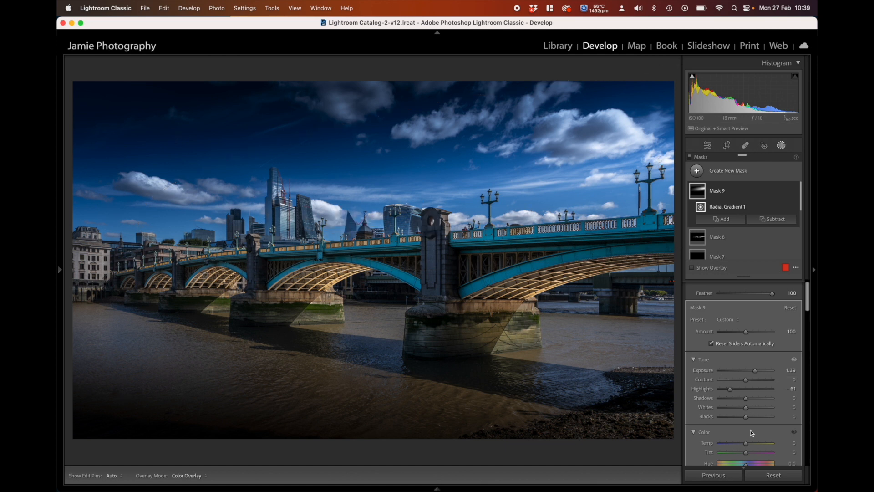
{"action": "left_click", "coordinate": [756, 443]}
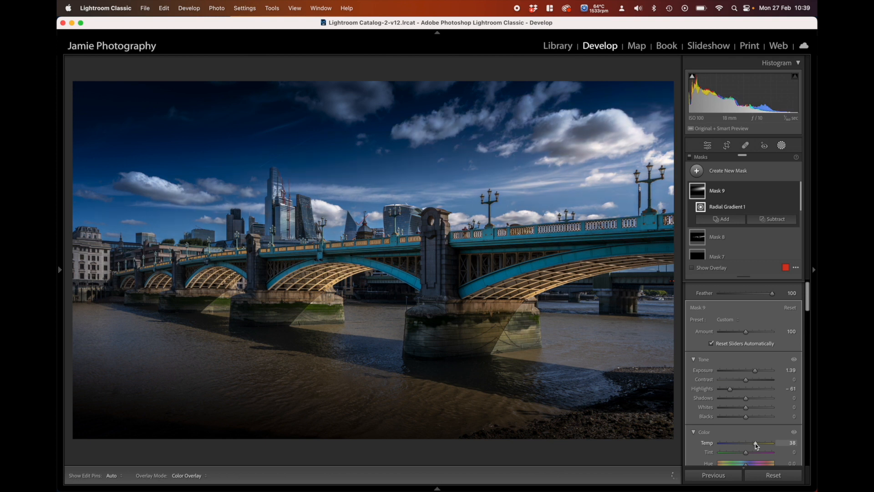
{"action": "left_click_drag", "start_coordinate": [758, 443], "coordinate": [764, 445]}
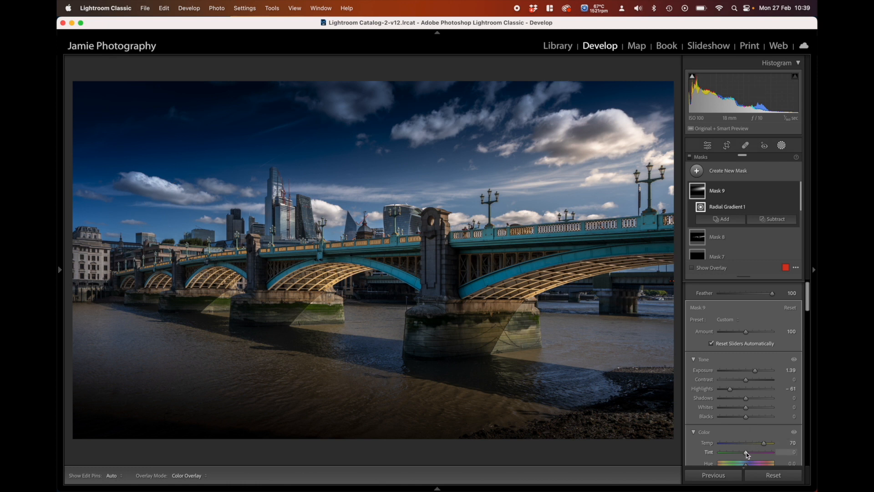
{"action": "left_click_drag", "start_coordinate": [747, 453], "coordinate": [749, 453]}
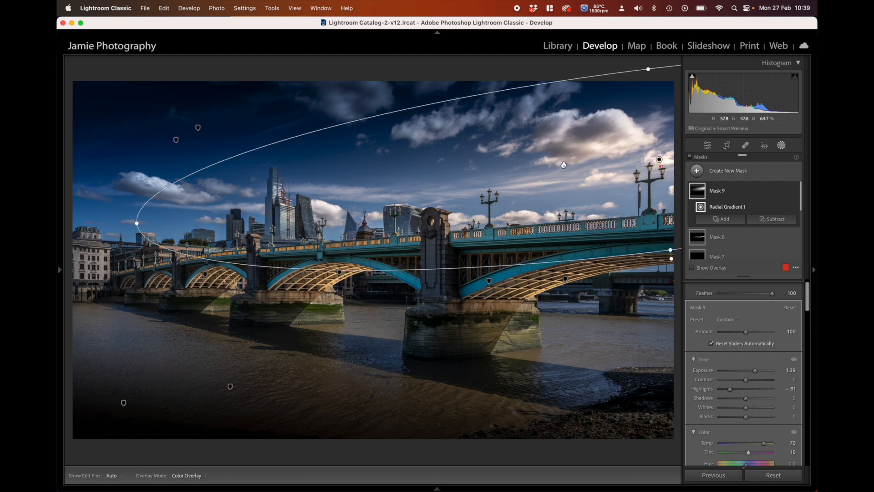
{"action": "scroll", "coordinate": [754, 400], "scroll_direction": "down", "scroll_amount": 5}
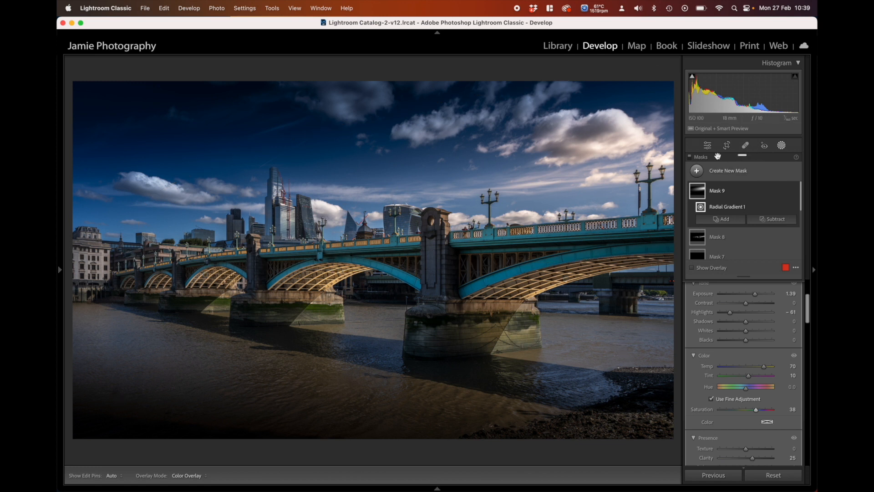
Leave masking and preview the whole photo in the Black & White treatment before returning it to Color
{"action": "left_click", "coordinate": [708, 147]}
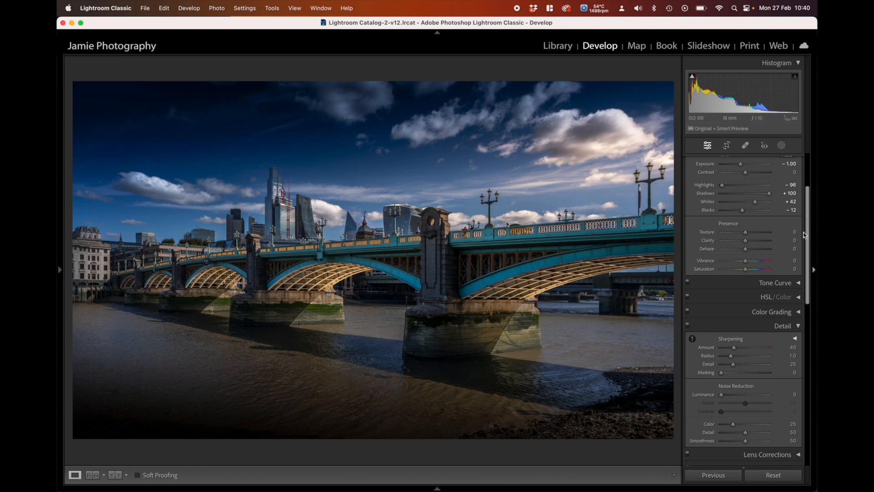
{"action": "scroll", "coordinate": [748, 180], "scroll_direction": "up", "scroll_amount": 4}
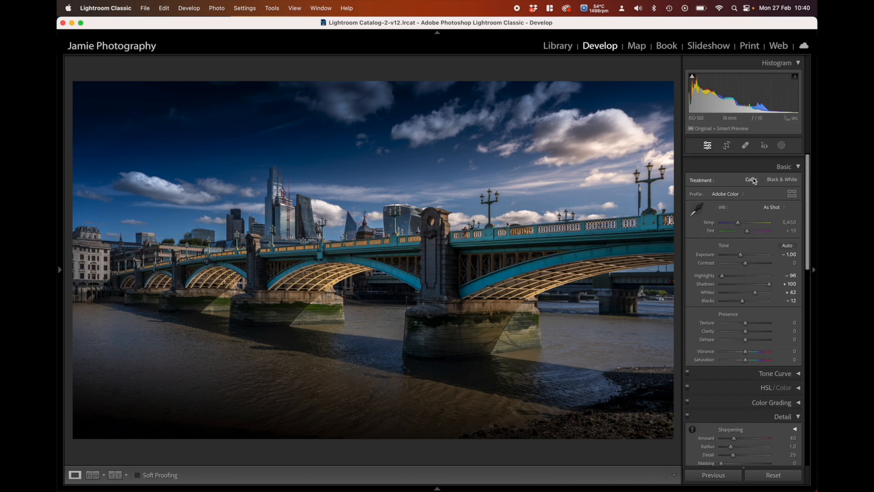
{"action": "left_click", "coordinate": [785, 174]}
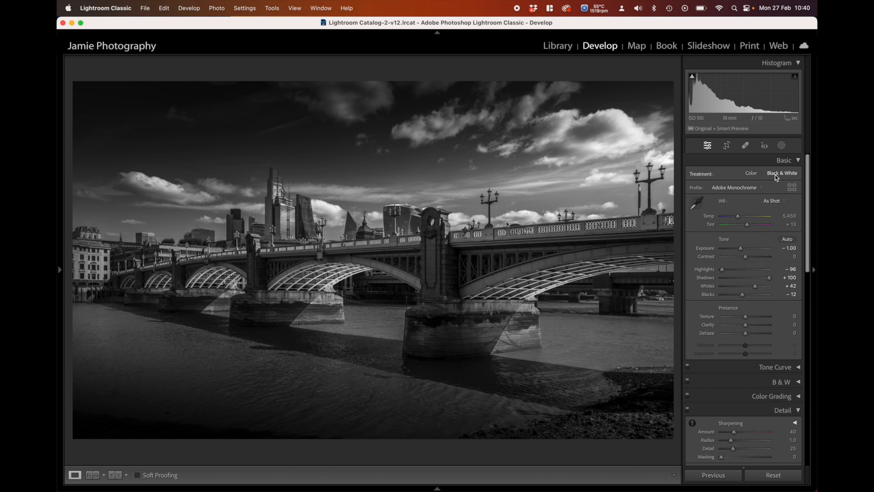
{"action": "left_click", "coordinate": [753, 175]}
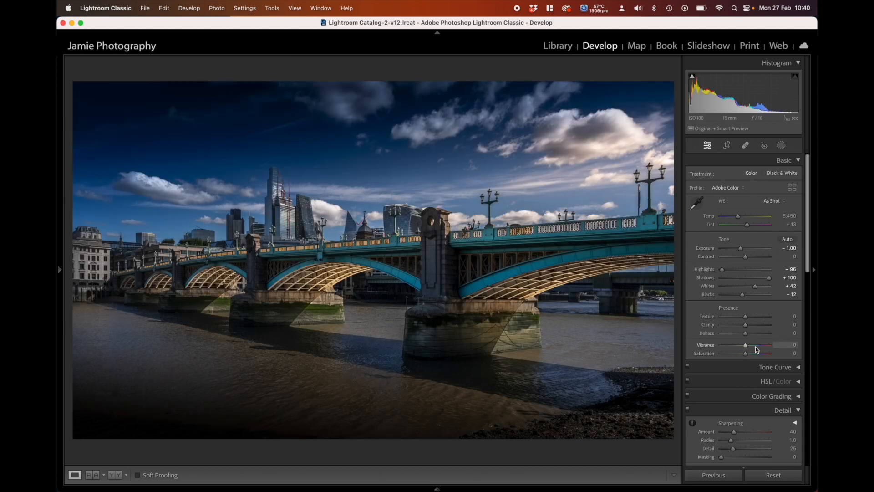
Set the photo's global Exposure to -0.50, Contrast +17, Texture +4, Clarity +19, Vibrance +40 and Saturation +25
{"action": "mouse_move", "coordinate": [747, 346]}
{"action": "left_mouse_down"}
{"action": "mouse_move", "coordinate": [757, 346]}
{"action": "mouse_move", "coordinate": [753, 355]}
{"action": "left_mouse_up"}
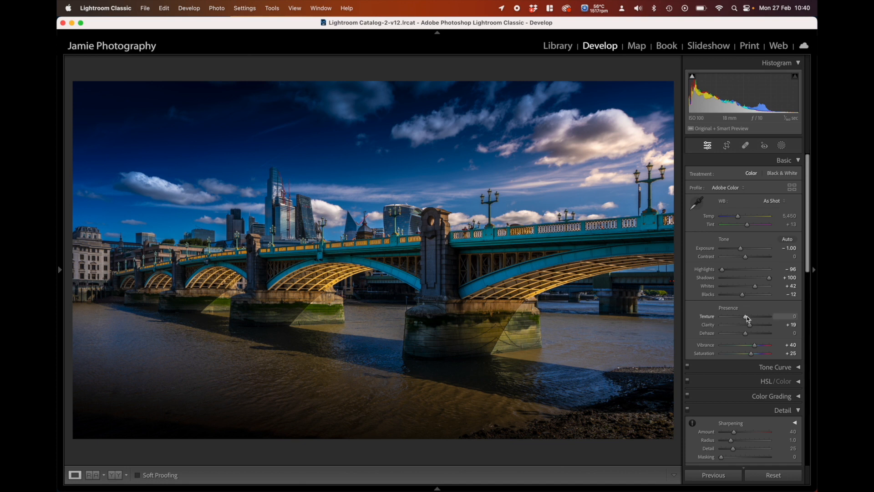
{"action": "left_click_drag", "start_coordinate": [747, 317], "coordinate": [747, 316]}
{"action": "left_click_drag", "start_coordinate": [746, 257], "coordinate": [745, 250]}
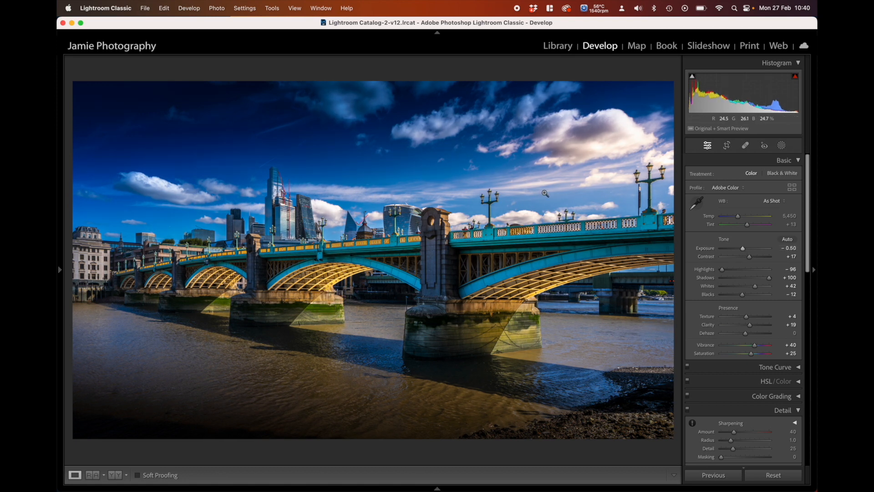
Convert the photo to Black & White and set Highlights to -100, Contrast to +33, Clarity to +40 and Texture to 0
{"action": "left_click", "coordinate": [783, 173]}
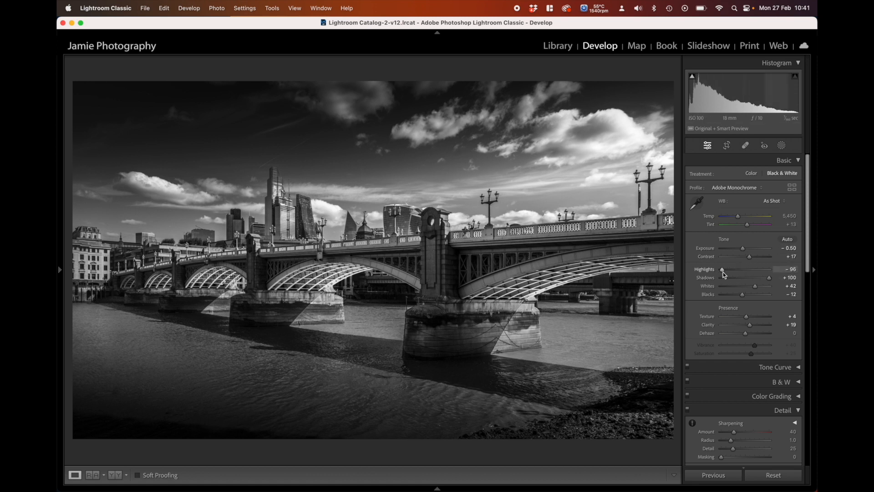
{"action": "left_click_drag", "start_coordinate": [723, 270], "coordinate": [718, 271]}
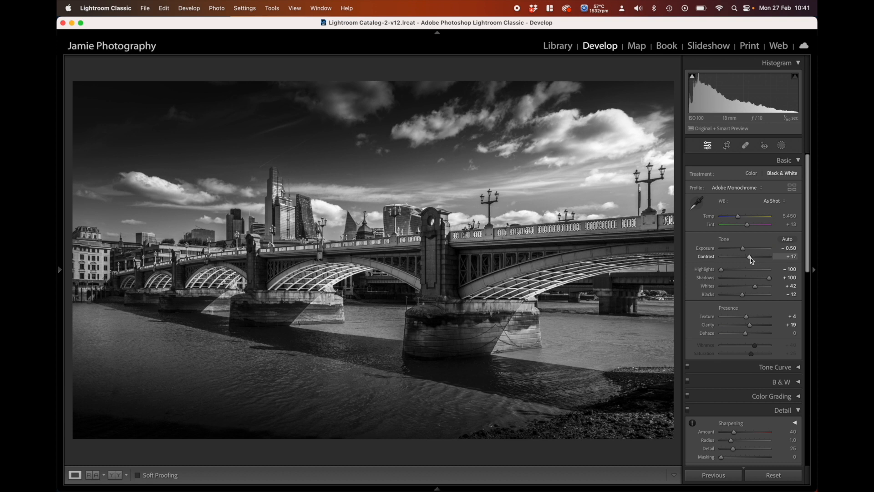
{"action": "left_click_drag", "start_coordinate": [752, 259], "coordinate": [755, 258]}
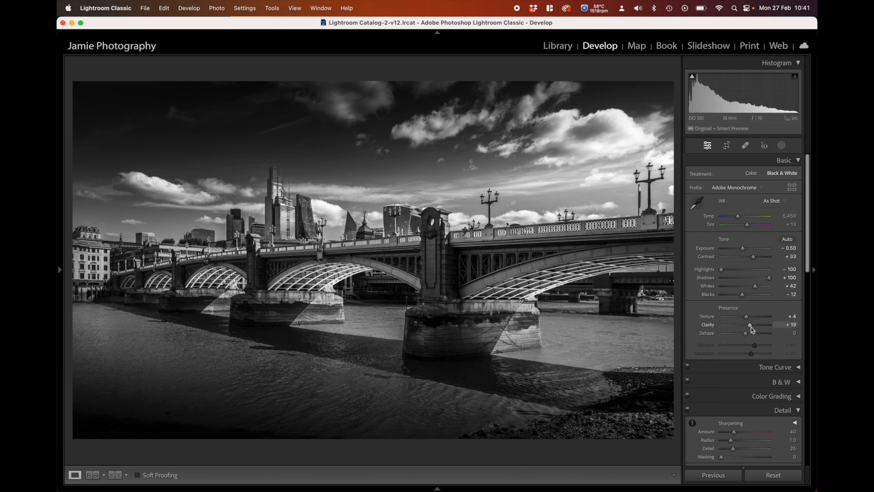
{"action": "left_click_drag", "start_coordinate": [750, 325], "coordinate": [756, 327]}
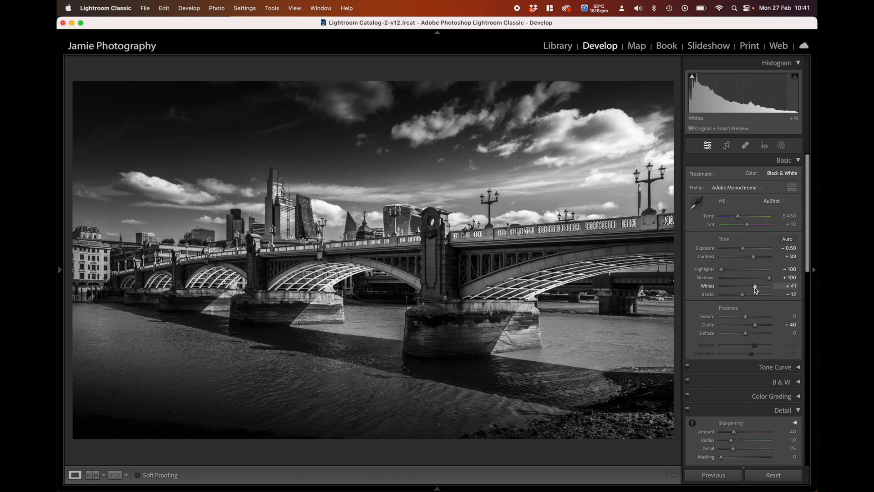
Refine the black-and-white tone by setting Whites to +35, Exposure to -0.15 and Contrast to +40
{"action": "left_click_drag", "start_coordinate": [756, 290], "coordinate": [755, 291]}
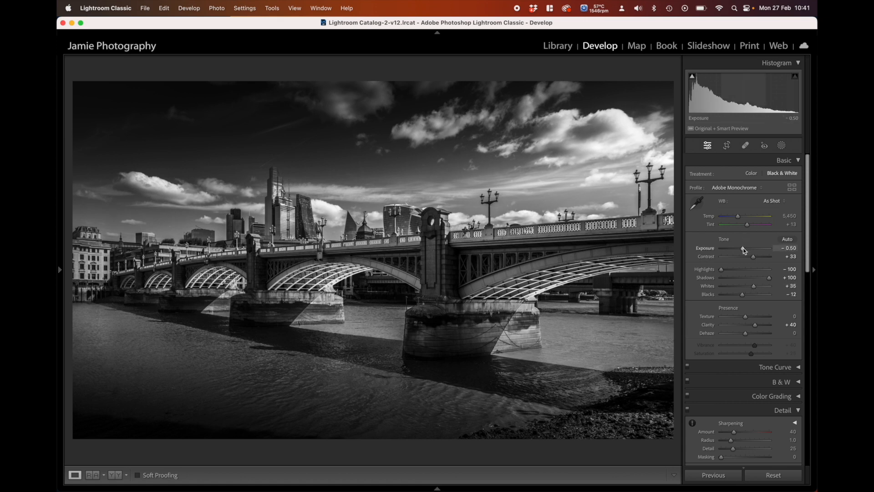
{"action": "left_click_drag", "start_coordinate": [745, 251], "coordinate": [746, 251]}
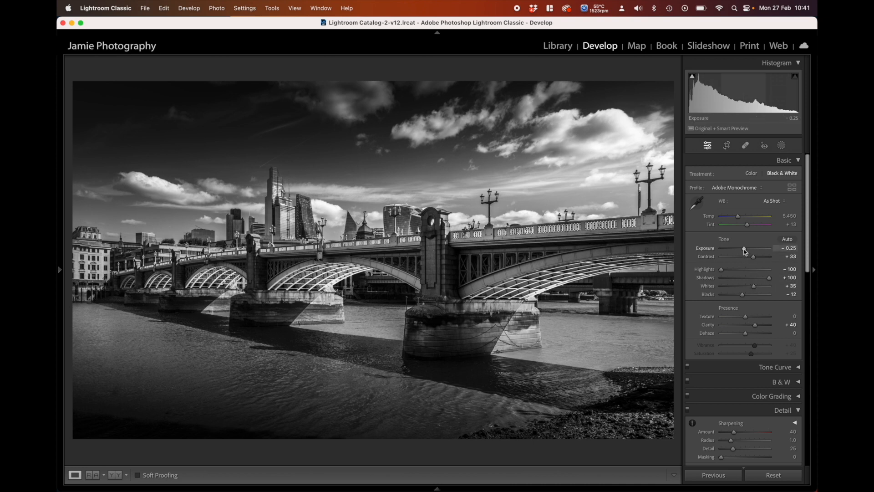
{"action": "left_click_drag", "start_coordinate": [745, 251], "coordinate": [747, 253]}
{"action": "double_click", "coordinate": [747, 253]}
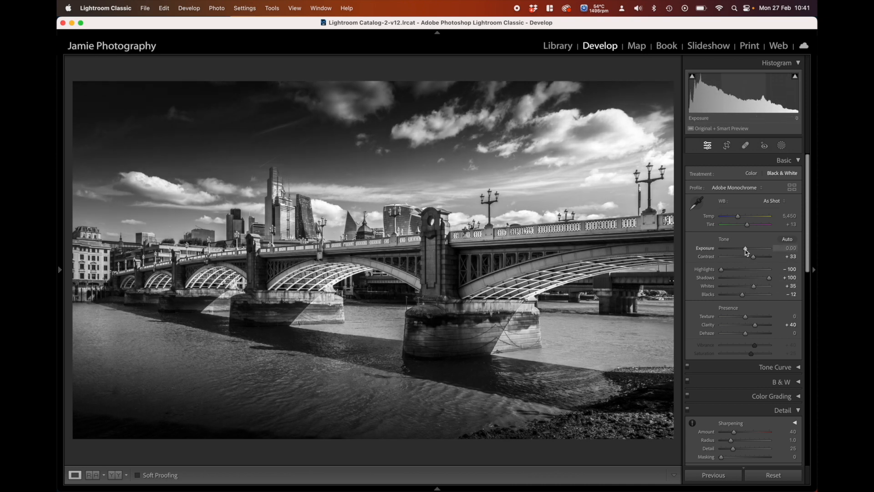
{"action": "left_click_drag", "start_coordinate": [747, 253], "coordinate": [745, 252]}
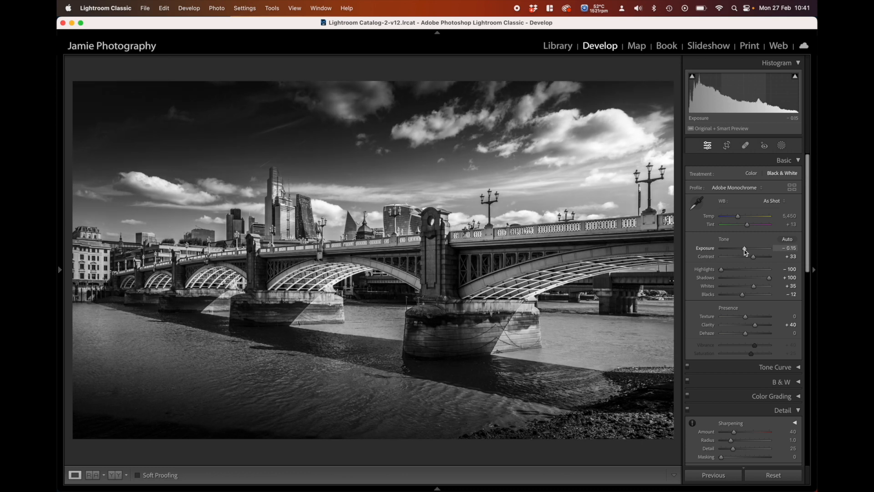
{"action": "left_click_drag", "start_coordinate": [746, 258], "coordinate": [755, 257]}
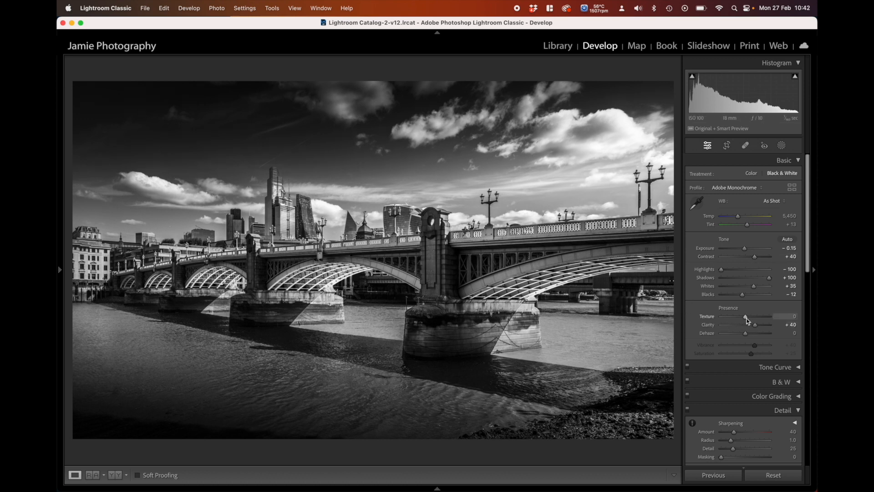
Create a new brush mask and set its Texture to 4 and Clarity to 38
{"action": "scroll", "coordinate": [749, 347], "scroll_direction": "down", "scroll_amount": 3}
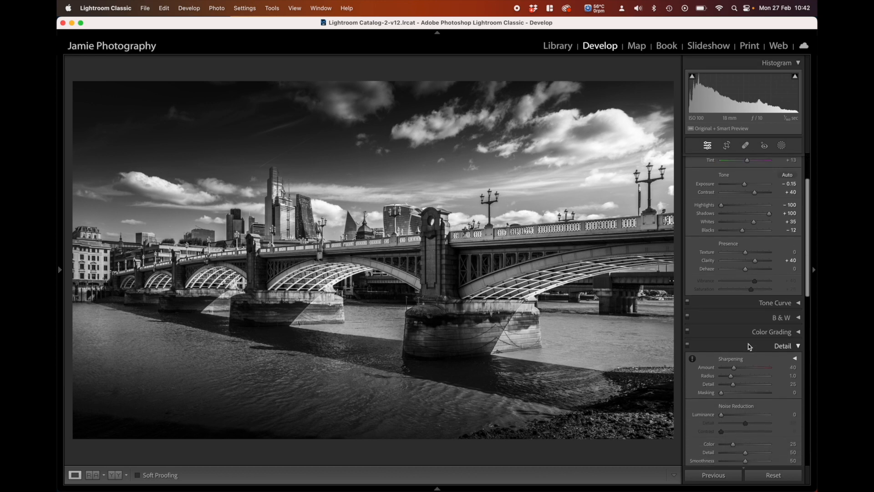
{"action": "scroll", "coordinate": [748, 345], "scroll_direction": "up", "scroll_amount": 2}
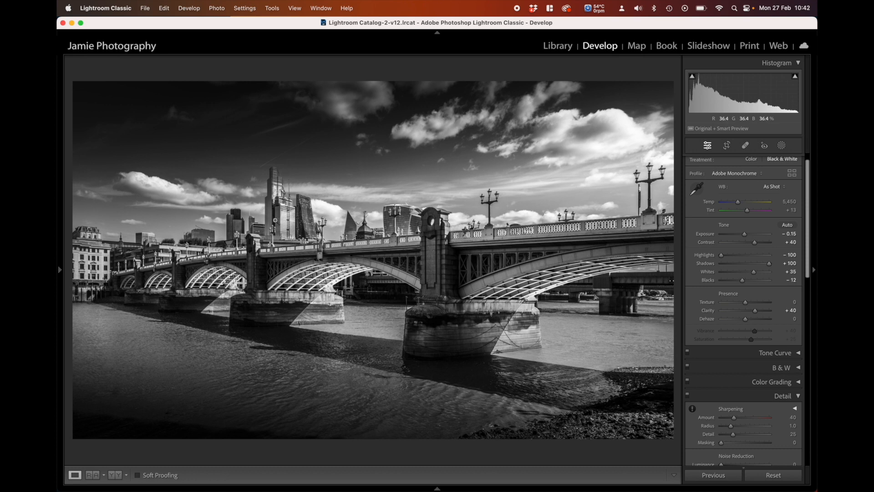
{"action": "left_click", "coordinate": [782, 146]}
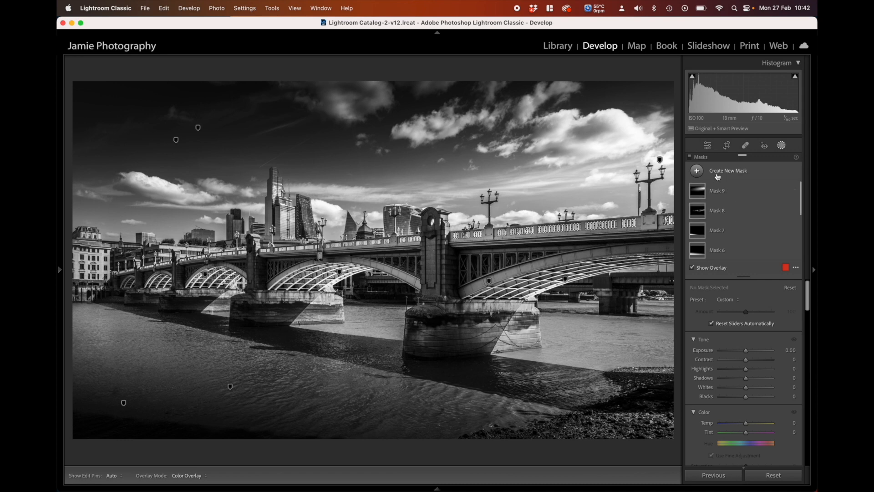
{"action": "left_click", "coordinate": [716, 173]}
{"action": "left_click", "coordinate": [717, 252]}
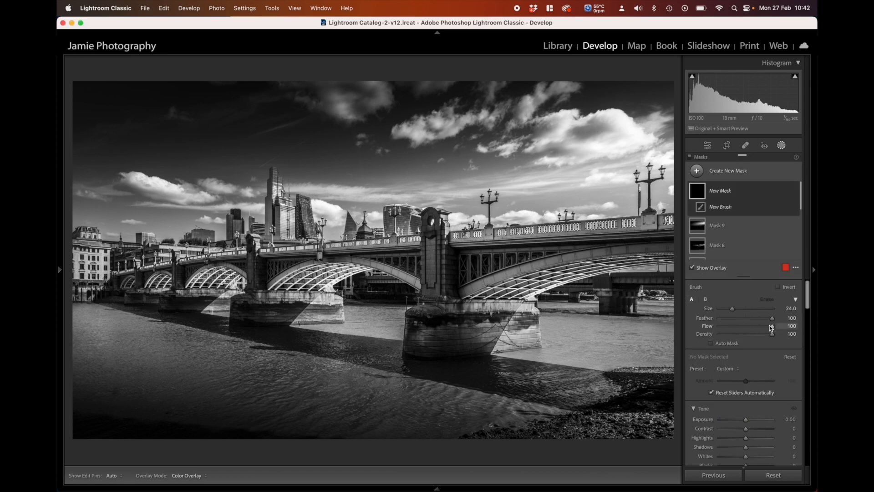
{"action": "scroll", "coordinate": [750, 374], "scroll_direction": "down", "scroll_amount": 6}
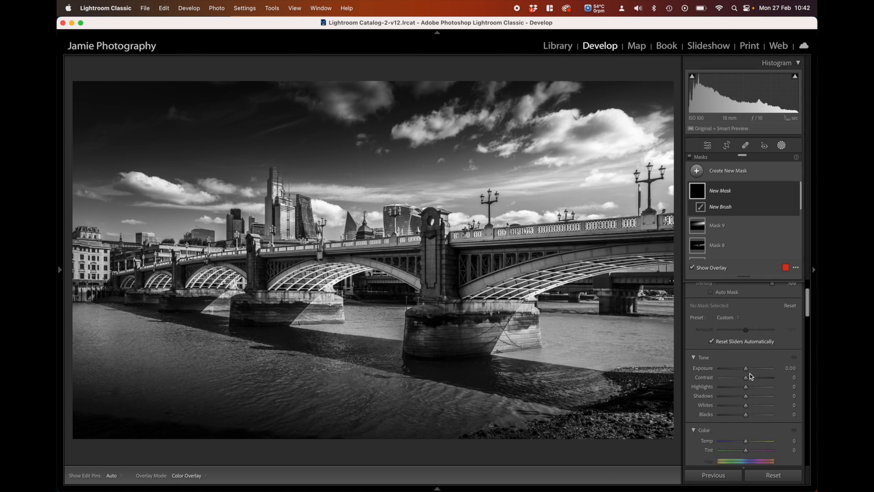
{"action": "scroll", "coordinate": [748, 370], "scroll_direction": "down", "scroll_amount": 2}
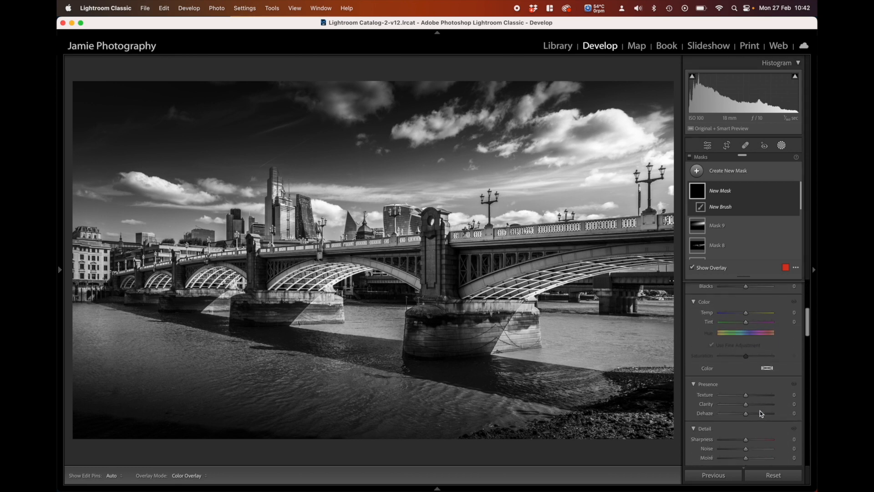
{"action": "left_click", "coordinate": [758, 405]}
{"action": "left_click_drag", "start_coordinate": [757, 405], "coordinate": [747, 397]}
Paint the new brush mask along the bridge and skyline with the mask overlay off, and toggle the edit pins to check it
{"action": "key", "text": "h"}
{"action": "mouse_move", "coordinate": [604, 206]}
{"action": "left_mouse_down"}
{"action": "mouse_move", "coordinate": [670, 189]}
{"action": "mouse_move", "coordinate": [656, 170]}
{"action": "mouse_move", "coordinate": [642, 182]}
{"action": "mouse_move", "coordinate": [660, 194]}
{"action": "left_mouse_up"}
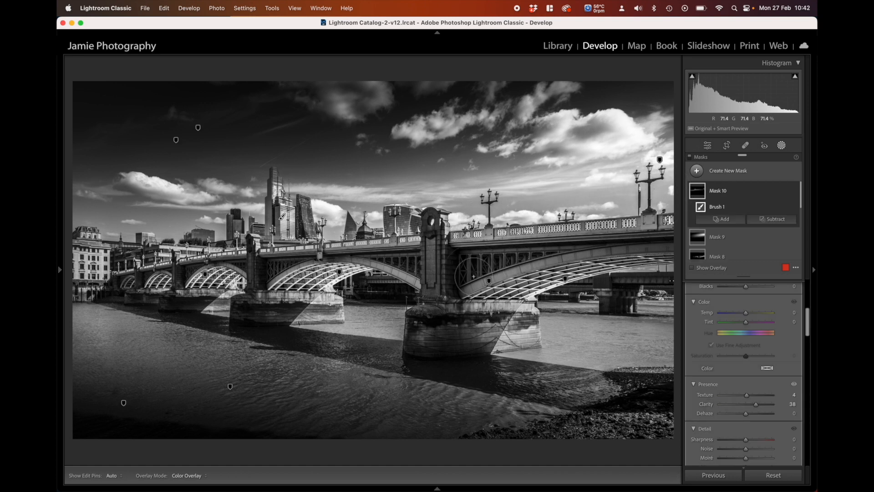
{"action": "key", "text": "h"}
{"action": "key", "text": "h"}
{"action": "key", "text": "h"}
{"action": "key", "text": "h"}
{"action": "key", "text": "h"}
{"action": "key", "text": "h"}
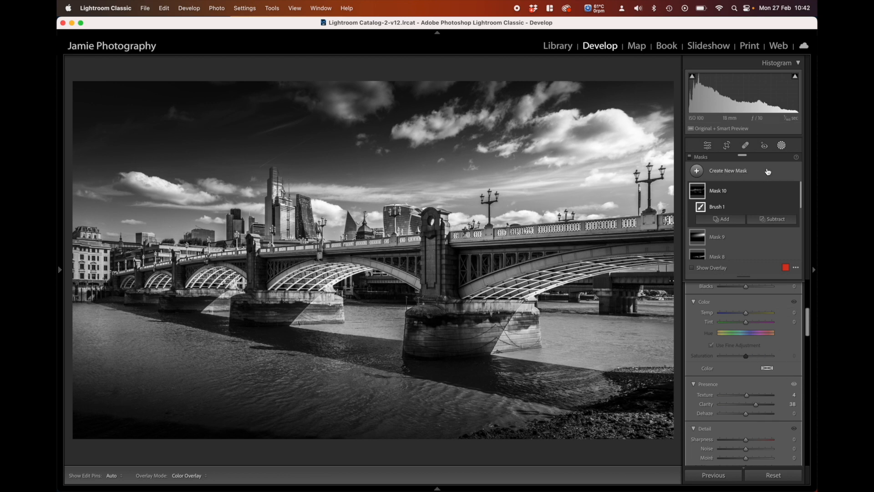
Leave masking and set Luminance noise reduction to 10, Sharpening Amount to 50 and Sharpening Masking to 32
{"action": "left_click", "coordinate": [782, 145]}
{"action": "scroll", "coordinate": [756, 237], "scroll_direction": "down", "scroll_amount": 5}
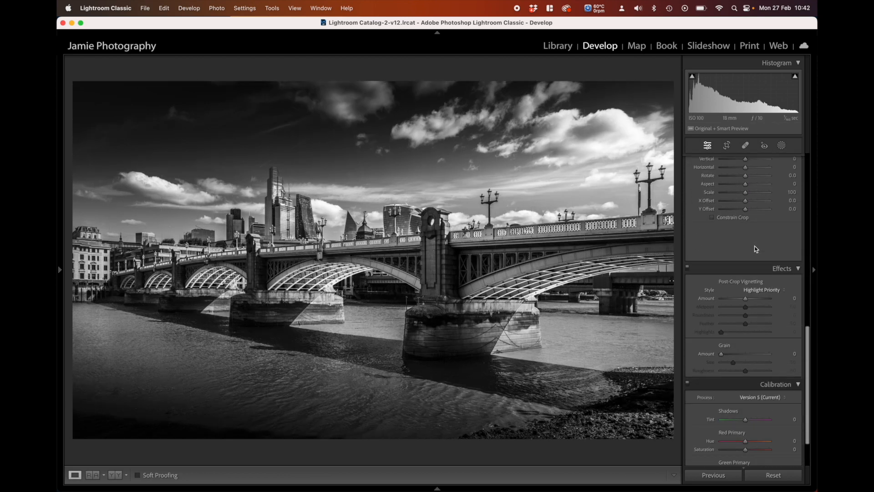
{"action": "scroll", "coordinate": [755, 246], "scroll_direction": "up", "scroll_amount": 5}
{"action": "scroll", "coordinate": [755, 248], "scroll_direction": "up", "scroll_amount": 5}
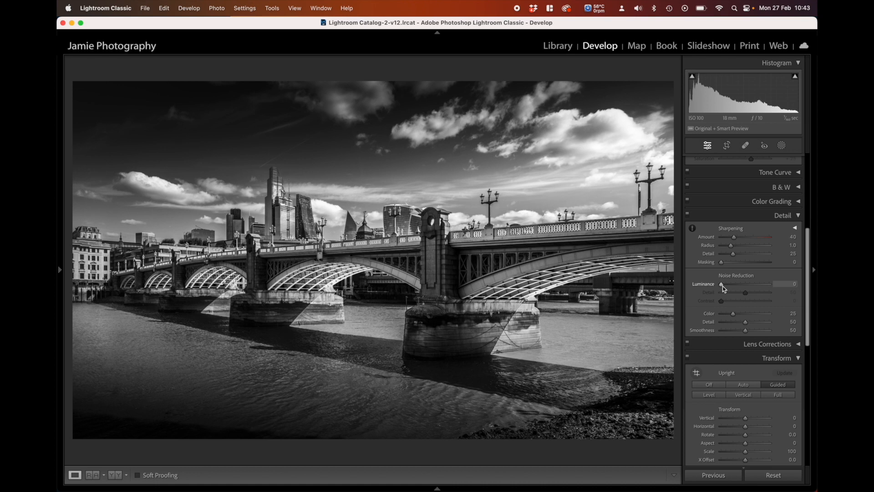
{"action": "left_click_drag", "start_coordinate": [723, 286], "coordinate": [722, 285]}
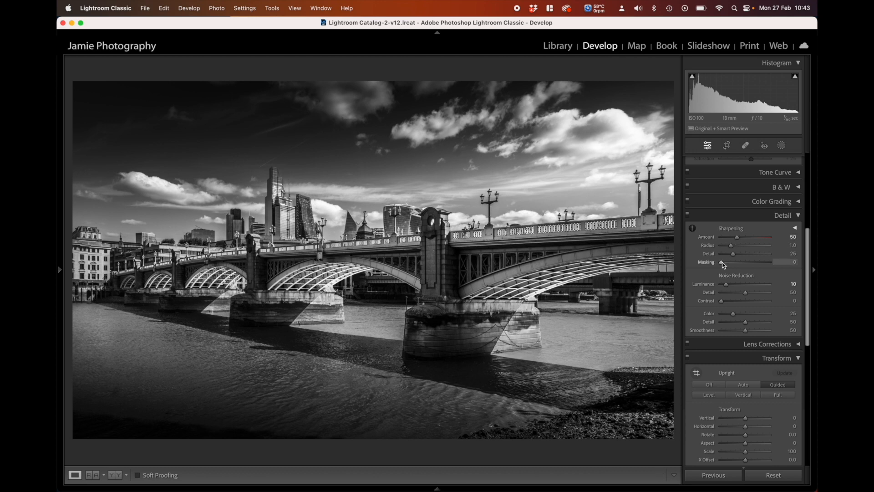
{"action": "left_click_drag", "start_coordinate": [723, 264], "coordinate": [739, 263]}
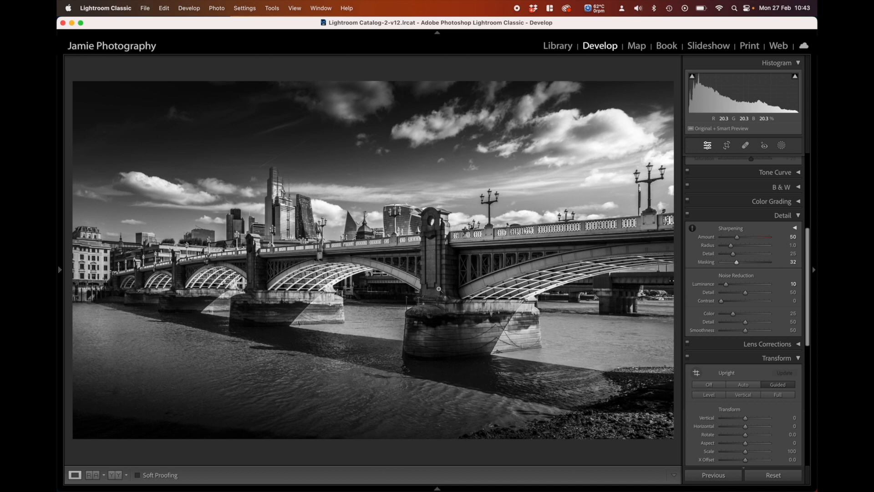
View the sky above the skyscrapers at 100% and set up the Heal tool with Feather 100 and Size 27
{"action": "mouse_move", "coordinate": [61, 269]}
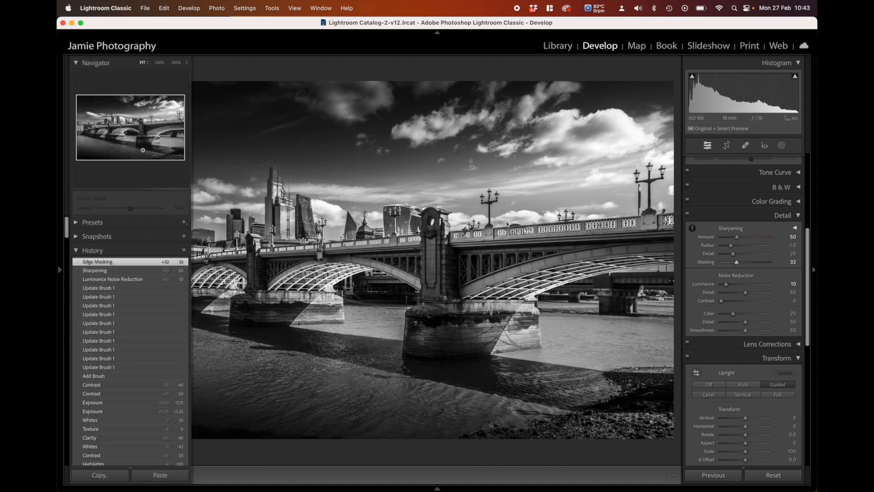
{"action": "left_click", "coordinate": [159, 63]}
{"action": "left_click", "coordinate": [485, 122]}
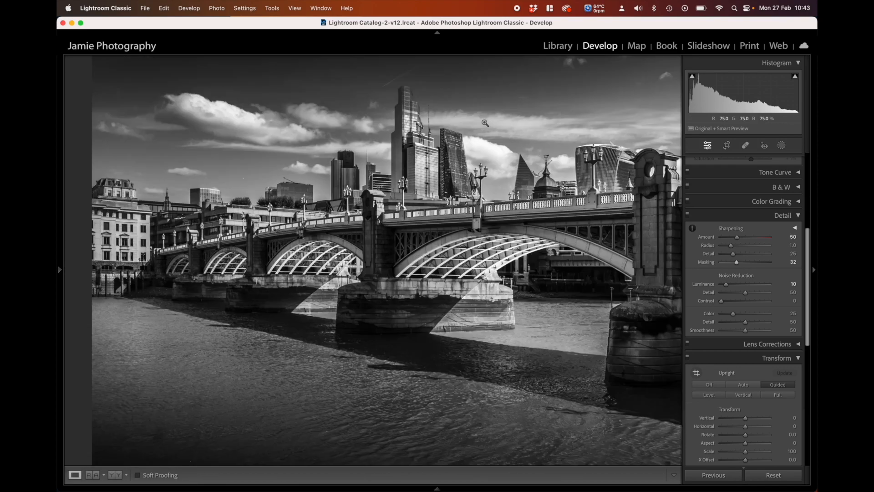
{"action": "left_click_drag", "start_coordinate": [413, 137], "coordinate": [399, 249]}
{"action": "left_click", "coordinate": [400, 249]}
{"action": "left_click", "coordinate": [280, 211]}
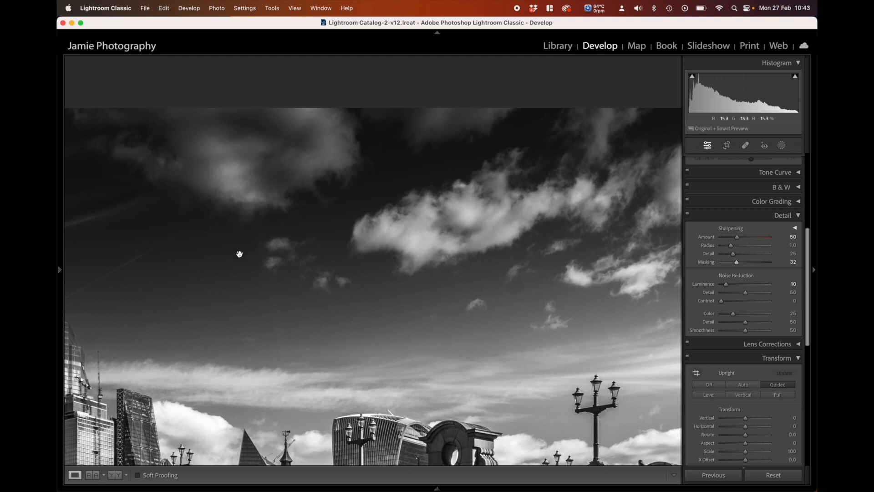
{"action": "left_click_drag", "start_coordinate": [238, 254], "coordinate": [535, 217]}
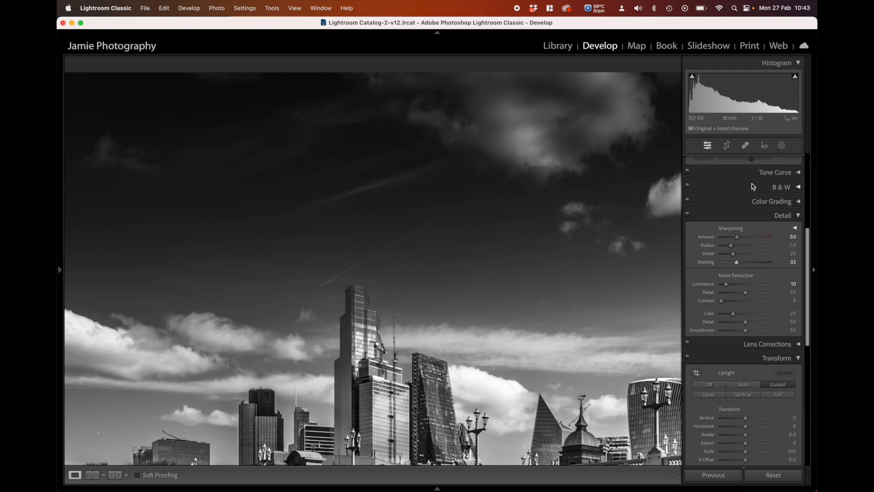
{"action": "left_click", "coordinate": [745, 145]}
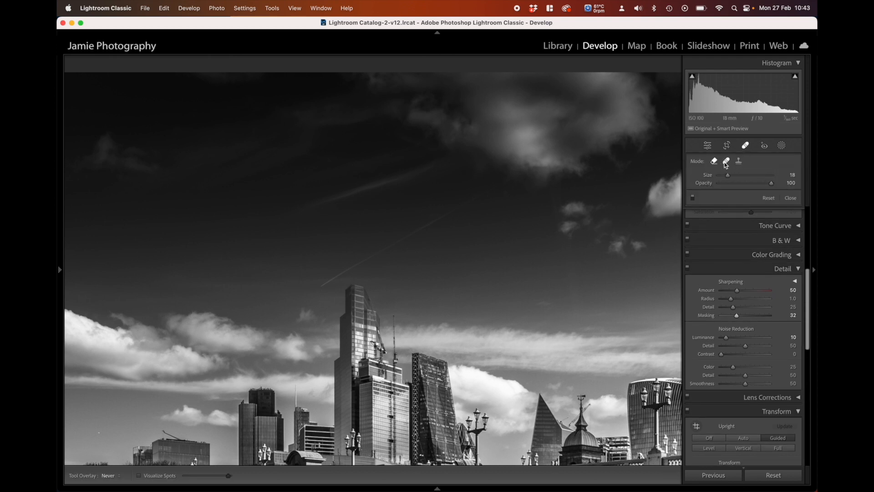
{"action": "left_click", "coordinate": [726, 164]}
{"action": "left_click", "coordinate": [732, 184]}
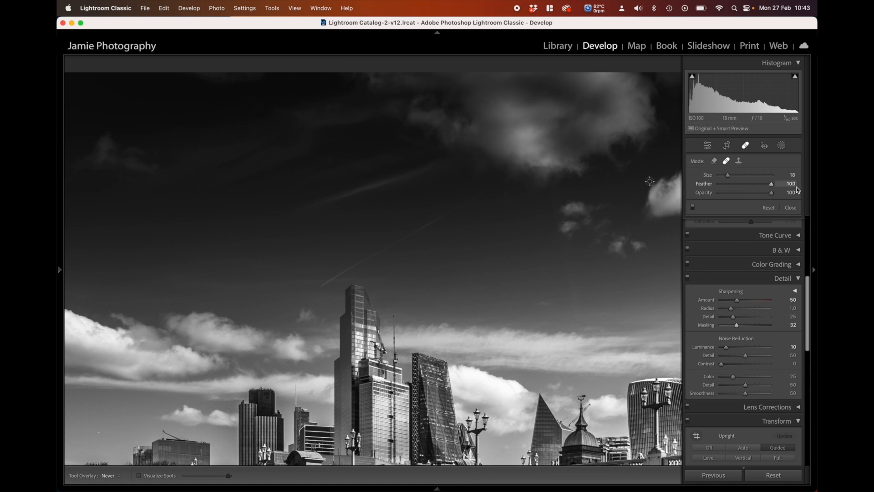
{"action": "double_click", "coordinate": [733, 184]}
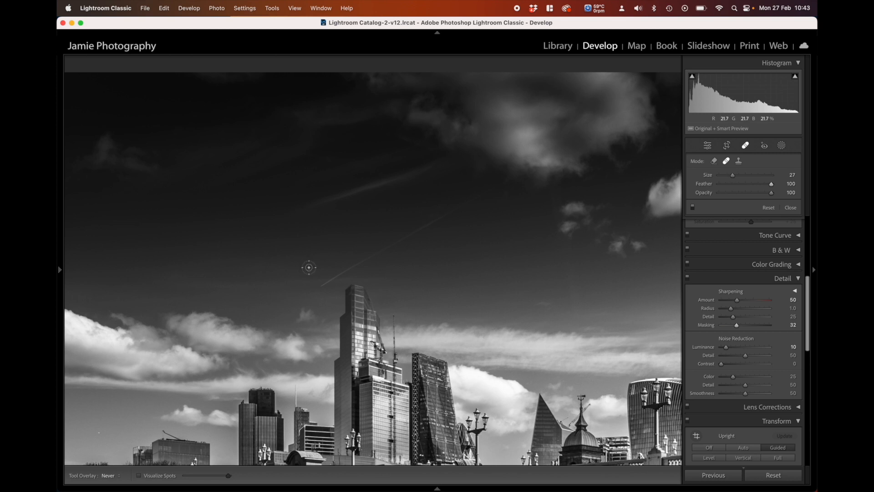
Try to heal the thin vapour trail above the tallest tower at Size 35, and undo that heal
{"action": "scroll", "coordinate": [310, 279], "scroll_direction": "up", "scroll_amount": 3}
{"action": "scroll", "coordinate": [320, 286], "scroll_direction": "down", "scroll_amount": 1}
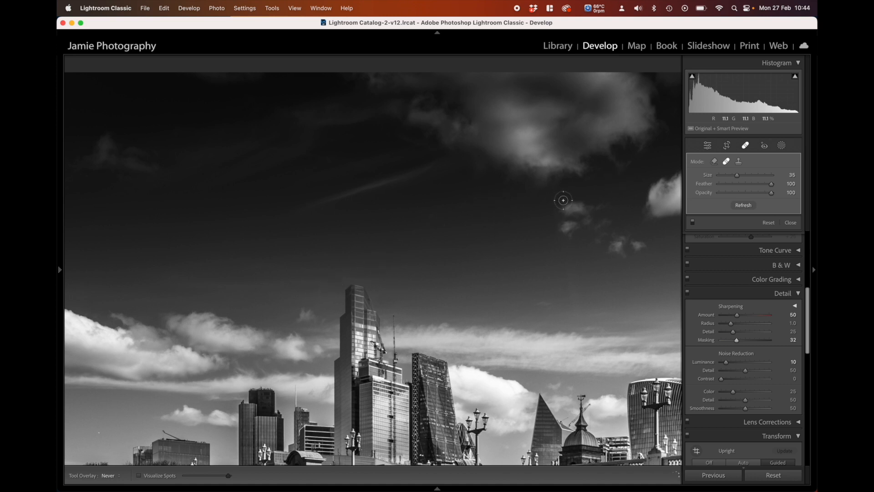
{"action": "key", "text": "super+z"}
{"action": "key", "text": "super+z"}
{"action": "key", "text": "Delete"}
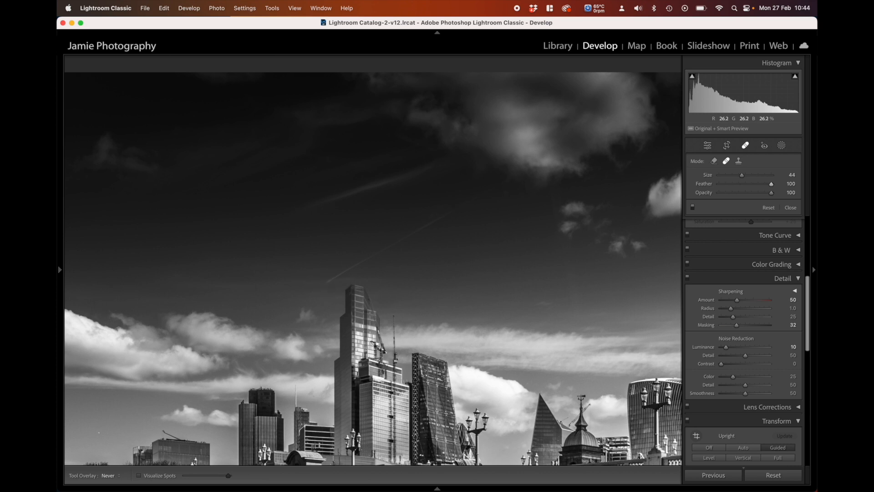
Heal the thin vapour trail above the tallest tower with a Size 43 brush and return to the whole-photo view
{"action": "left_click", "coordinate": [505, 184]}
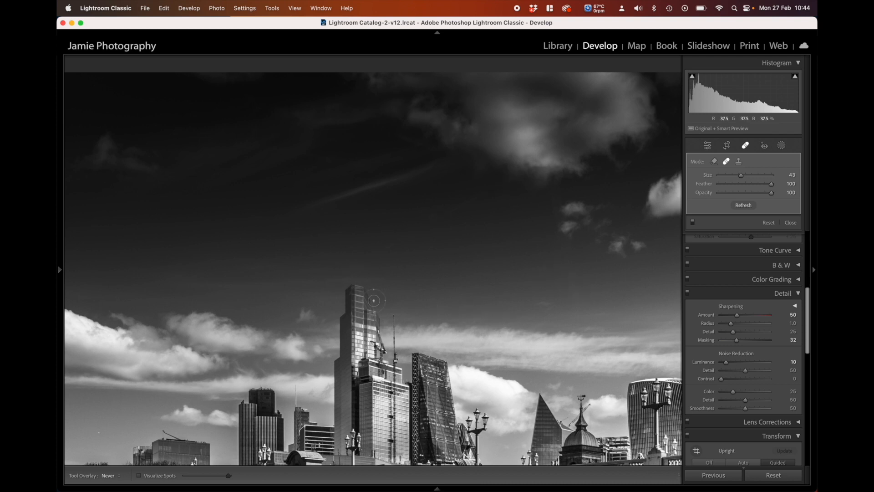
{"action": "mouse_move", "coordinate": [59, 269]}
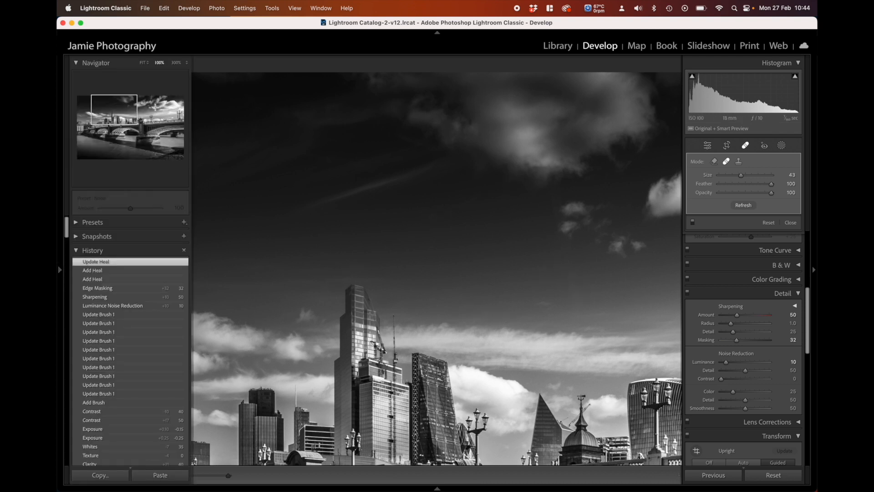
{"action": "left_click", "coordinate": [143, 62]}
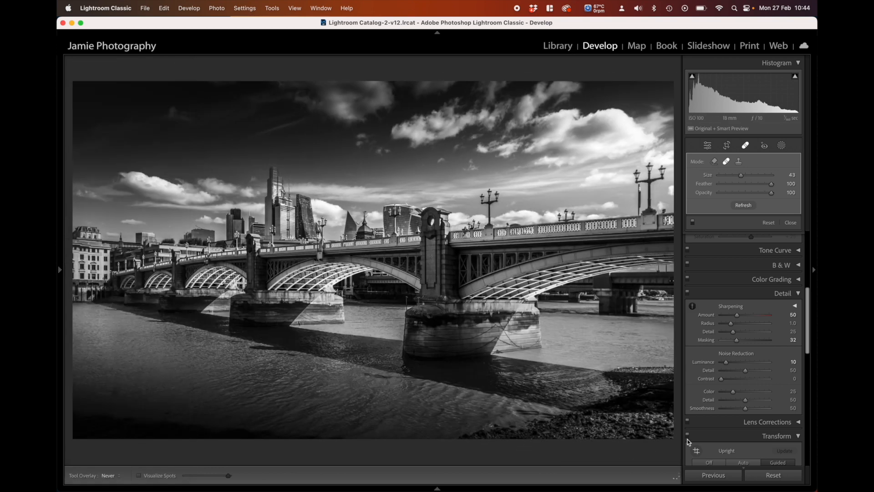
Add a Post-Crop Vignette with Amount -15 and Feather 100
{"action": "scroll", "coordinate": [742, 326], "scroll_direction": "down", "scroll_amount": 10}
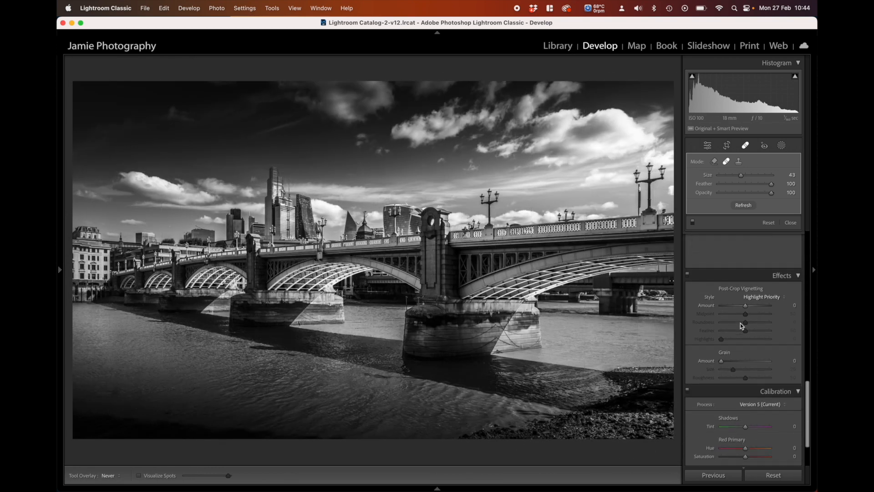
{"action": "scroll", "coordinate": [754, 296], "scroll_direction": "up", "scroll_amount": 2}
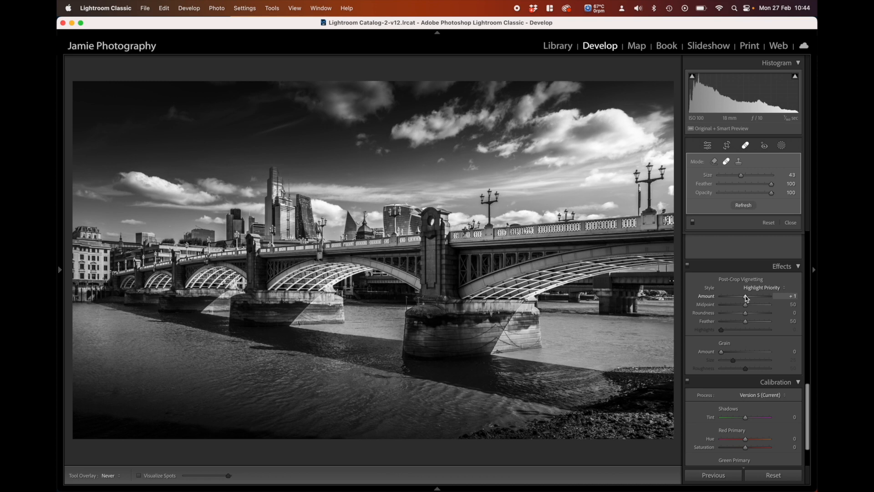
{"action": "left_click_drag", "start_coordinate": [745, 297], "coordinate": [744, 299]}
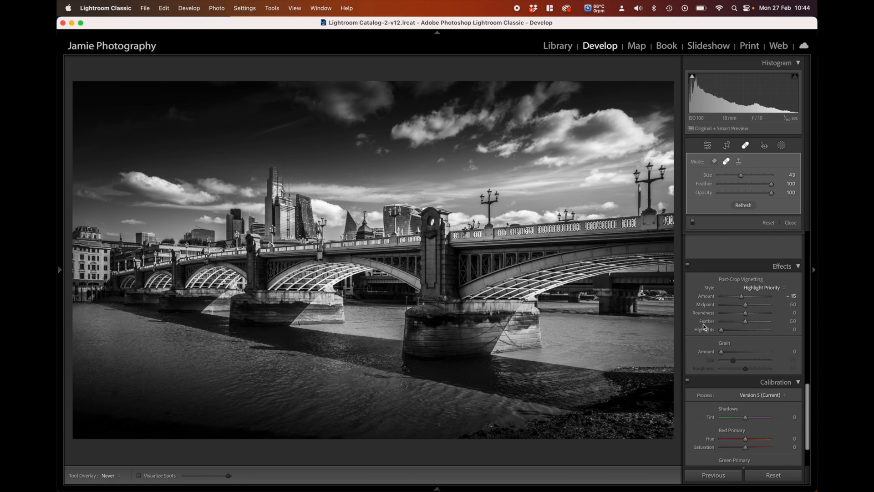
{"action": "left_click_drag", "start_coordinate": [714, 321], "coordinate": [816, 327]}
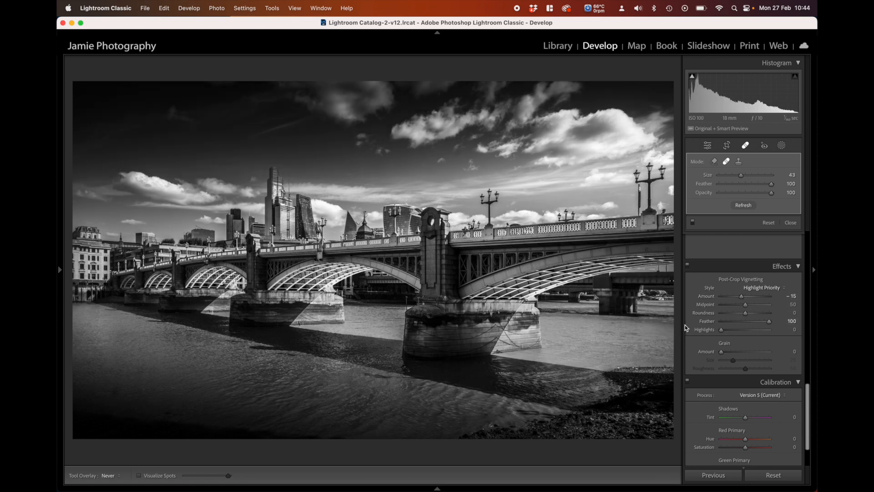
Leave healing and refine the global tone by setting Contrast to +25 and Exposure to -0.05
{"action": "scroll", "coordinate": [744, 319], "scroll_direction": "up", "scroll_amount": 4}
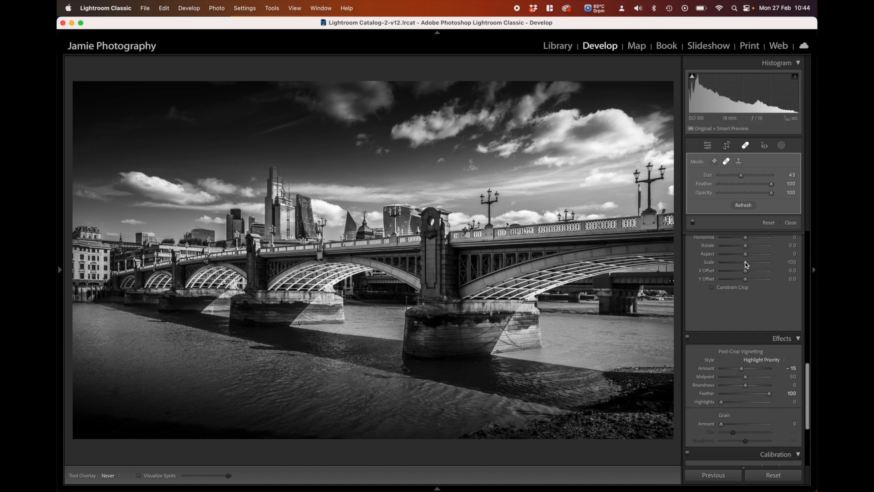
{"action": "left_click", "coordinate": [707, 145]}
{"action": "scroll", "coordinate": [737, 273], "scroll_direction": "up", "scroll_amount": 4}
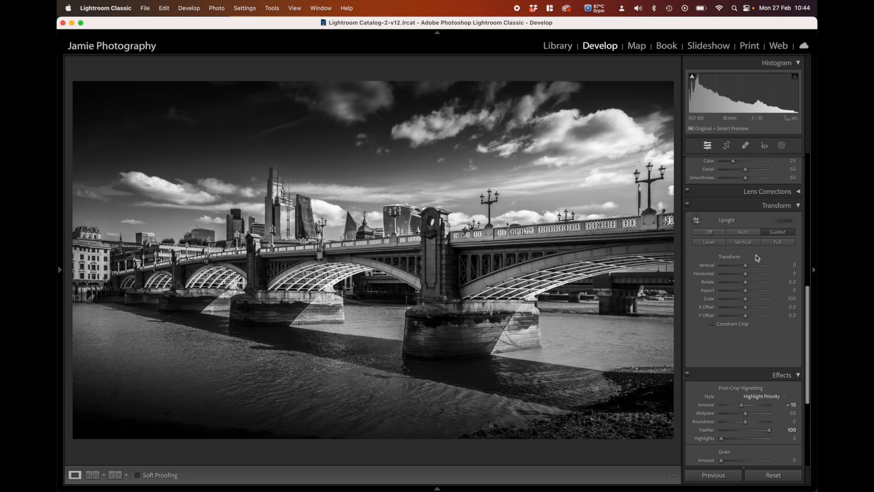
{"action": "scroll", "coordinate": [742, 259], "scroll_direction": "up", "scroll_amount": 6}
{"action": "scroll", "coordinate": [747, 266], "scroll_direction": "down", "scroll_amount": 1}
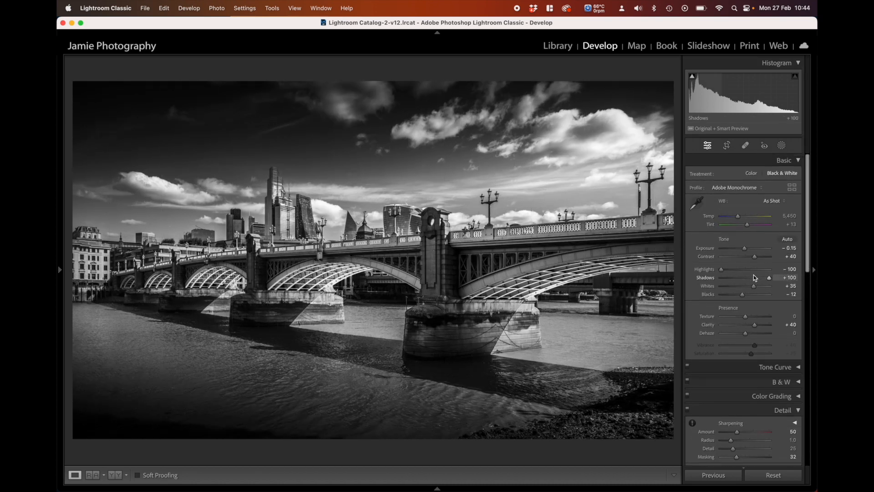
{"action": "left_click_drag", "start_coordinate": [755, 258], "coordinate": [753, 257]}
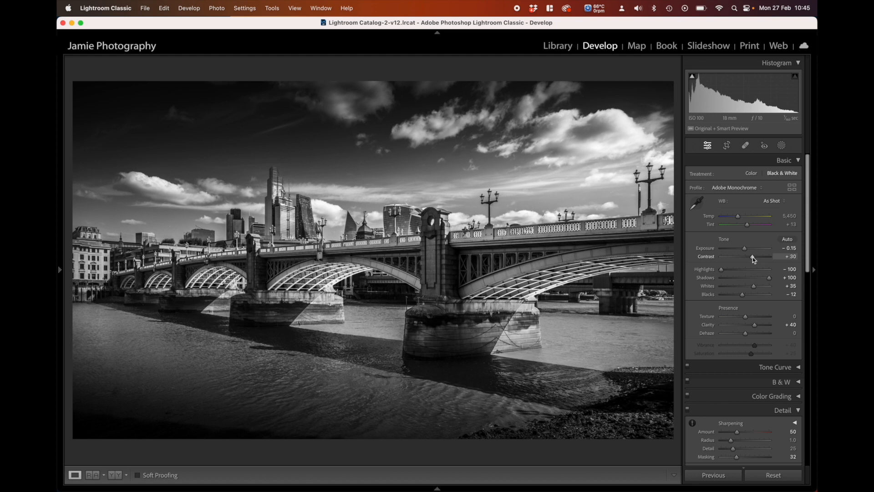
{"action": "left_click_drag", "start_coordinate": [752, 259], "coordinate": [752, 258]}
{"action": "left_click_drag", "start_coordinate": [752, 256], "coordinate": [751, 257]}
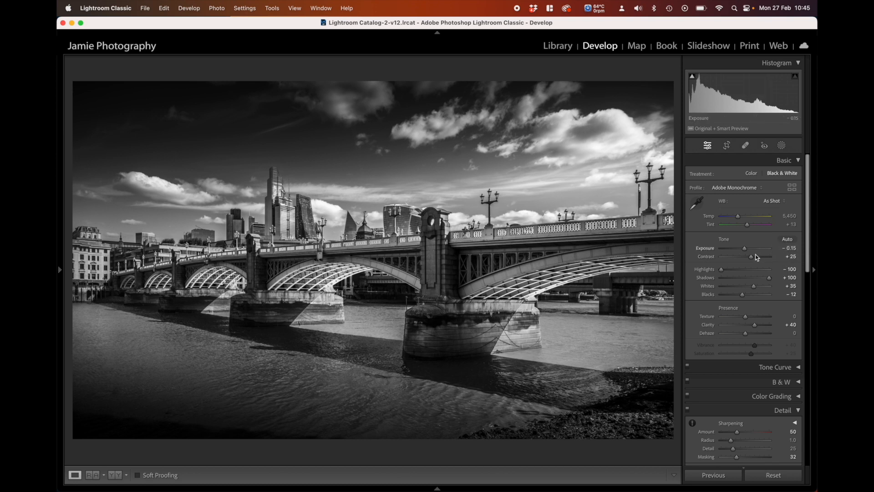
{"action": "double_click", "coordinate": [745, 249]}
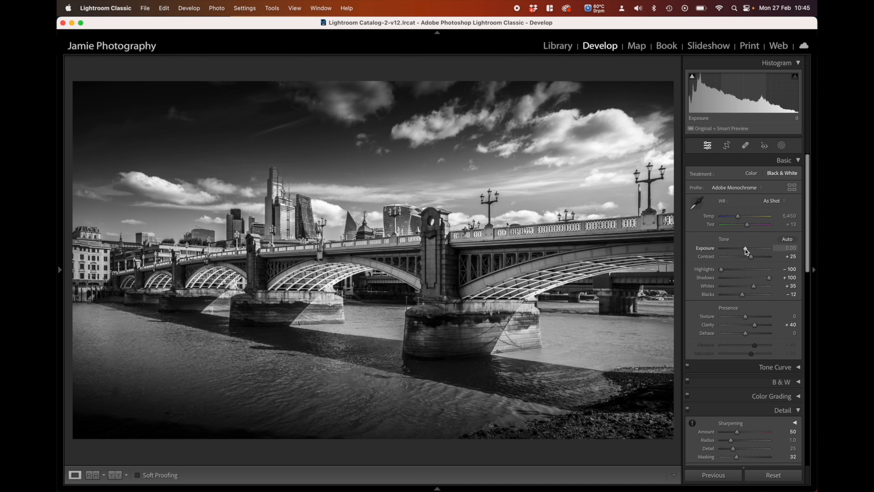
{"action": "left_click_drag", "start_coordinate": [746, 250], "coordinate": [745, 250]}
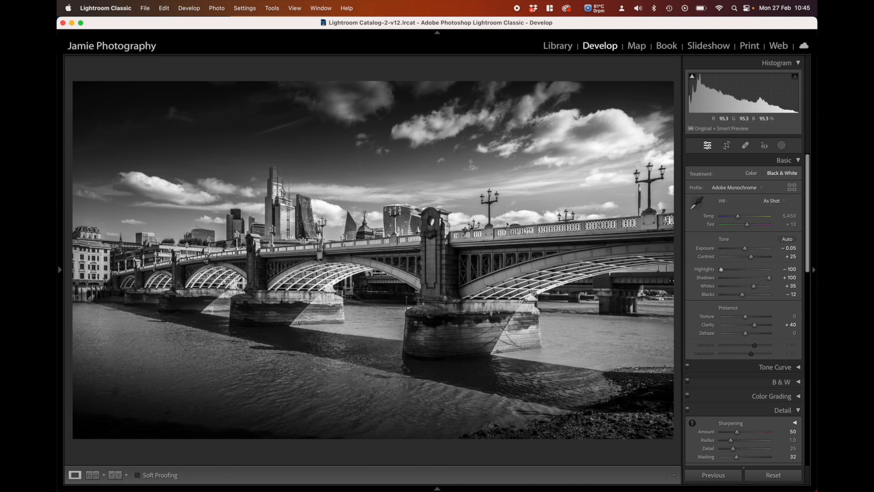
Add a large radial gradient mask centred near the bridge's right end, widened and tilted to cover the bridge and bright clouds
{"action": "left_click", "coordinate": [780, 147]}
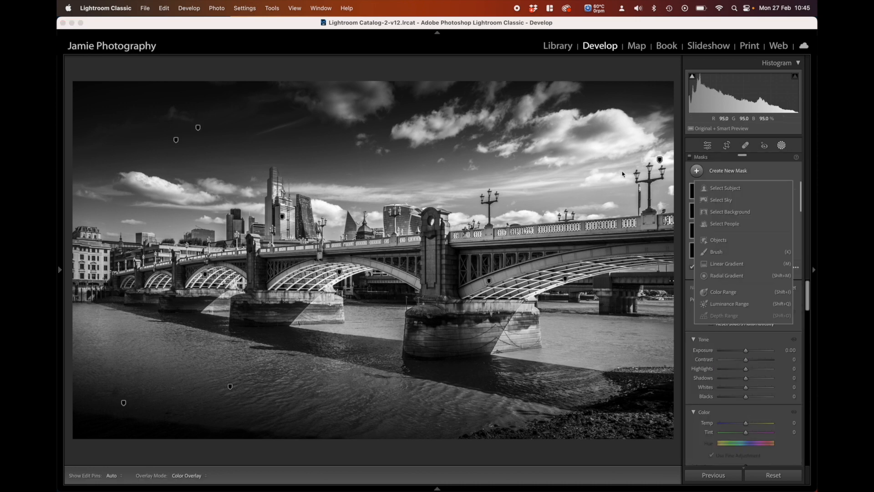
{"action": "left_click", "coordinate": [727, 275]}
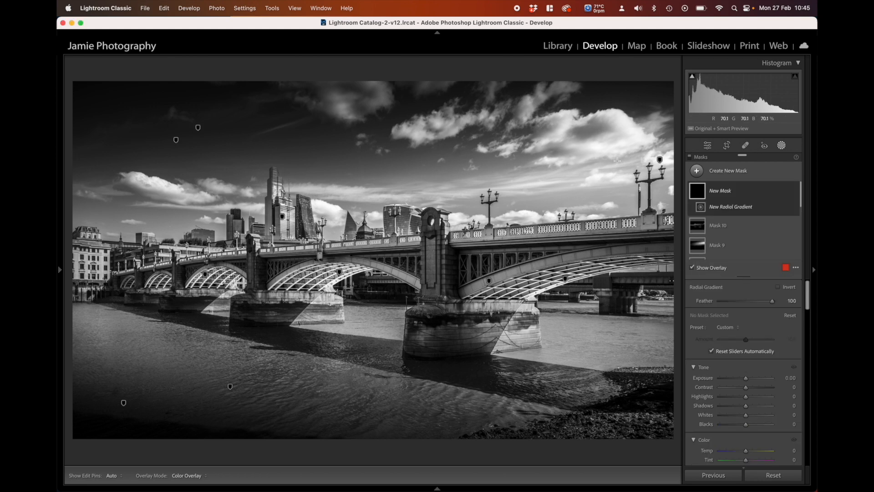
{"action": "left_click_drag", "start_coordinate": [617, 160], "coordinate": [164, 310]}
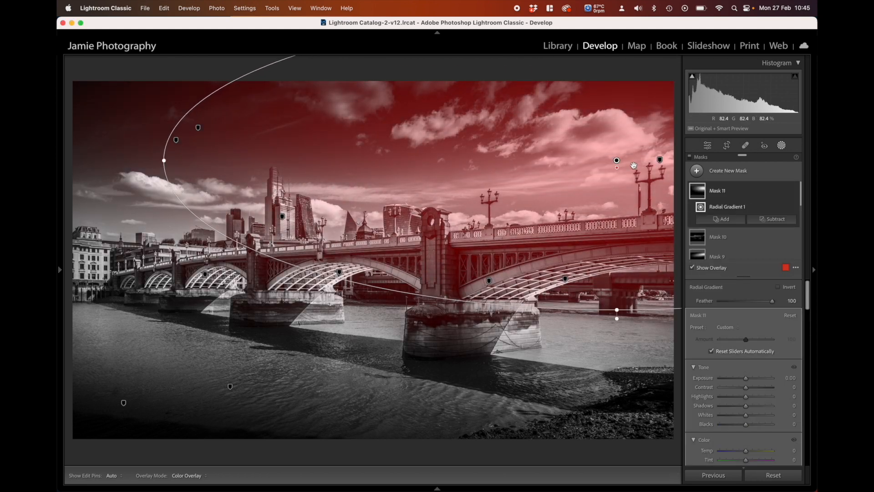
{"action": "left_click_drag", "start_coordinate": [619, 161], "coordinate": [626, 256]}
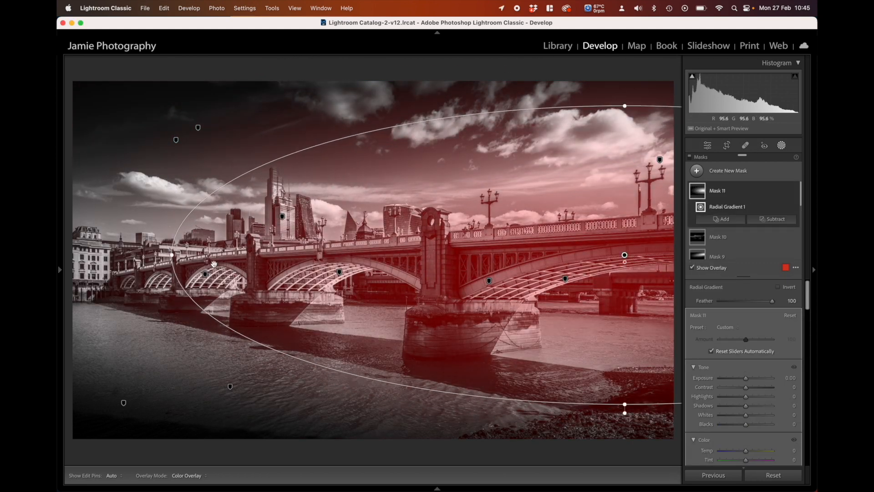
{"action": "left_click_drag", "start_coordinate": [172, 255], "coordinate": [117, 279]}
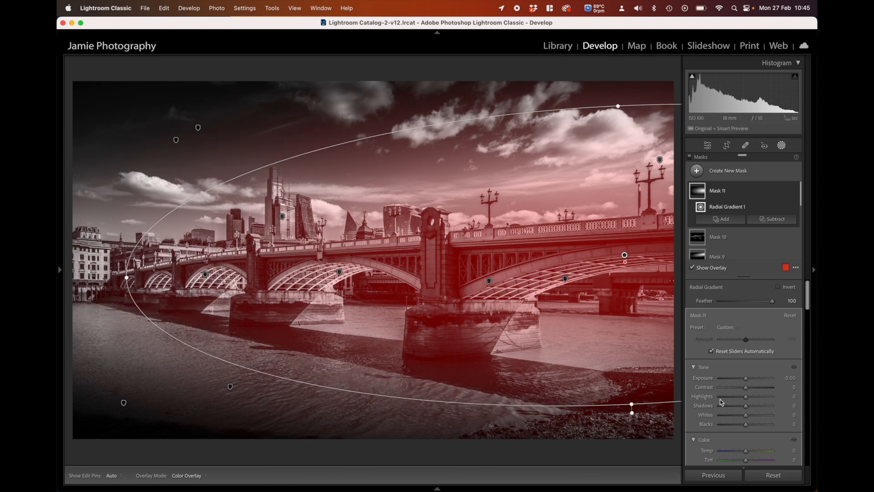
Set the new radial mask's Highlights to -31 and leave masking
{"action": "left_click_drag", "start_coordinate": [746, 397], "coordinate": [729, 400]}
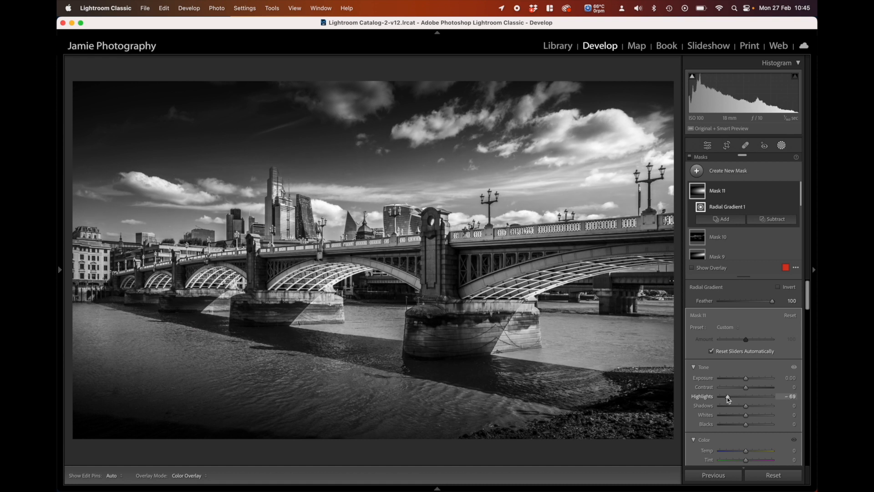
{"action": "left_click_drag", "start_coordinate": [729, 400], "coordinate": [737, 398]}
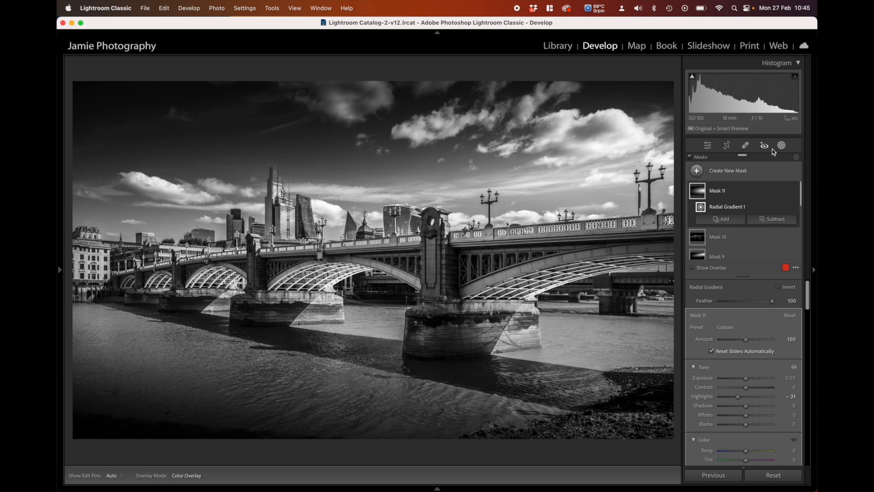
{"action": "left_click", "coordinate": [785, 148]}
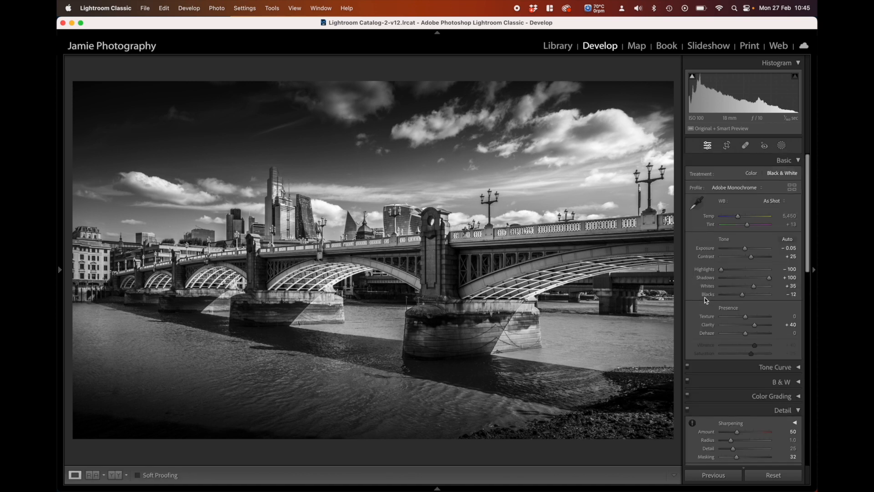